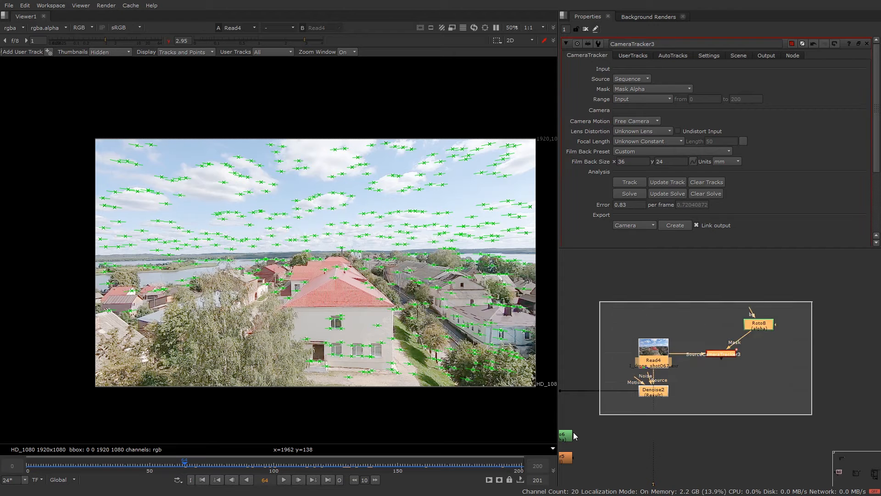
{"action": "scroll", "coordinate": [758, 427], "scroll_direction": "down", "scroll_amount": 3}
{"action": "scroll", "coordinate": [753, 436], "scroll_direction": "up", "scroll_amount": 3}
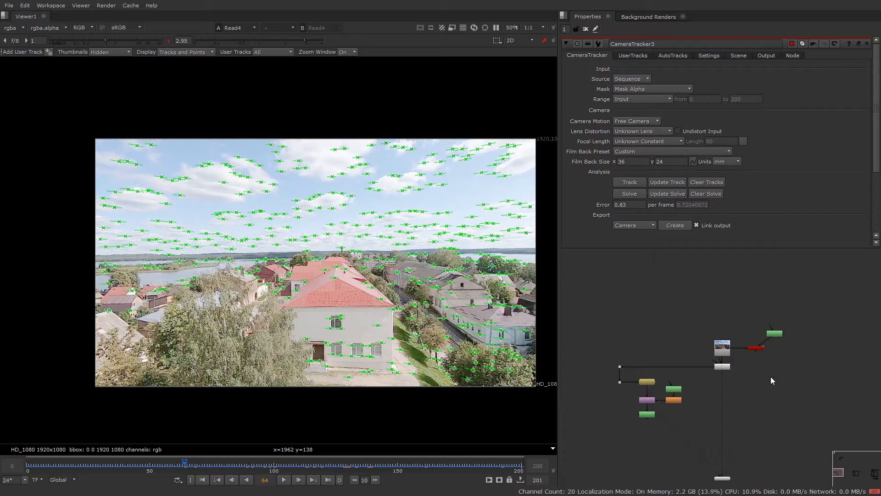
- Export a Camera node from CameraTracker3's solve and move the new Camera3 above the tracker
{"action": "left_click_drag", "start_coordinate": [770, 377], "coordinate": [670, 399]}
{"action": "scroll", "coordinate": [732, 439], "scroll_direction": "up", "scroll_amount": 3}
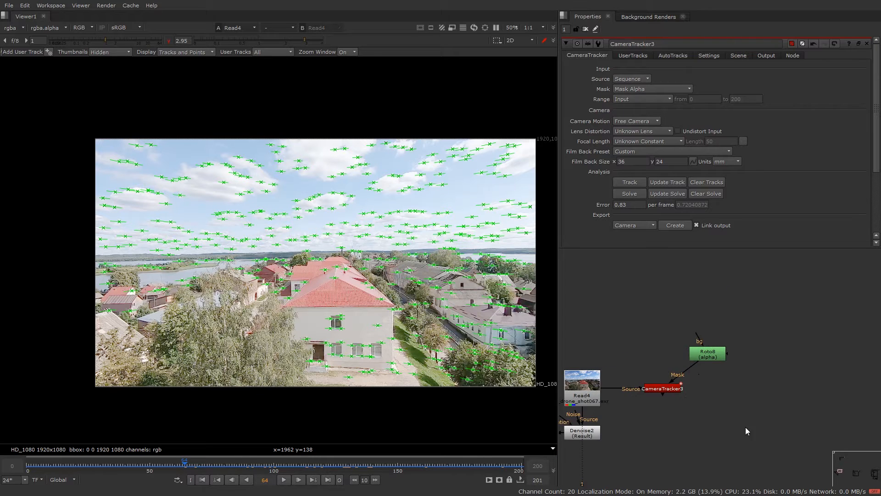
{"action": "scroll", "coordinate": [746, 426], "scroll_direction": "up", "scroll_amount": 2}
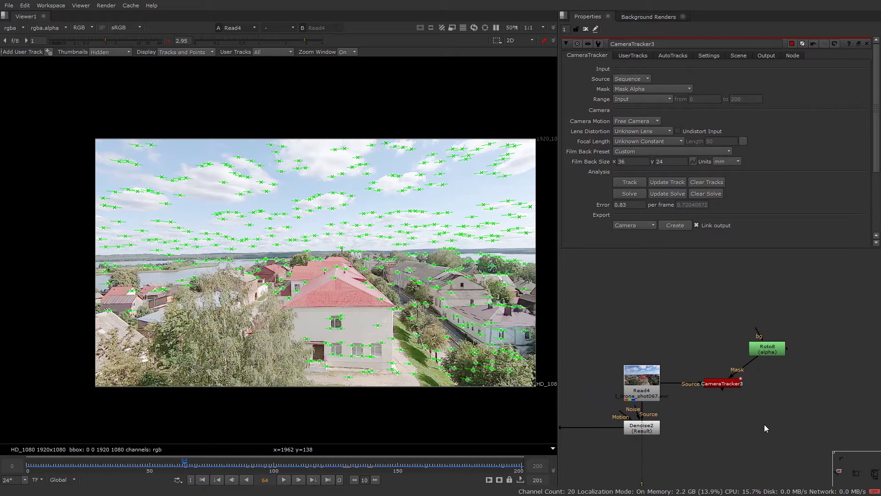
{"action": "left_click", "coordinate": [721, 380]}
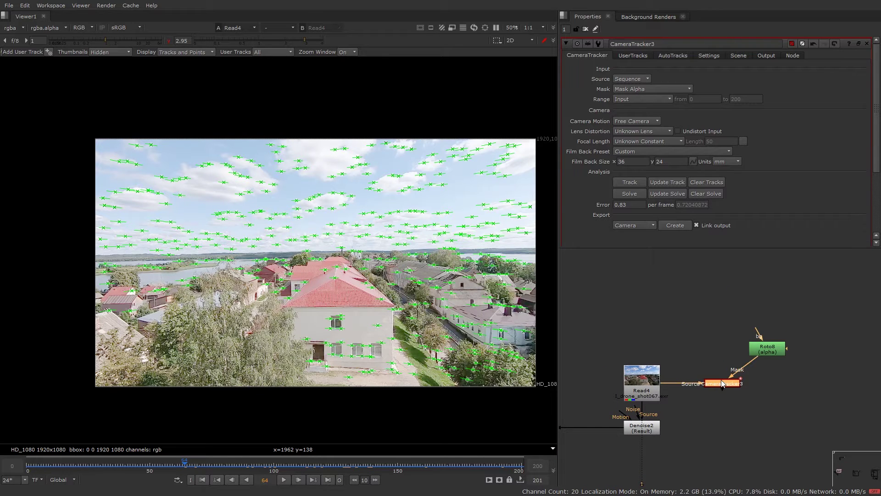
{"action": "left_click", "coordinate": [637, 226]}
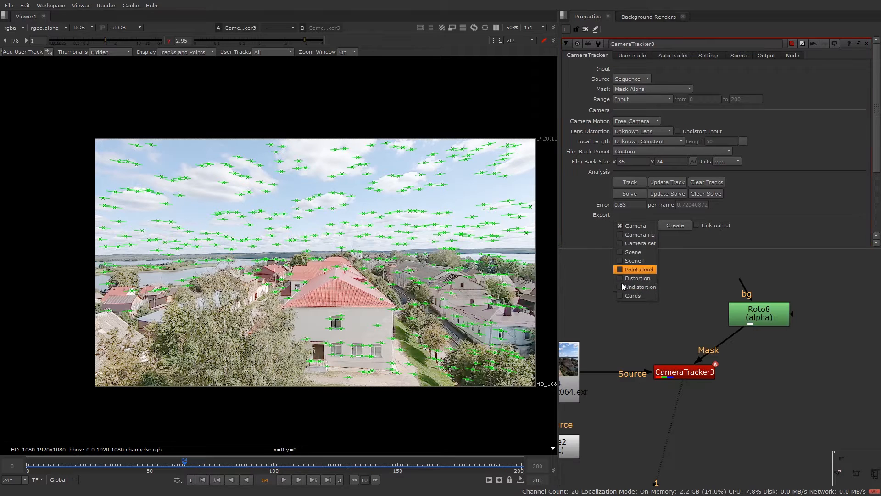
{"action": "left_click", "coordinate": [676, 229]}
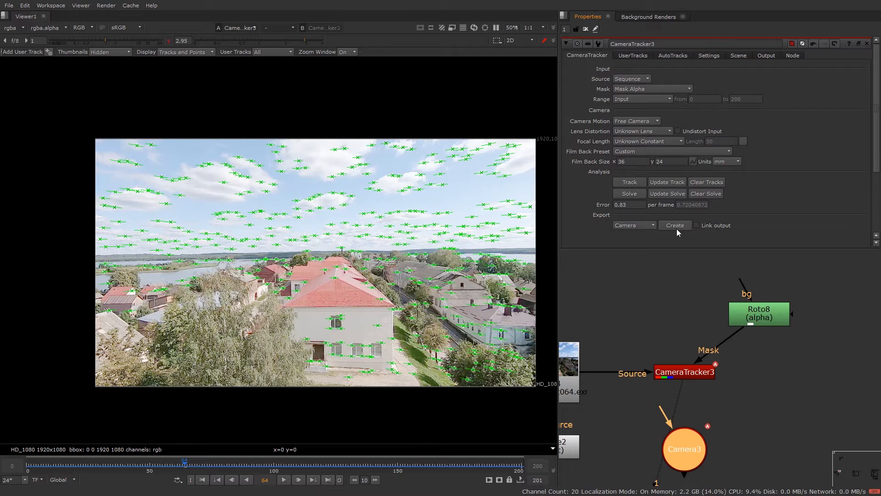
{"action": "left_click_drag", "start_coordinate": [683, 440], "coordinate": [646, 276]}
- Switch the viewer to 3D and orbit around the solved point cloud
{"action": "left_click", "coordinate": [674, 306]}
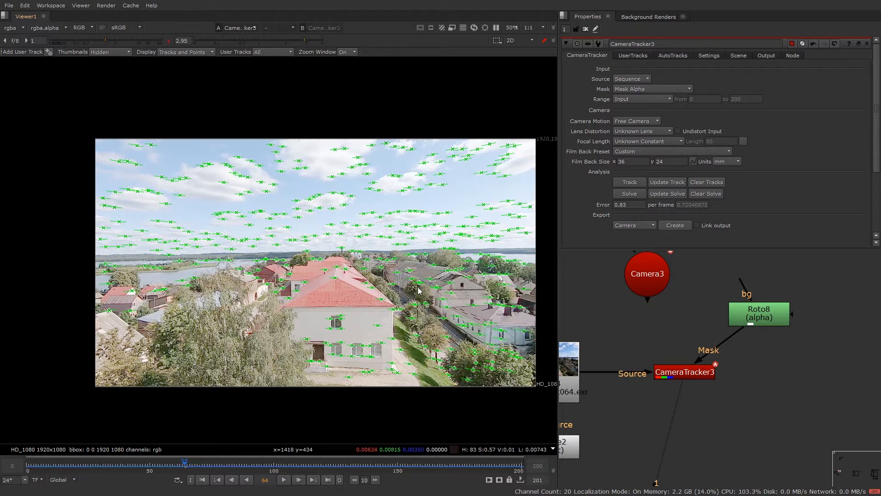
{"action": "key", "text": "Tab"}
{"action": "mouse_move", "coordinate": [201, 271]}
{"action": "left_mouse_down"}
{"action": "mouse_move", "coordinate": [270, 282]}
{"action": "mouse_move", "coordinate": [276, 305]}
{"action": "left_mouse_up"}
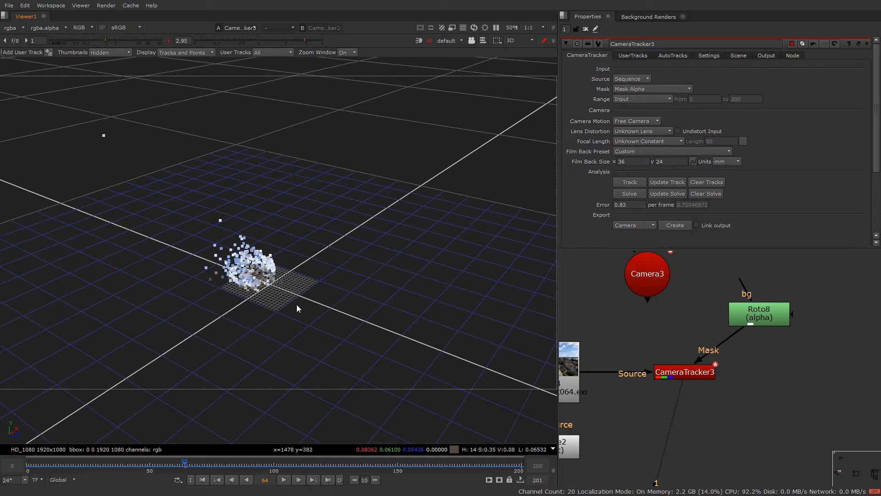
{"action": "mouse_move", "coordinate": [311, 302]}
{"action": "left_mouse_down"}
{"action": "mouse_move", "coordinate": [162, 283]}
{"action": "mouse_move", "coordinate": [298, 300]}
{"action": "mouse_move", "coordinate": [346, 260]}
{"action": "mouse_move", "coordinate": [284, 303]}
{"action": "mouse_move", "coordinate": [245, 316]}
{"action": "mouse_move", "coordinate": [317, 303]}
{"action": "mouse_move", "coordinate": [274, 322]}
{"action": "mouse_move", "coordinate": [308, 324]}
{"action": "left_mouse_up"}
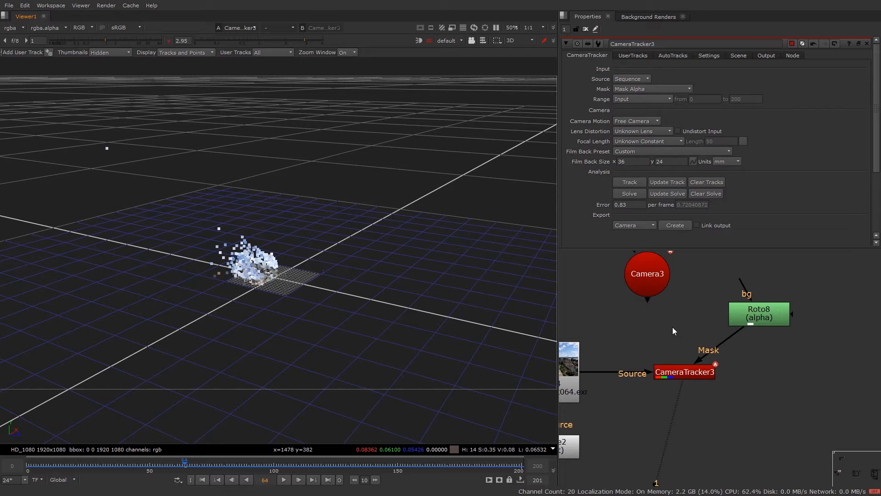
- Bring up Camera3's animated solve values and inspect the camera from new 3D angles
{"action": "double_click", "coordinate": [645, 273]}
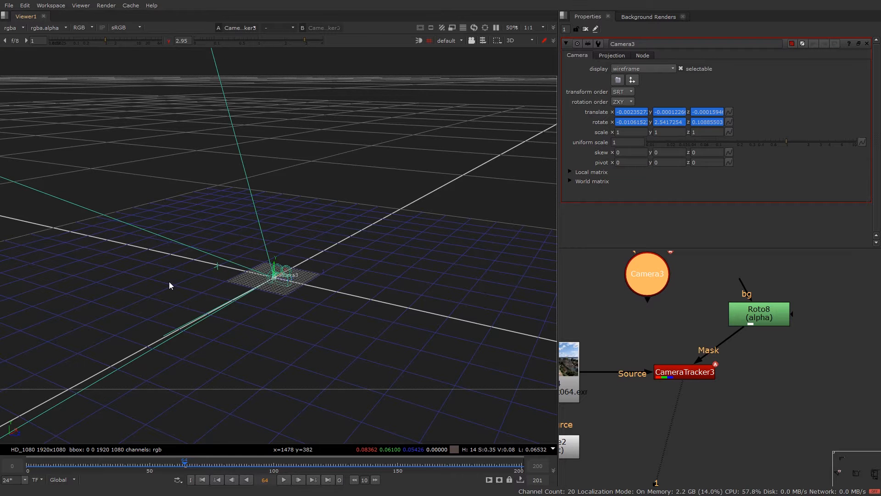
{"action": "left_click_drag", "start_coordinate": [210, 292], "coordinate": [289, 330]}
{"action": "scroll", "coordinate": [289, 330], "scroll_direction": "up", "scroll_amount": 3}
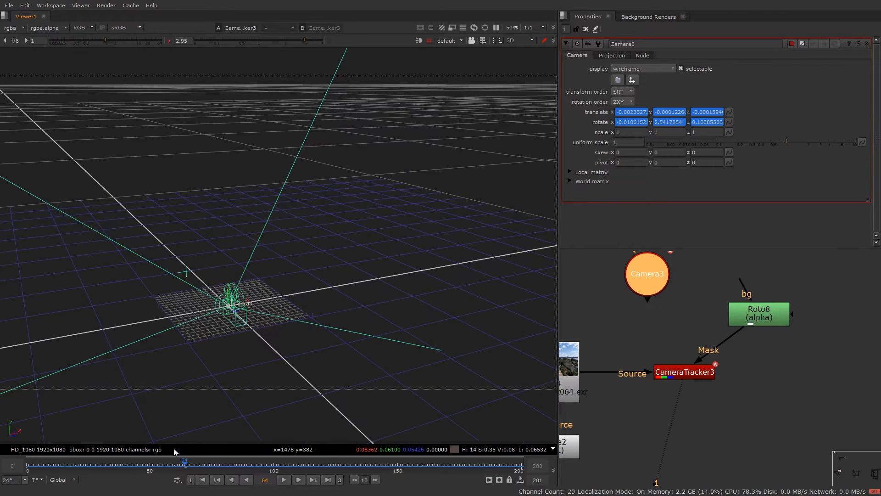
{"action": "left_click", "coordinate": [260, 468]}
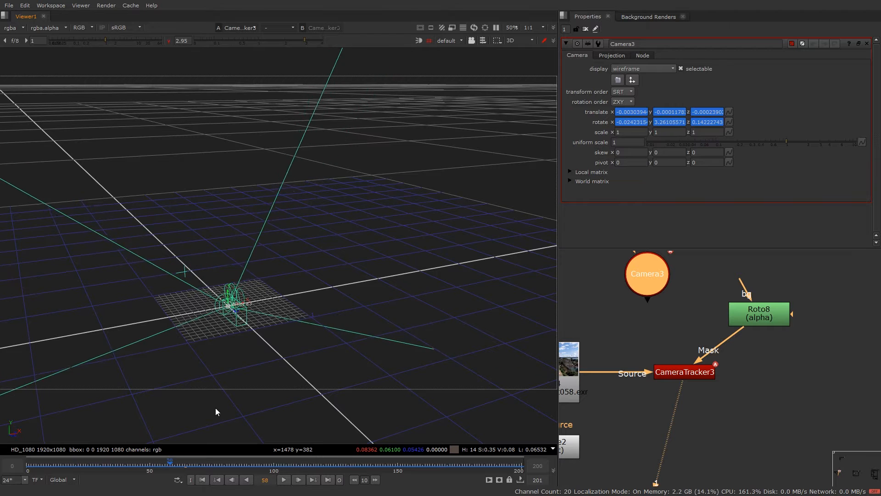
{"action": "left_click_drag", "start_coordinate": [76, 413], "coordinate": [338, 383], "text": "alt"}
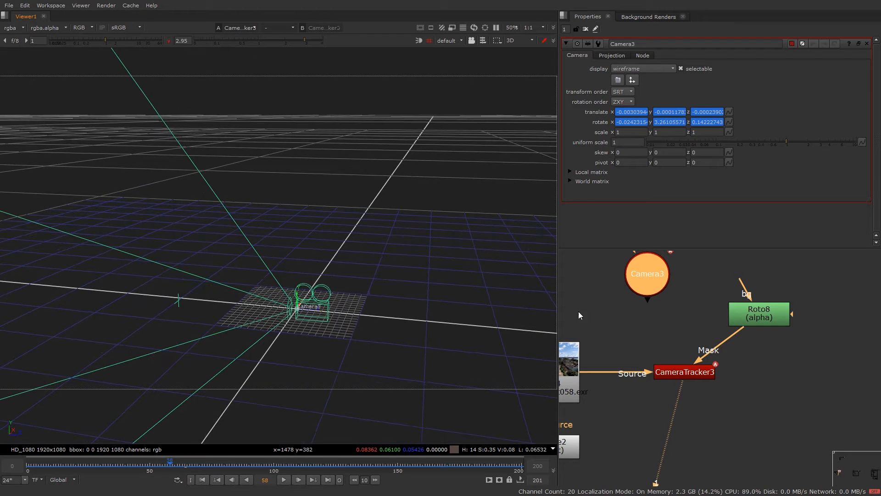
- Set the ground plane to a track on the ground in front of the house and check it in 3D
{"action": "double_click", "coordinate": [675, 373]}
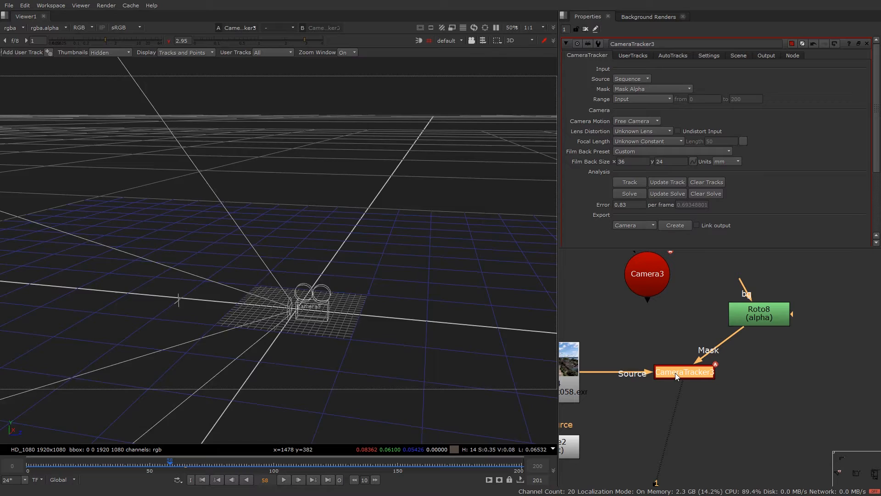
{"action": "scroll", "coordinate": [382, 370], "scroll_direction": "up", "scroll_amount": 2}
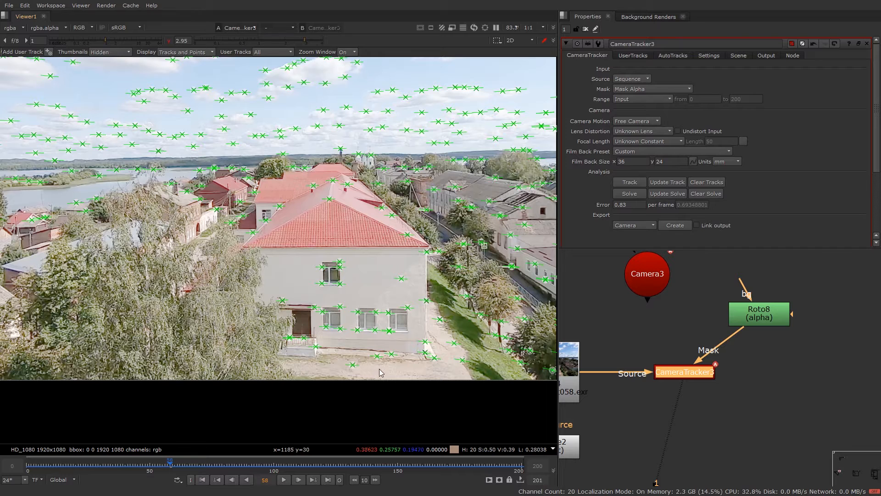
{"action": "right_click", "coordinate": [355, 369]}
{"action": "mouse_move", "coordinate": [381, 404]}
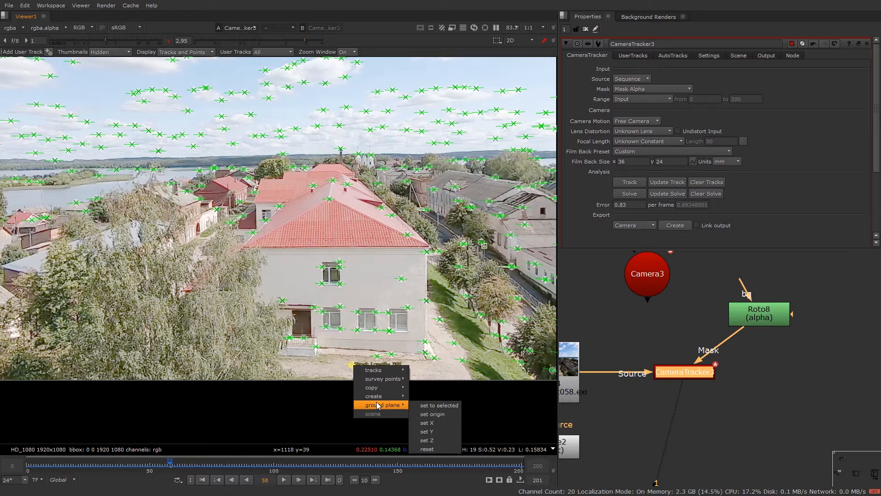
{"action": "left_click", "coordinate": [438, 405]}
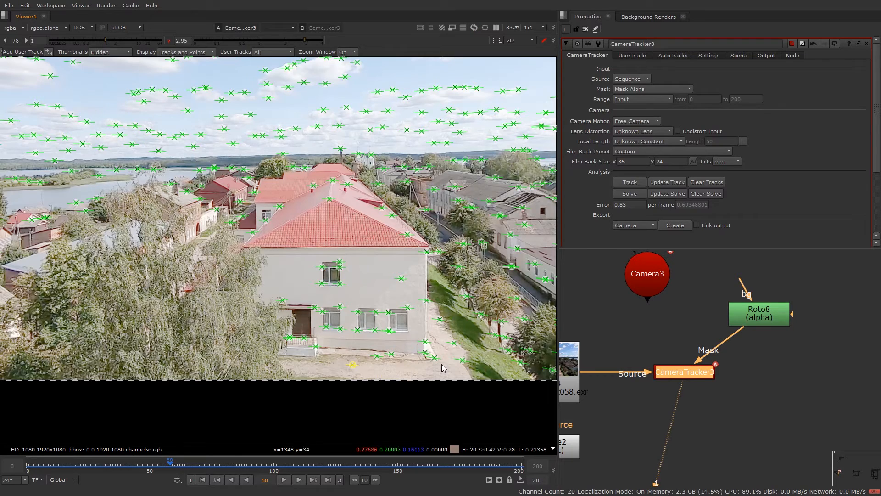
{"action": "key", "text": "Tab"}
{"action": "scroll", "coordinate": [344, 359], "scroll_direction": "up", "scroll_amount": 4}
{"action": "scroll", "coordinate": [344, 399], "scroll_direction": "up", "scroll_amount": 4}
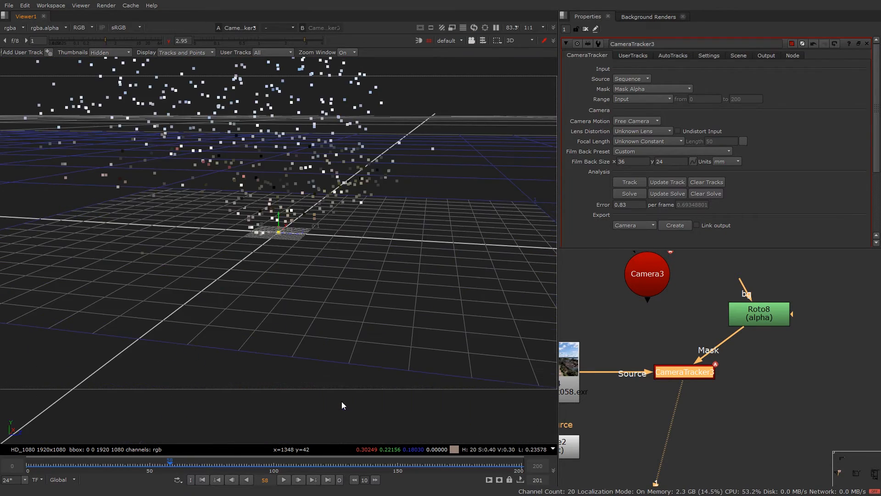
{"action": "scroll", "coordinate": [310, 310], "scroll_direction": "up", "scroll_amount": 4}
{"action": "key", "text": "Tab"}
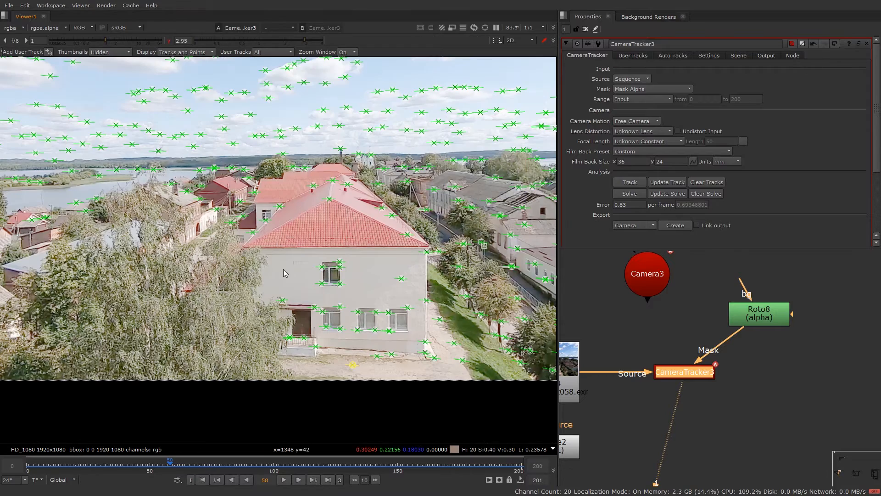
{"action": "scroll", "coordinate": [302, 262], "scroll_direction": "down", "scroll_amount": 1}
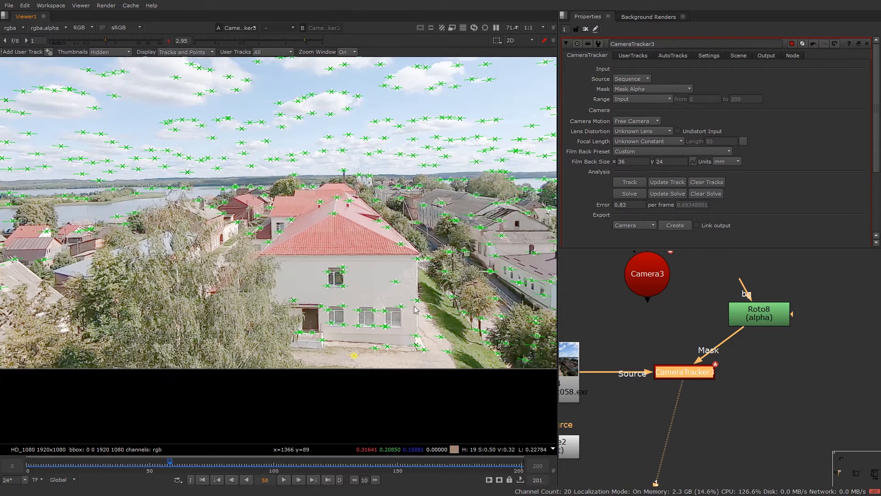
- Align the ground plane to the selected grass tracks and orbit the 3D point cloud to verify the grid
{"action": "right_click", "coordinate": [435, 326]}
{"action": "mouse_move", "coordinate": [455, 372]}
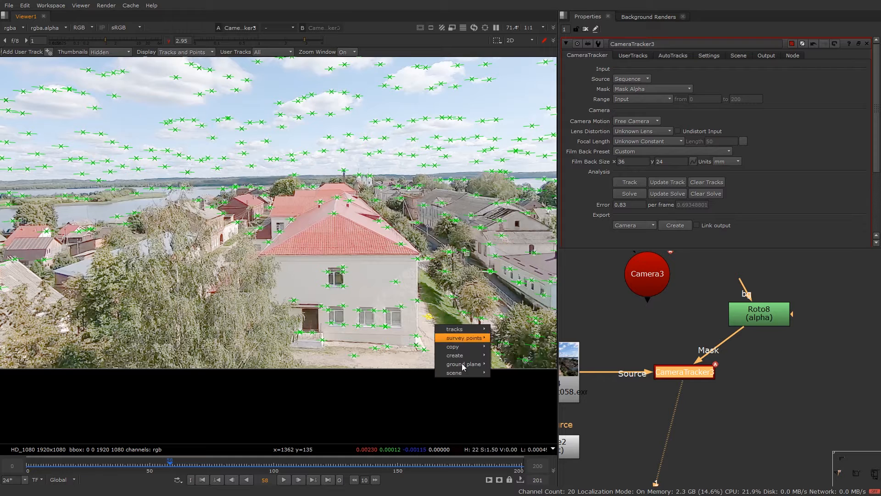
{"action": "left_click", "coordinate": [516, 393]}
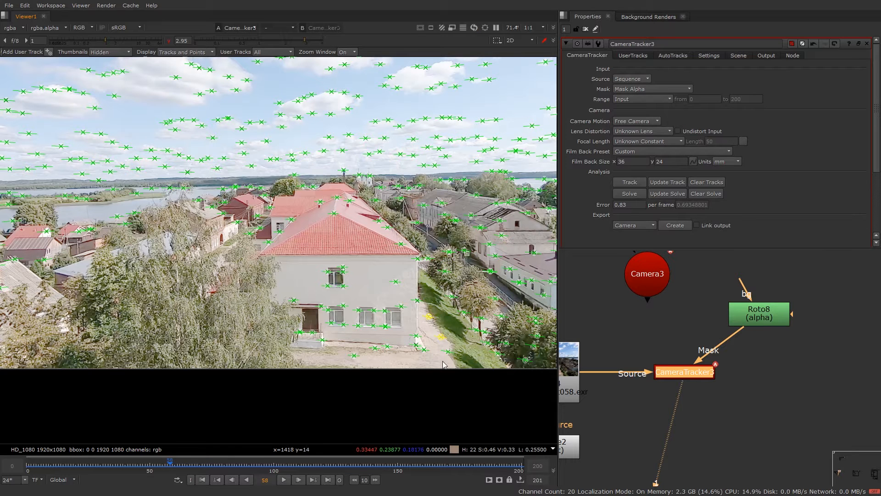
{"action": "key", "text": "Tab"}
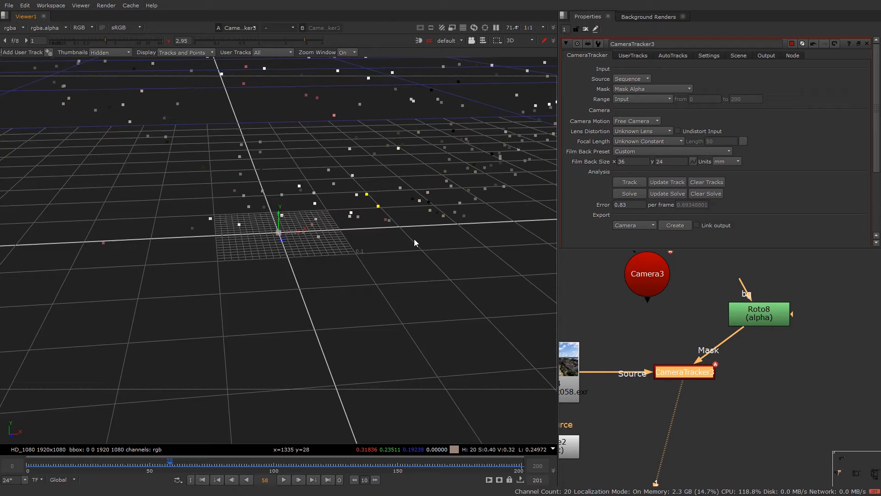
{"action": "left_click_drag", "start_coordinate": [414, 240], "coordinate": [384, 208]}
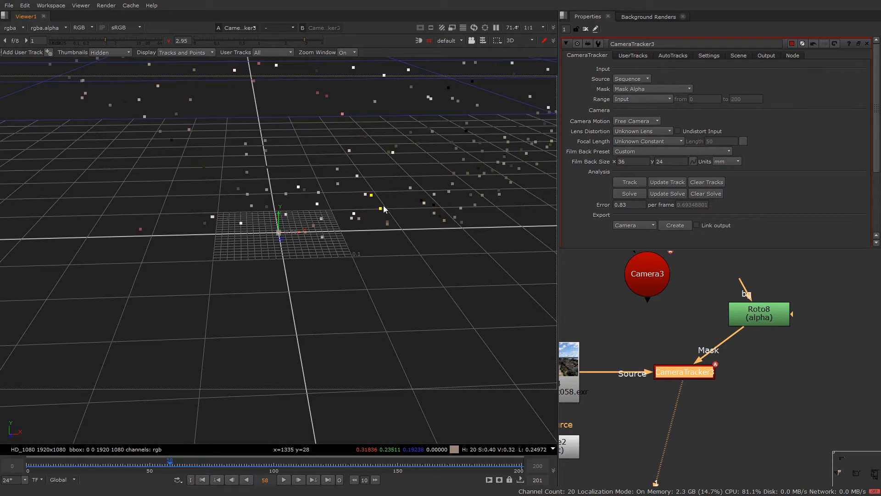
{"action": "scroll", "coordinate": [385, 208], "scroll_direction": "up", "scroll_amount": 2}
{"action": "left_click_drag", "start_coordinate": [387, 210], "coordinate": [410, 178]}
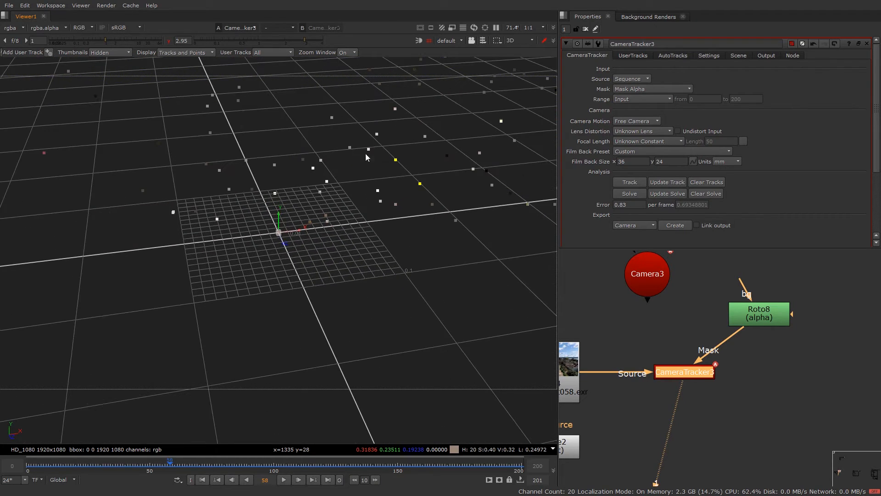
- At frame 100, make a track point on the building wall the scene origin
{"action": "key", "text": "Tab"}
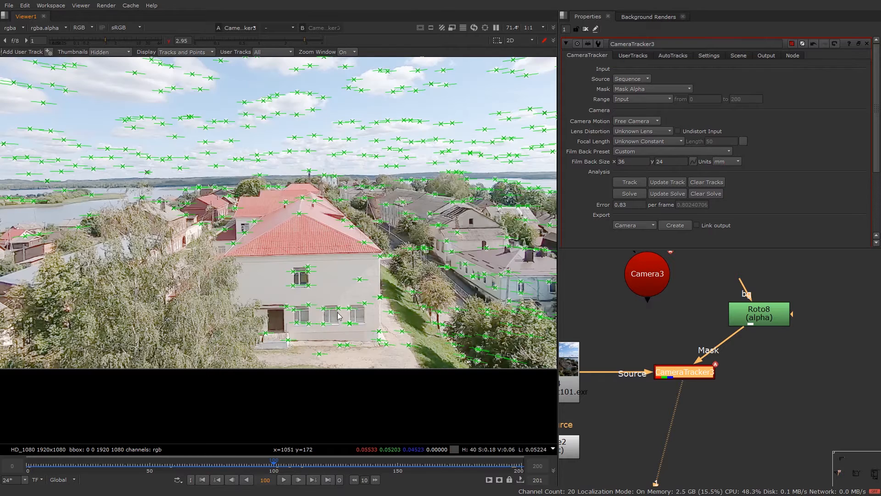
{"action": "left_click", "coordinate": [295, 310]}
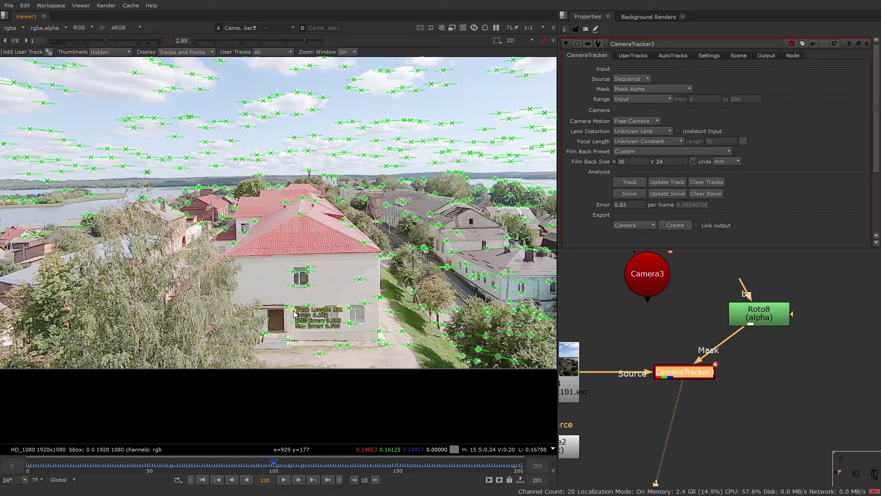
{"action": "left_click", "coordinate": [268, 467]}
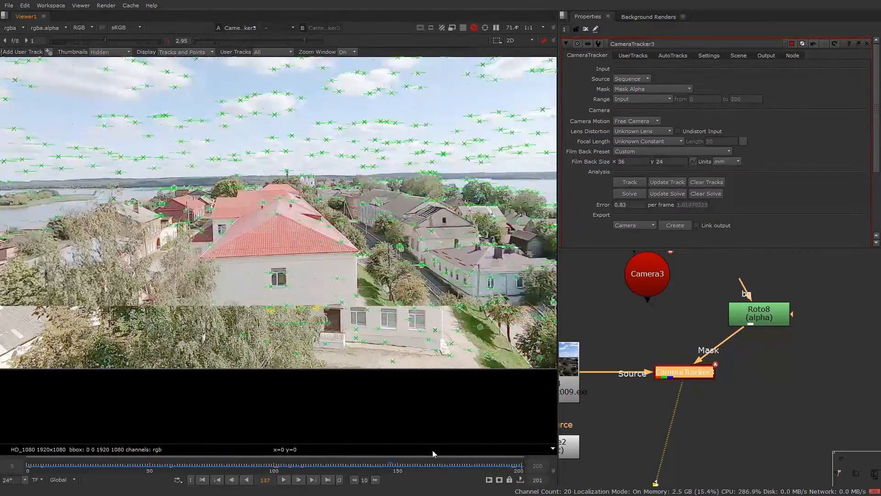
{"action": "left_click", "coordinate": [354, 464]}
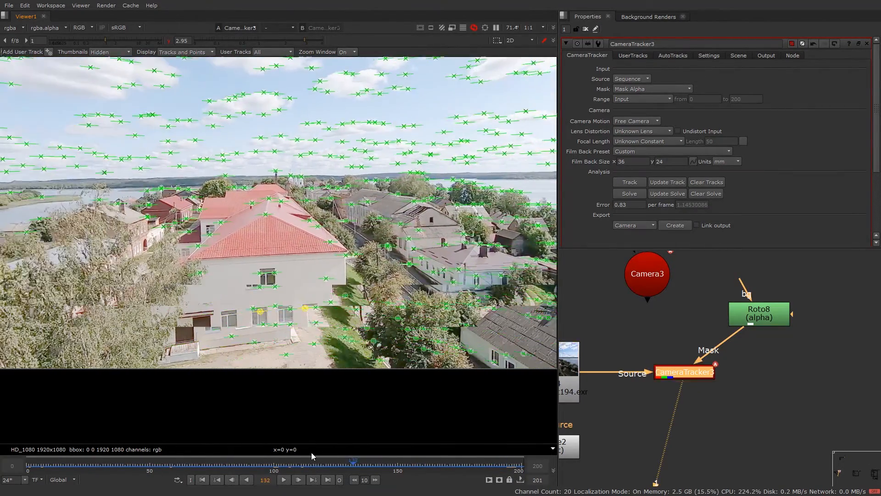
{"action": "left_click", "coordinate": [275, 465]}
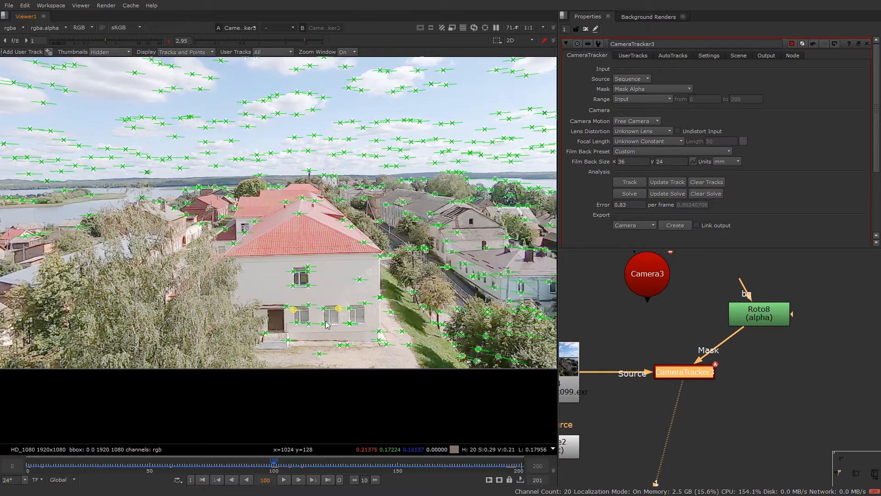
{"action": "right_click", "coordinate": [334, 295]}
{"action": "mouse_move", "coordinate": [362, 332]}
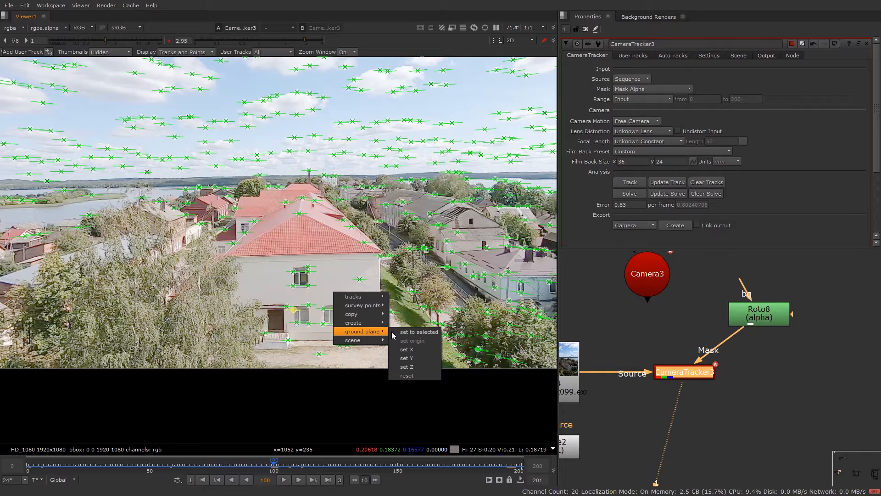
{"action": "left_click", "coordinate": [406, 349]}
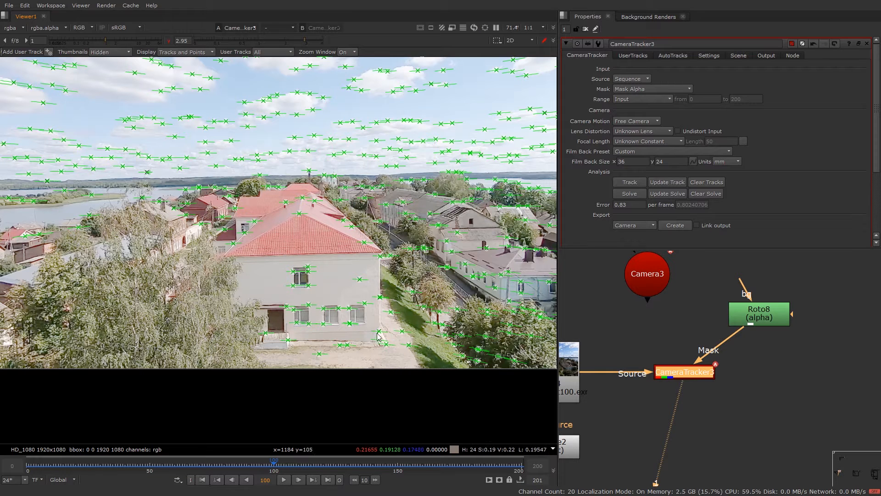
- Align the scene's Y axis to another track point by the windows
{"action": "left_click", "coordinate": [324, 325]}
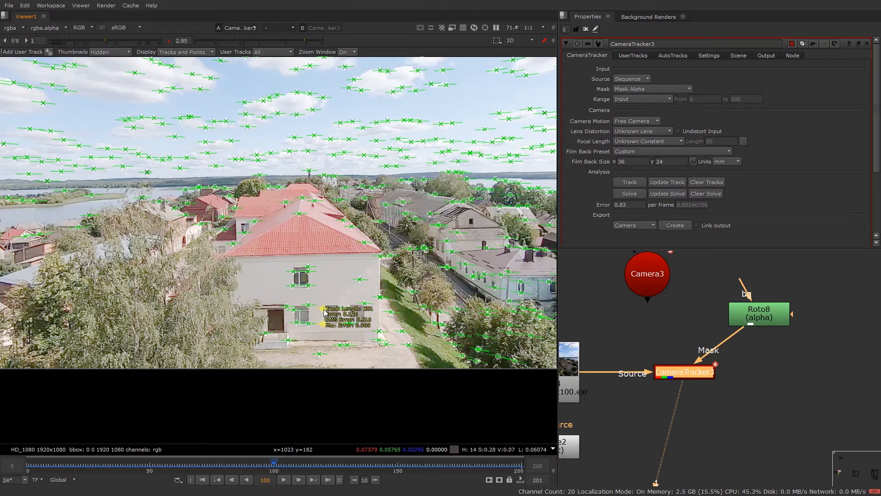
{"action": "mouse_move", "coordinate": [276, 465]}
{"action": "left_mouse_down"}
{"action": "mouse_move", "coordinate": [146, 470]}
{"action": "mouse_move", "coordinate": [276, 466]}
{"action": "left_mouse_up"}
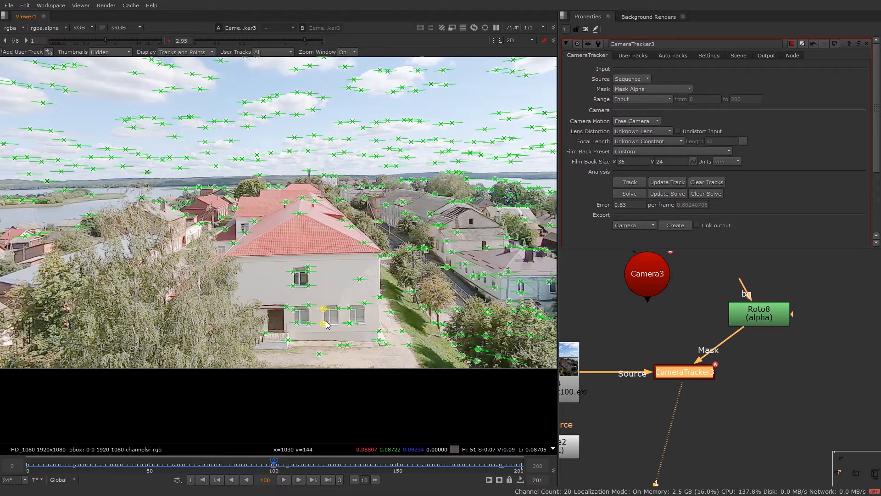
{"action": "right_click", "coordinate": [326, 324]}
{"action": "mouse_move", "coordinate": [352, 362]}
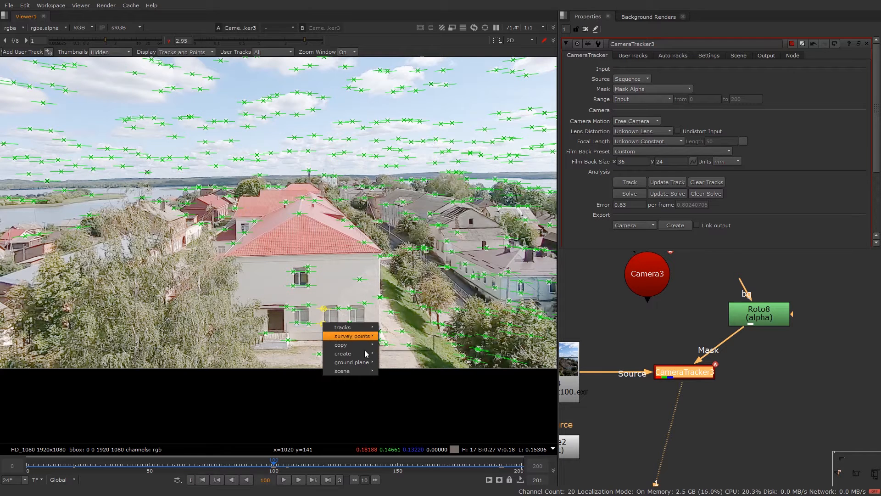
{"action": "left_click", "coordinate": [399, 388]}
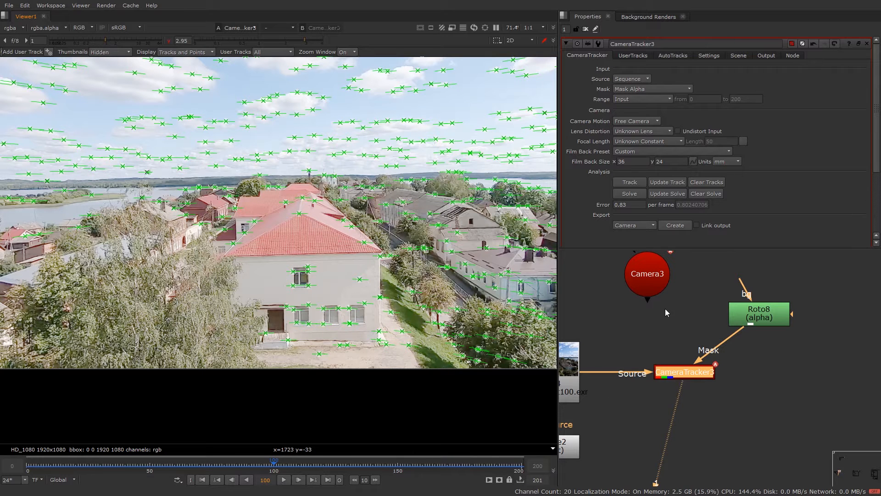
- Export a fresh Camera5 from the tracker solve and place it at the upper right of the graph
{"action": "left_click", "coordinate": [634, 226]}
{"action": "left_click", "coordinate": [632, 225]}
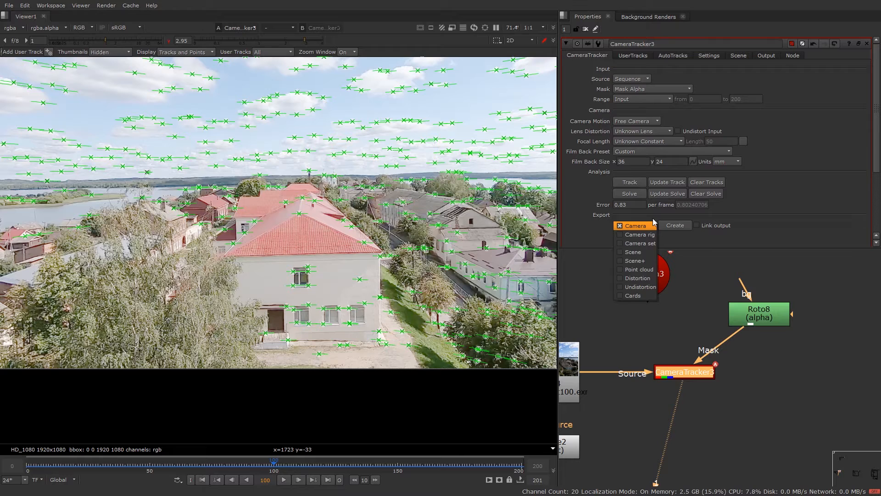
{"action": "left_click", "coordinate": [678, 226]}
{"action": "left_click_drag", "start_coordinate": [695, 424], "coordinate": [800, 281]}
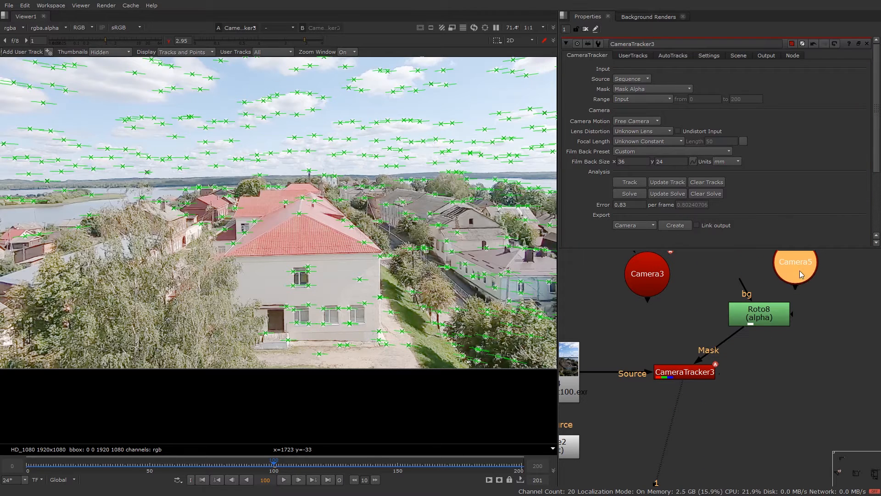
{"action": "double_click", "coordinate": [801, 281]}
- Check Camera5's motion in the 3D viewer against Camera3, then delete the old Camera3
{"action": "key", "text": "Tab"}
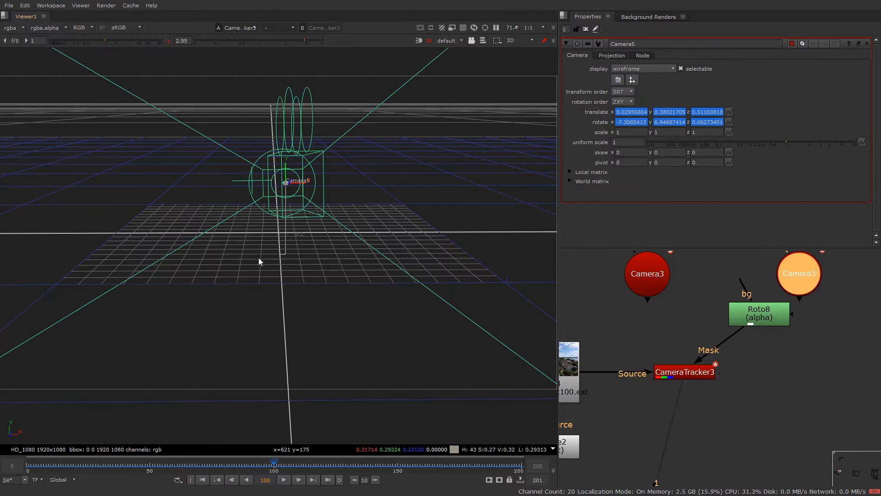
{"action": "mouse_move", "coordinate": [224, 262]}
{"action": "left_mouse_down"}
{"action": "mouse_move", "coordinate": [334, 257]}
{"action": "mouse_move", "coordinate": [215, 379]}
{"action": "left_mouse_up"}
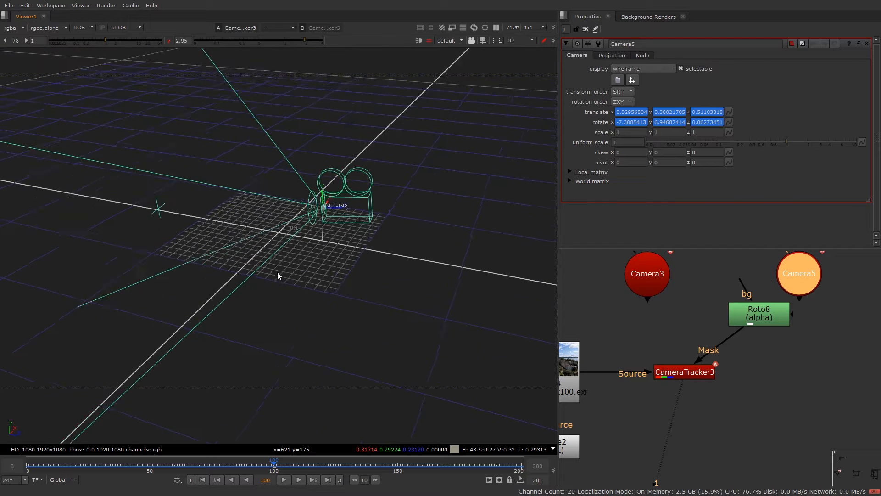
{"action": "left_click_drag", "start_coordinate": [145, 467], "coordinate": [484, 465]}
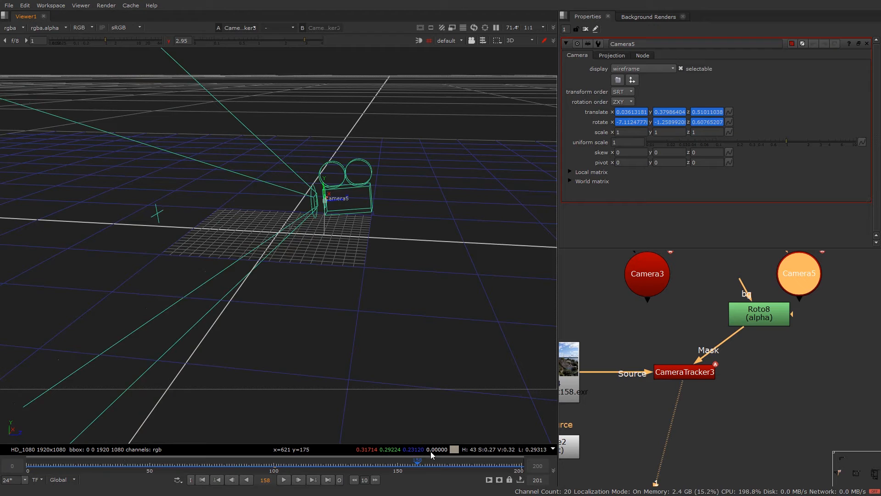
{"action": "left_click", "coordinate": [632, 273]}
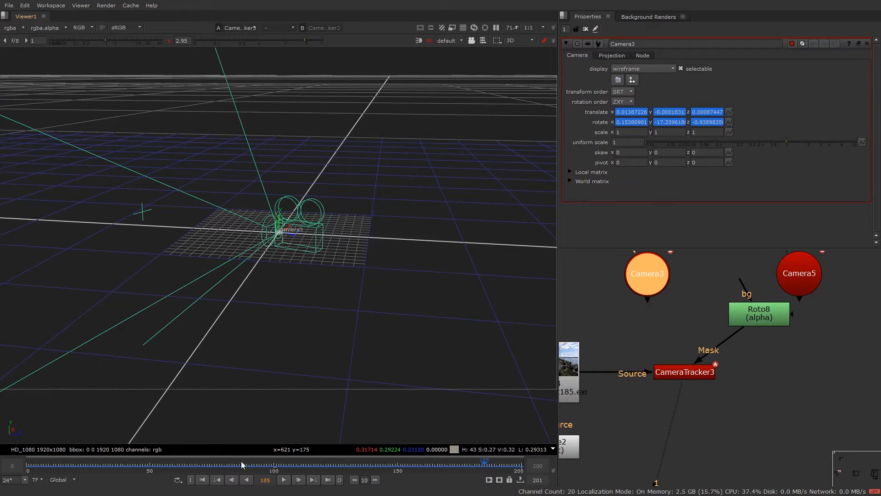
{"action": "left_click_drag", "start_coordinate": [270, 467], "coordinate": [236, 467]}
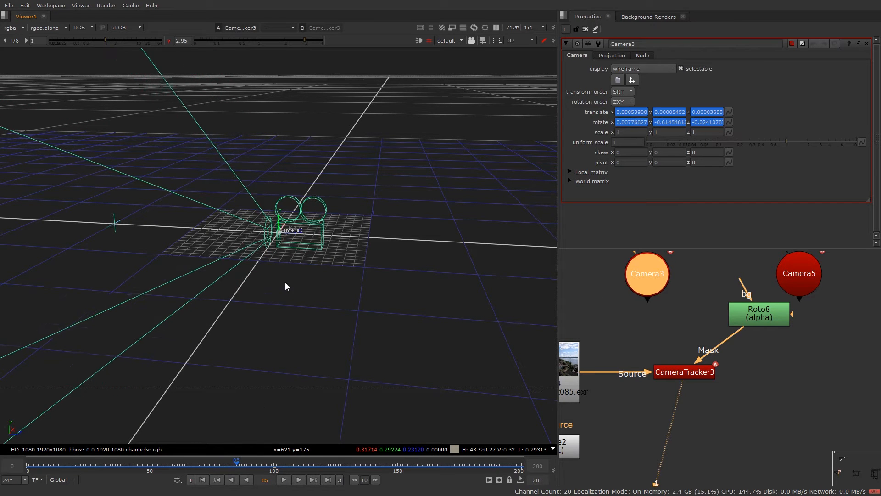
{"action": "scroll", "coordinate": [285, 282], "scroll_direction": "down", "scroll_amount": 3}
{"action": "left_click_drag", "start_coordinate": [278, 317], "coordinate": [187, 303]}
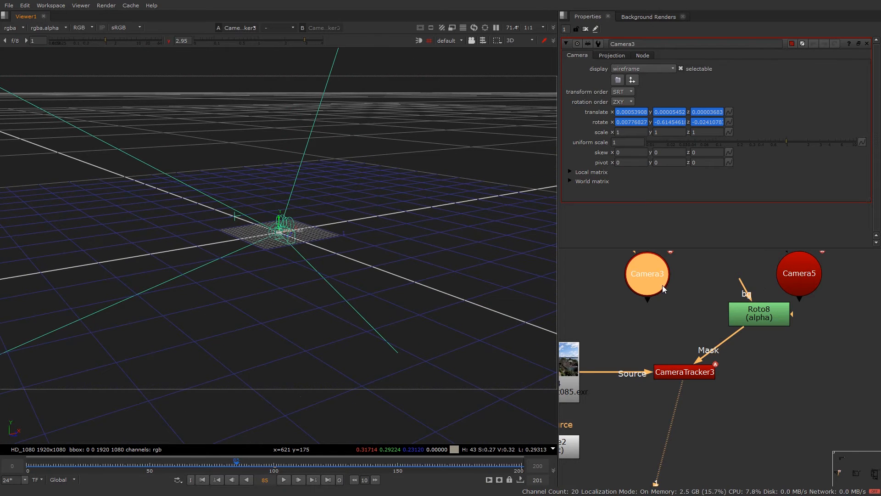
{"action": "key", "text": "Delete"}
{"action": "left_click", "coordinate": [809, 272]}
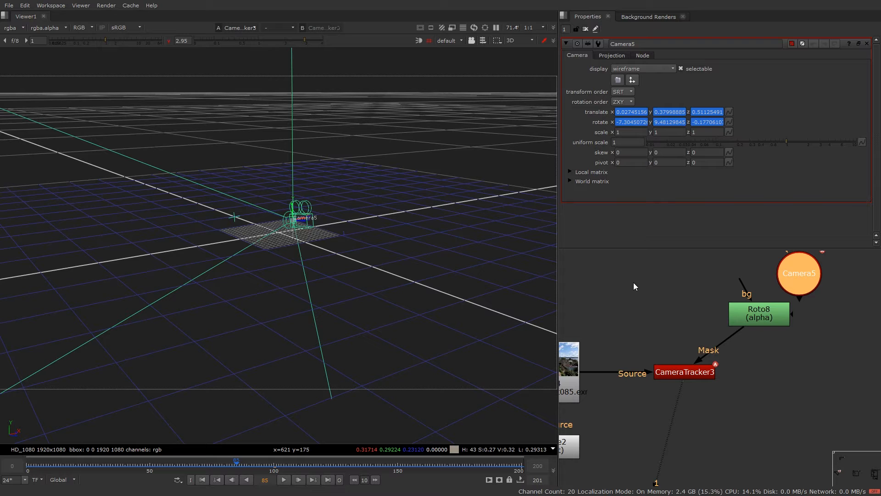
- Return the viewer to 2D and show the Roto7 patch matte
{"action": "key", "text": "Tab"}
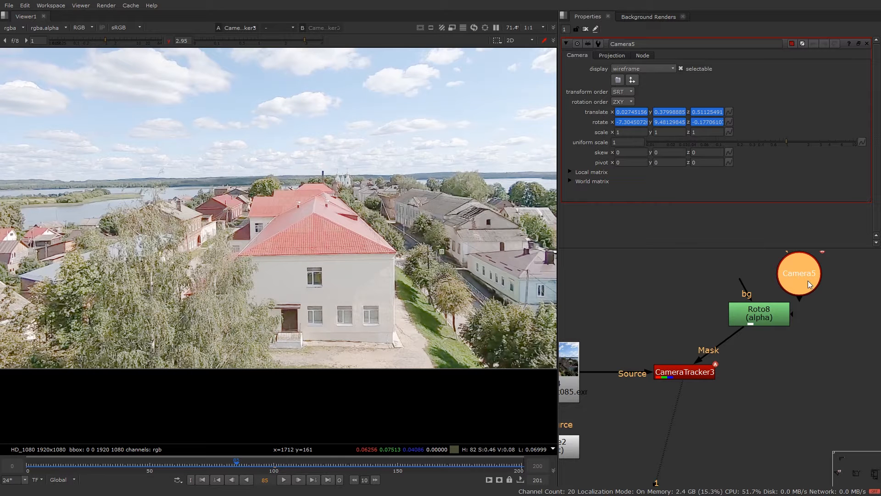
{"action": "left_click_drag", "start_coordinate": [809, 284], "coordinate": [627, 289]}
{"action": "scroll", "coordinate": [622, 315], "scroll_direction": "down", "scroll_amount": 5}
{"action": "scroll", "coordinate": [810, 333], "scroll_direction": "down", "scroll_amount": 3}
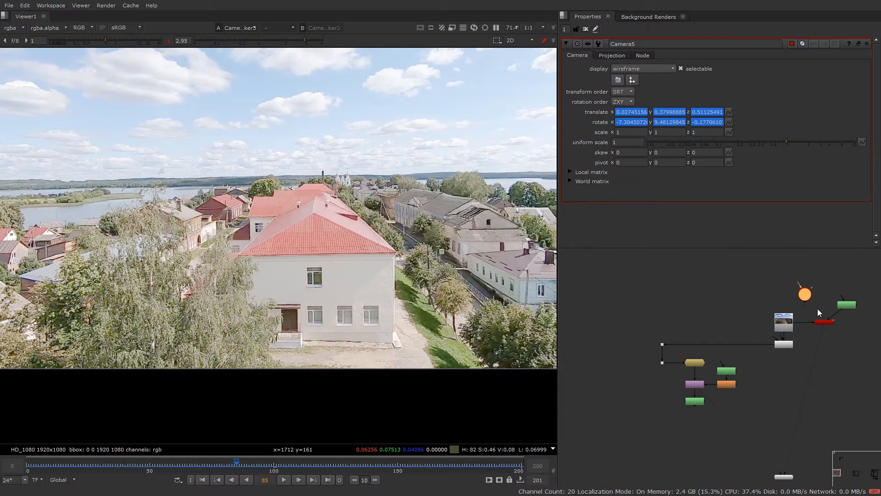
{"action": "scroll", "coordinate": [692, 401], "scroll_direction": "up", "scroll_amount": 5}
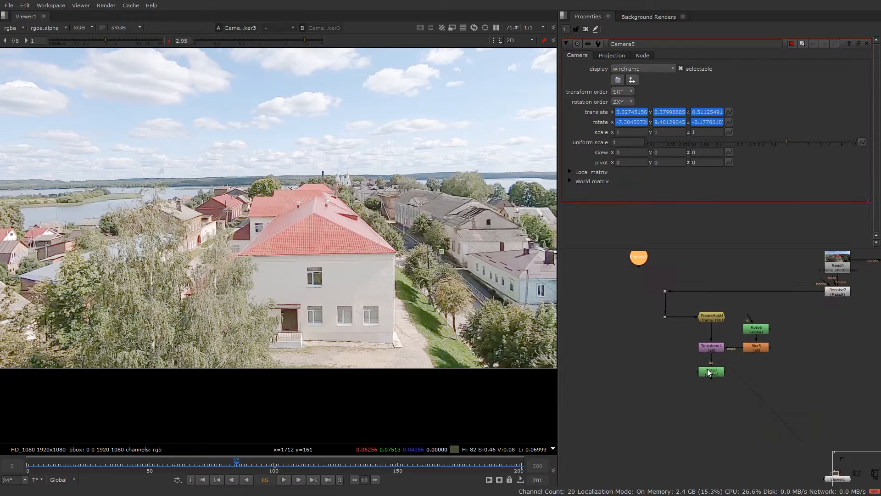
{"action": "left_click", "coordinate": [713, 376]}
{"action": "key", "text": "1"}
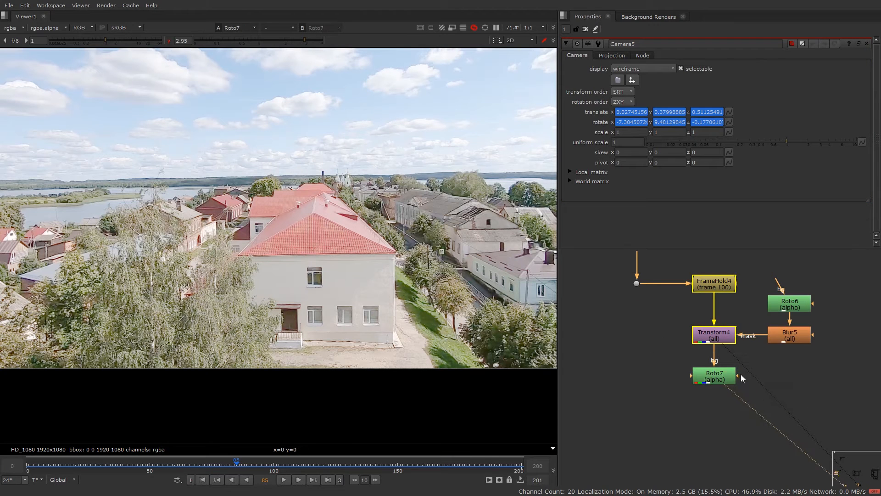
{"action": "left_click", "coordinate": [670, 359]}
{"action": "scroll", "coordinate": [713, 399], "scroll_direction": "up", "scroll_amount": 4}
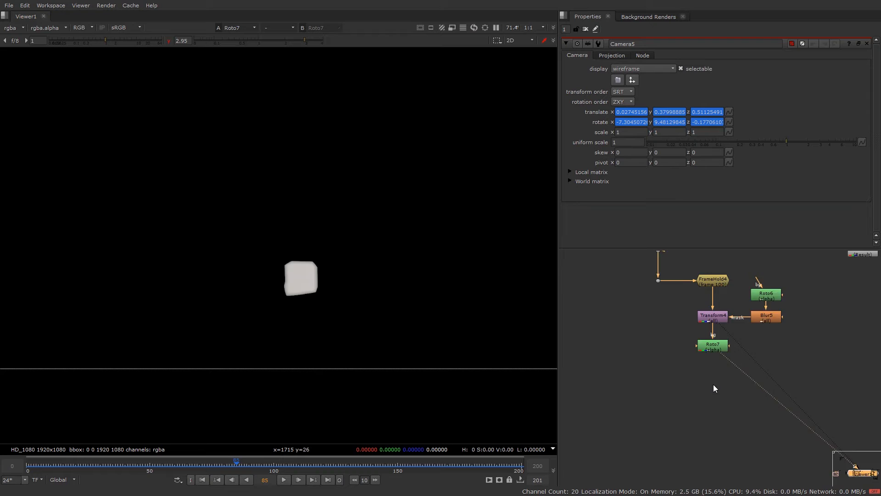
- Add Project3D3, Card3 and ScanlineRender3 nodes for projecting the patch
{"action": "key", "text": "Tab"}
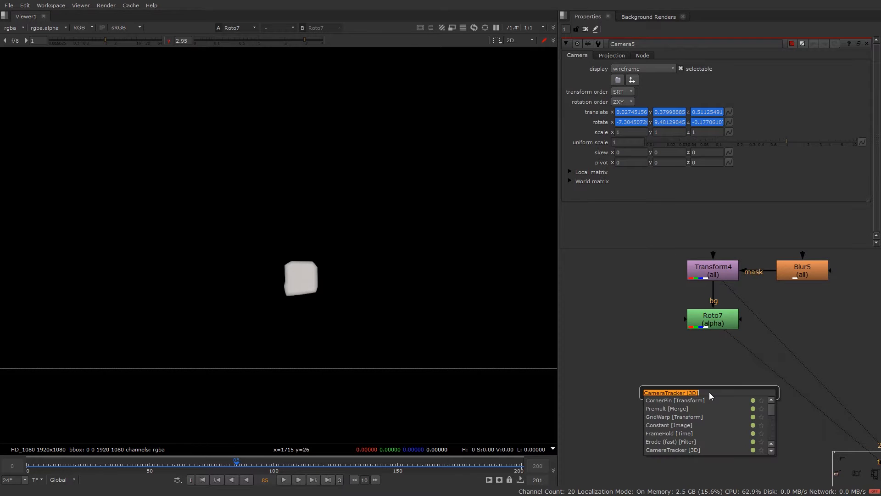
{"action": "type", "text": "project"}
{"action": "key", "text": "Return"}
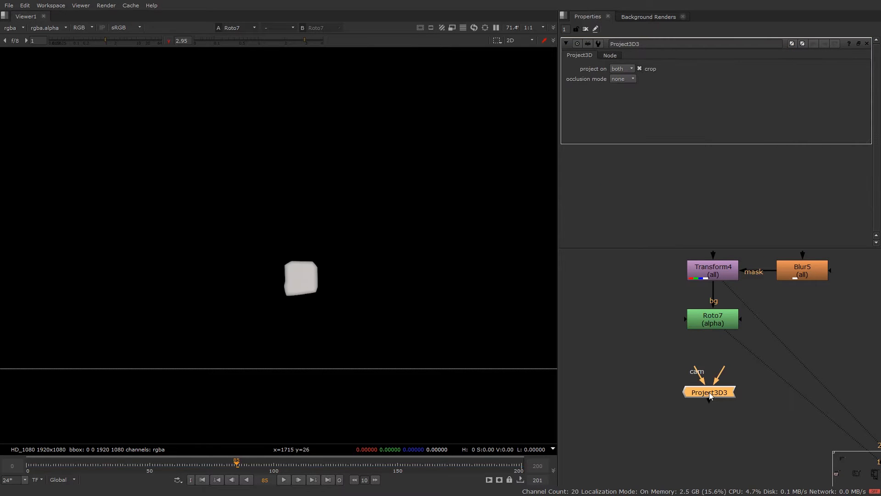
{"action": "left_click", "coordinate": [755, 380]}
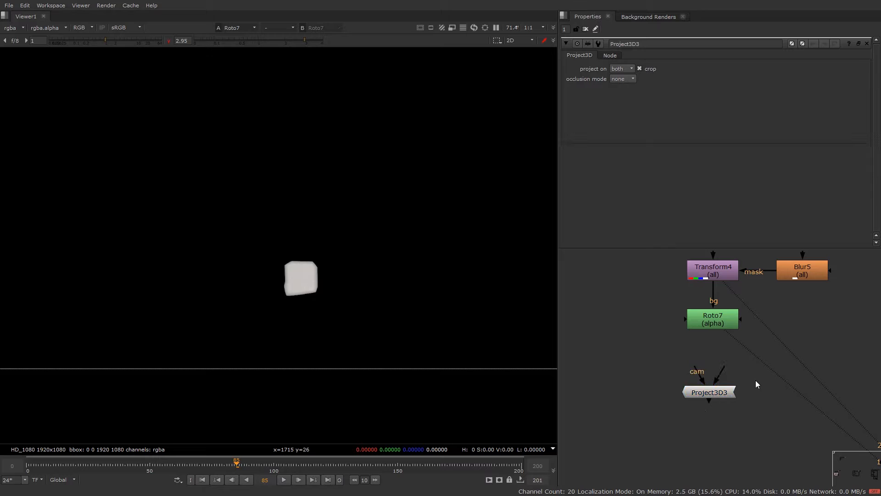
{"action": "key", "text": "Tab"}
{"action": "type", "text": "card"}
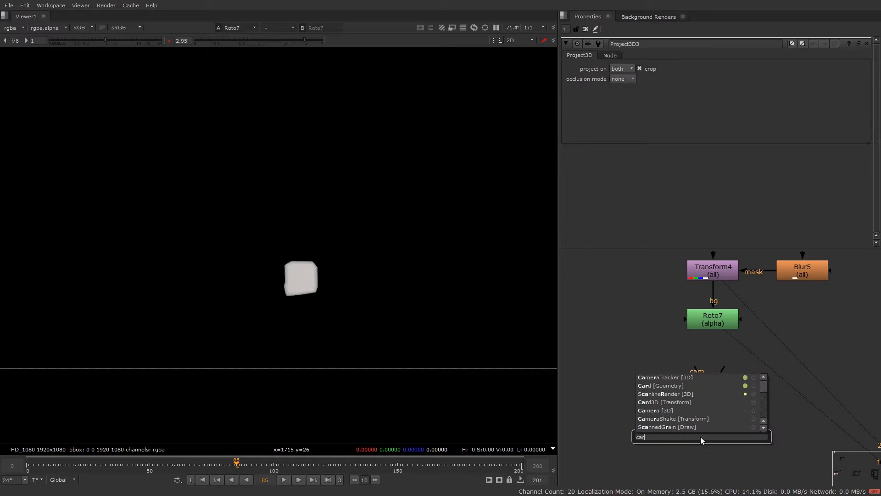
{"action": "key", "text": "Return"}
{"action": "scroll", "coordinate": [719, 427], "scroll_direction": "up", "scroll_amount": 3}
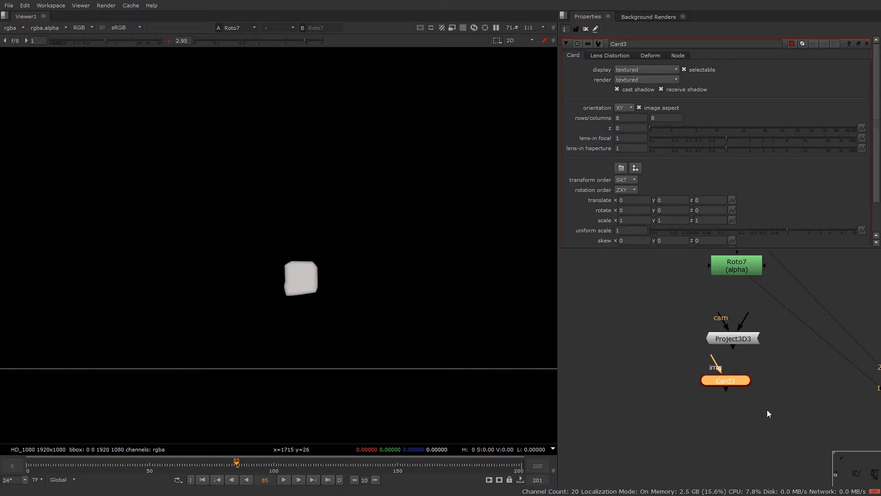
{"action": "key", "text": "Tab"}
{"action": "type", "text": "sca"}
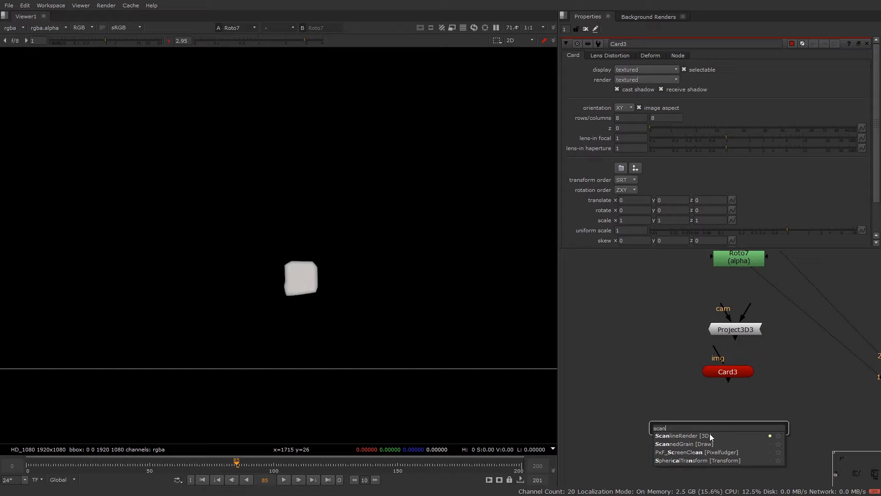
{"action": "key", "text": "Return"}
- Add a FrameHold5 node beside the projection chain
{"action": "left_click", "coordinate": [643, 336]}
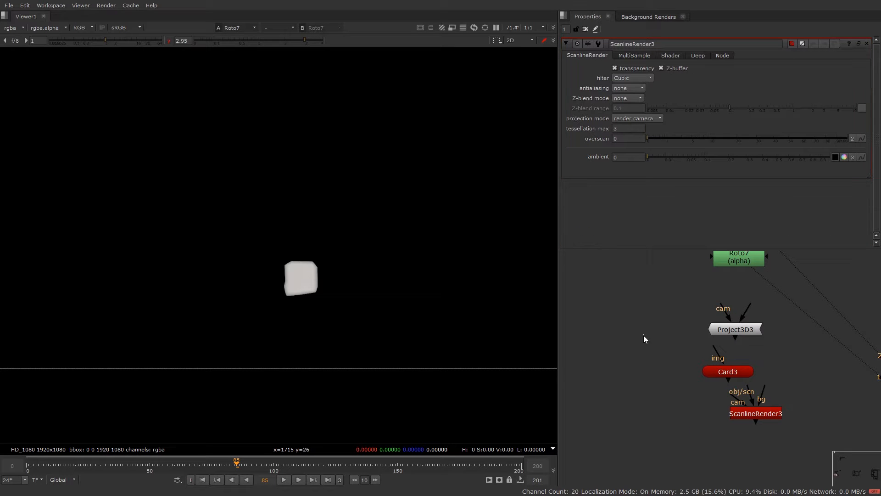
{"action": "key", "text": "Tab"}
{"action": "type", "text": "fra"}
{"action": "key", "text": "Return"}
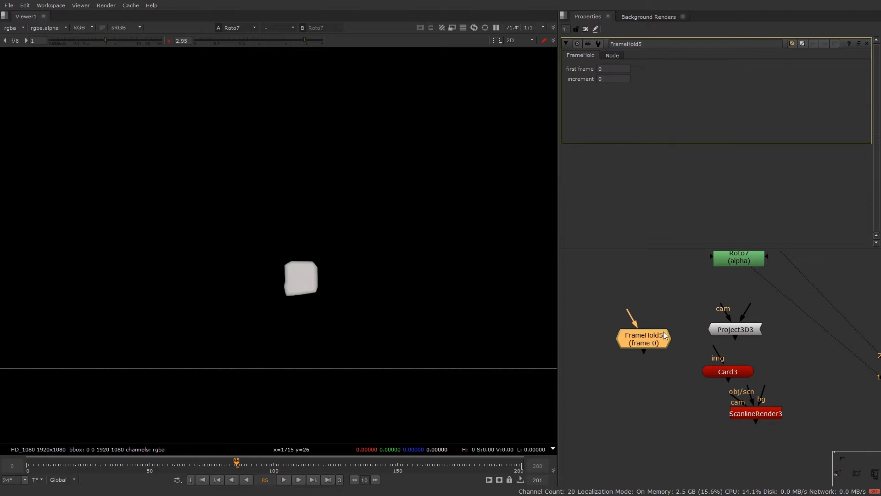
{"action": "left_click", "coordinate": [729, 372]}
{"action": "scroll", "coordinate": [752, 366], "scroll_direction": "down", "scroll_amount": 3}
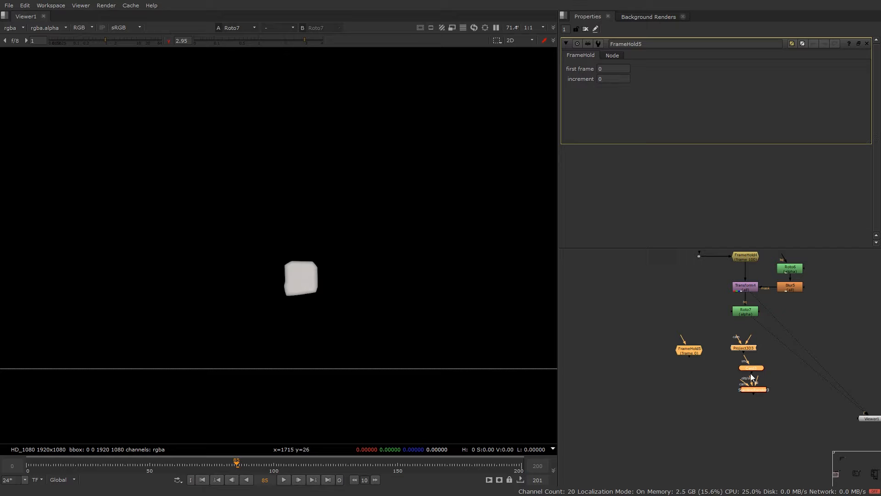
{"action": "left_click", "coordinate": [781, 361]}
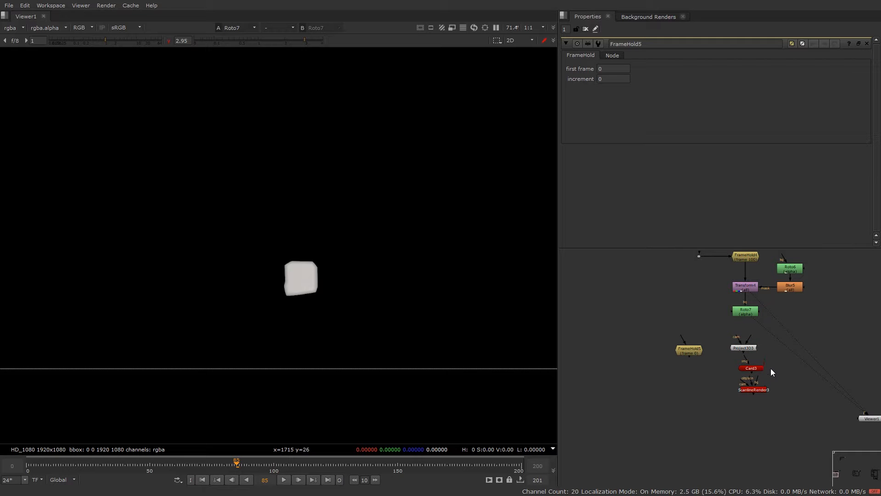
- Hold FrameHold5 at frame 100 and connect Camera5 into it
{"action": "left_click_drag", "start_coordinate": [734, 358], "coordinate": [722, 415]}
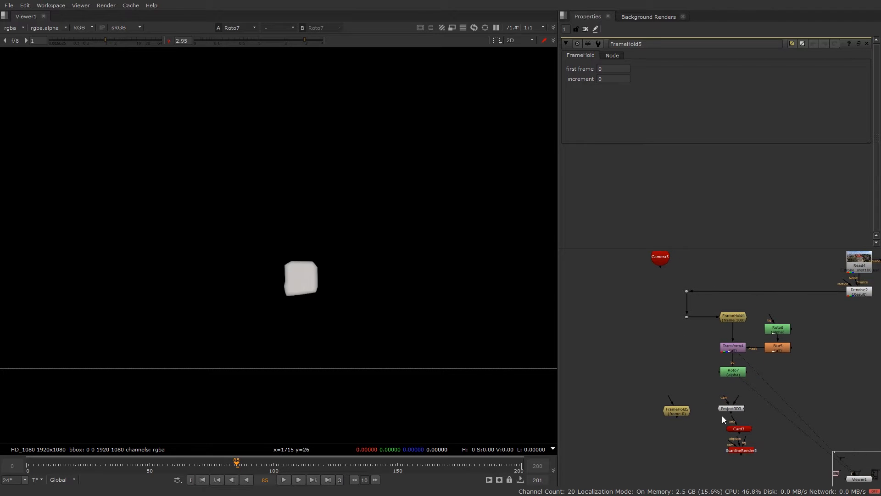
{"action": "left_click", "coordinate": [678, 410]}
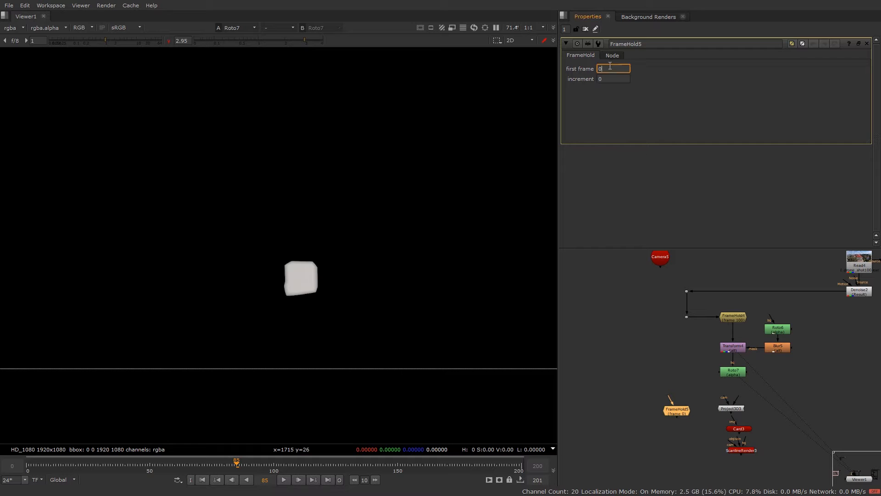
{"action": "type", "text": "100"}
{"action": "key", "text": "Return"}
{"action": "left_click_drag", "start_coordinate": [703, 331], "coordinate": [619, 396]}
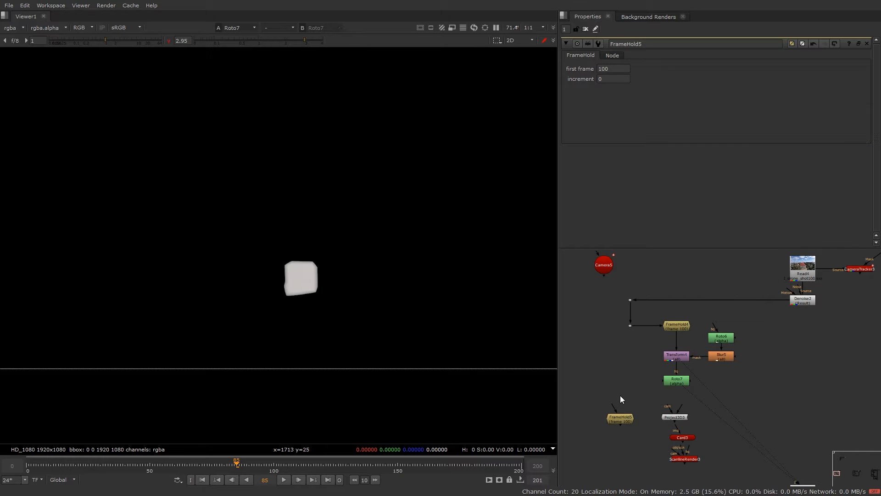
{"action": "left_click_drag", "start_coordinate": [616, 408], "coordinate": [603, 266]}
{"action": "left_click", "coordinate": [610, 415]}
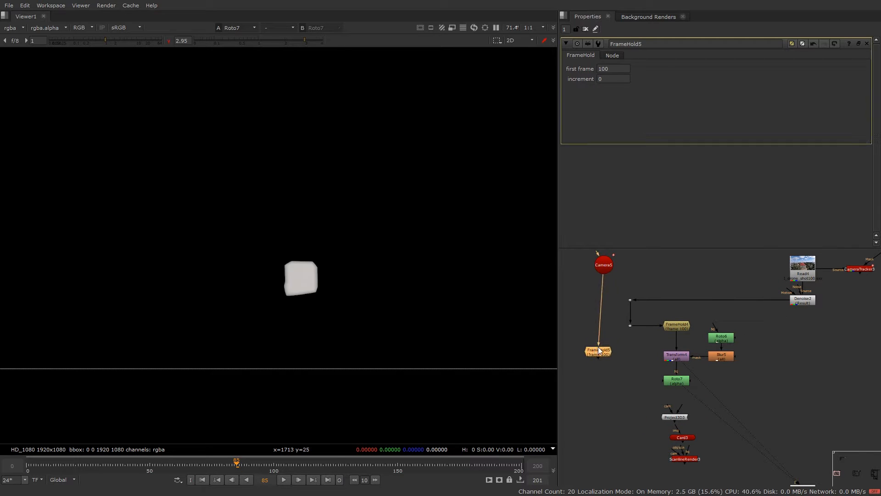
{"action": "left_click_drag", "start_coordinate": [598, 372], "coordinate": [598, 389]}
- Verify the held camera across frames and feed FrameHold5 into Project3D3's camera input
{"action": "key", "text": "1"}
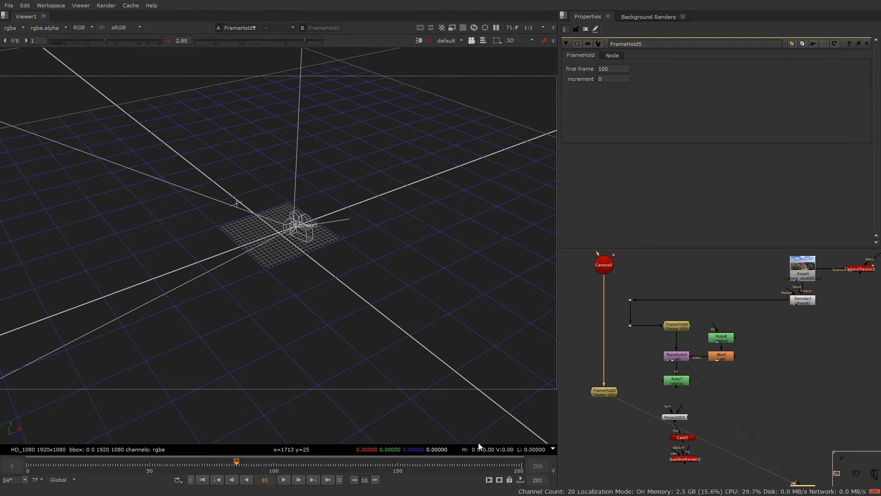
{"action": "left_click", "coordinate": [123, 463]}
{"action": "left_click", "coordinate": [234, 464]}
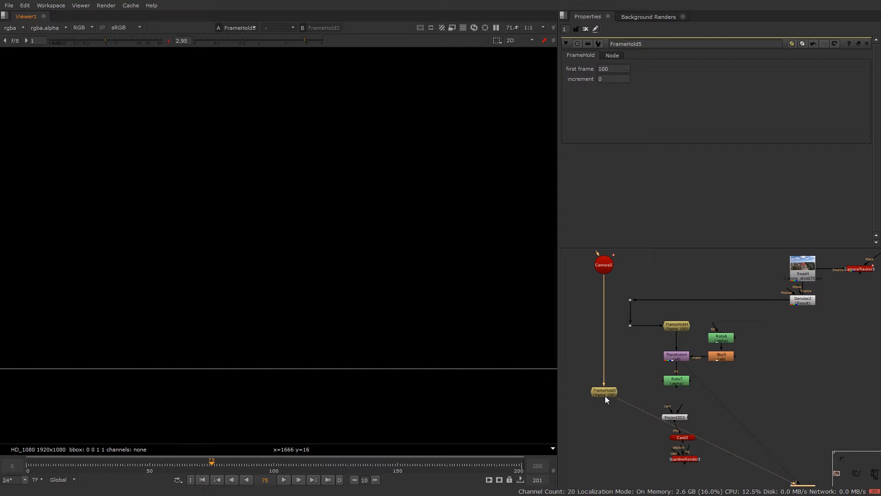
{"action": "left_click_drag", "start_coordinate": [606, 396], "coordinate": [636, 415]}
{"action": "left_click", "coordinate": [598, 413]}
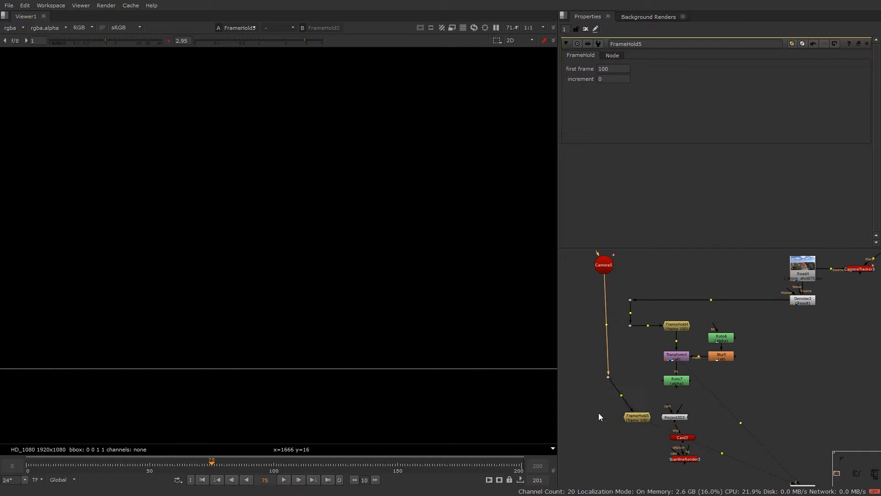
{"action": "left_click_drag", "start_coordinate": [608, 376], "coordinate": [604, 417]}
{"action": "left_click", "coordinate": [695, 406]}
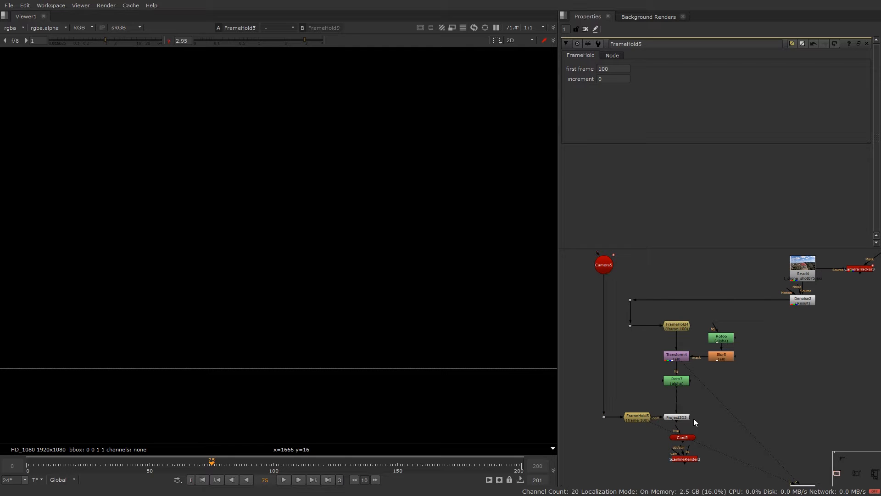
{"action": "double_click", "coordinate": [681, 438]}
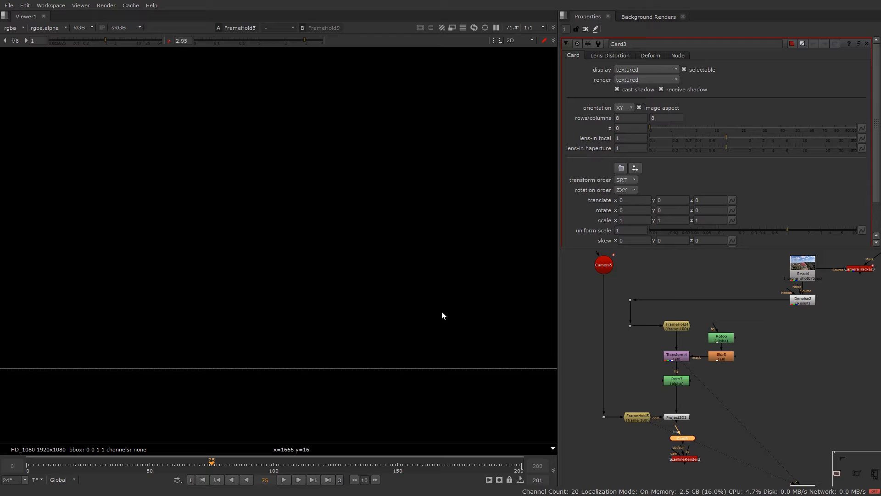
{"action": "key", "text": "Tab"}
{"action": "mouse_move", "coordinate": [268, 250]}
{"action": "left_mouse_down"}
{"action": "mouse_move", "coordinate": [309, 200]}
{"action": "mouse_move", "coordinate": [244, 224]}
{"action": "left_mouse_up"}
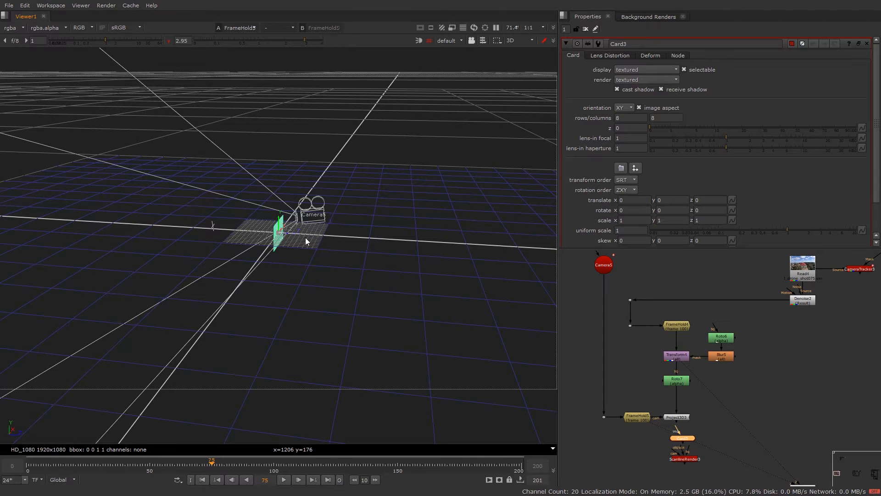
{"action": "key", "text": "Tab"}
{"action": "left_click_drag", "start_coordinate": [685, 332], "coordinate": [683, 374]}
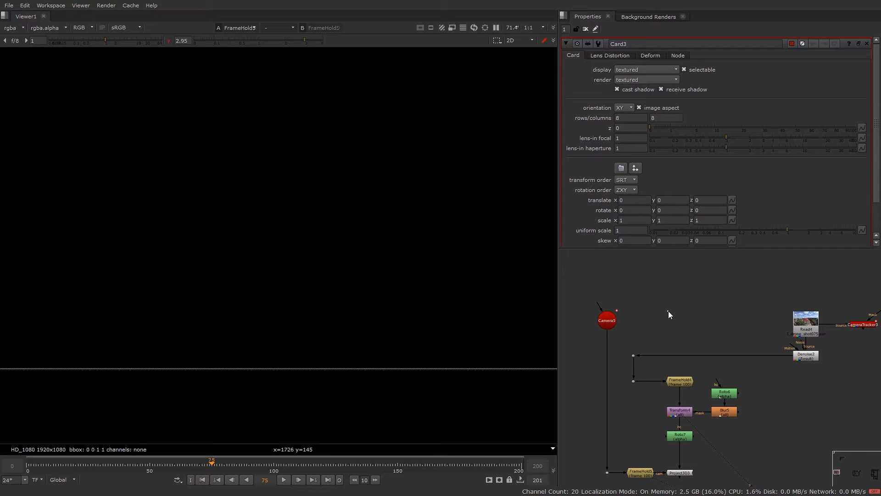
- Add a ModelBuilder3 node and review its default shape settings
{"action": "key", "text": "Tab"}
{"action": "type", "text": "mo"}
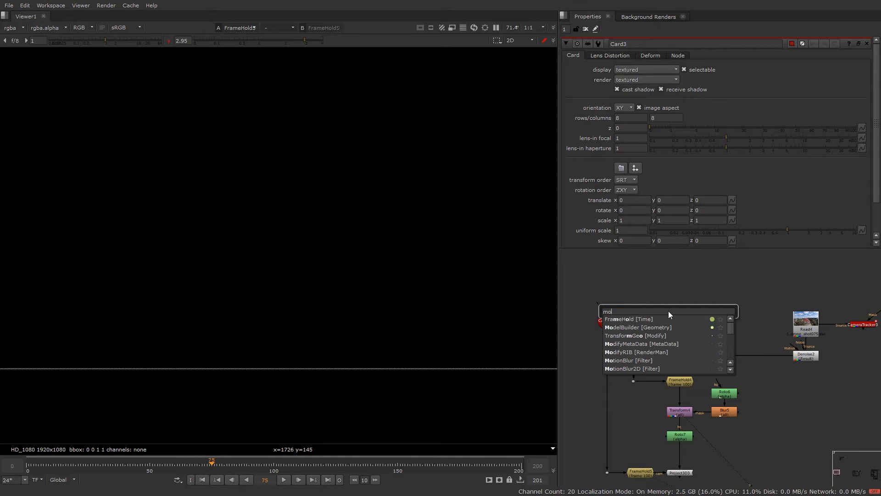
{"action": "type", "text": "del"}
{"action": "key", "text": "Return"}
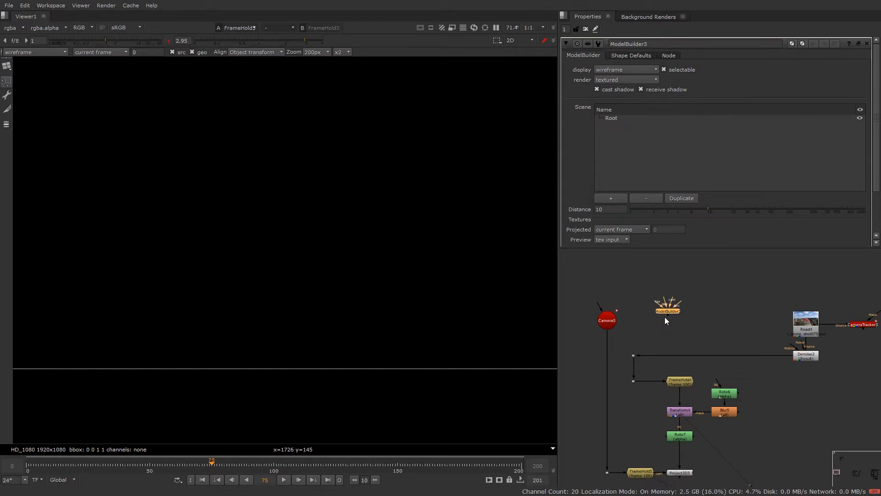
{"action": "left_click", "coordinate": [704, 301]}
{"action": "left_click", "coordinate": [631, 55]}
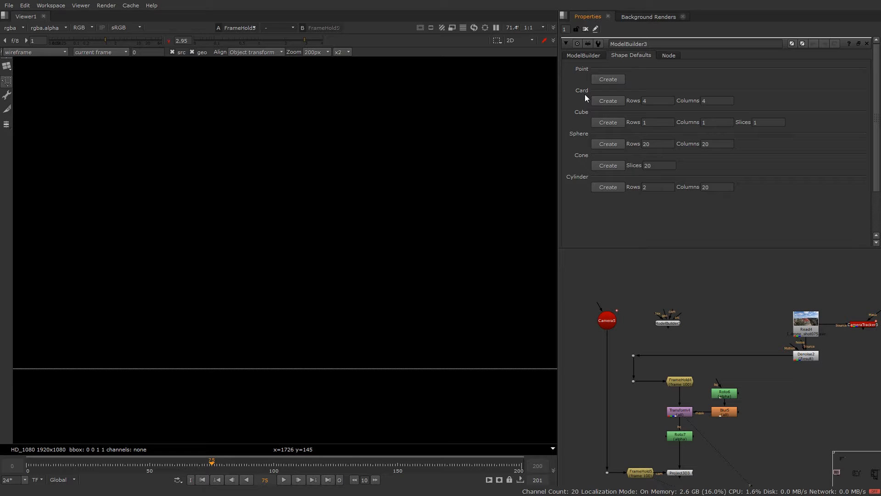
{"action": "left_click", "coordinate": [575, 54]}
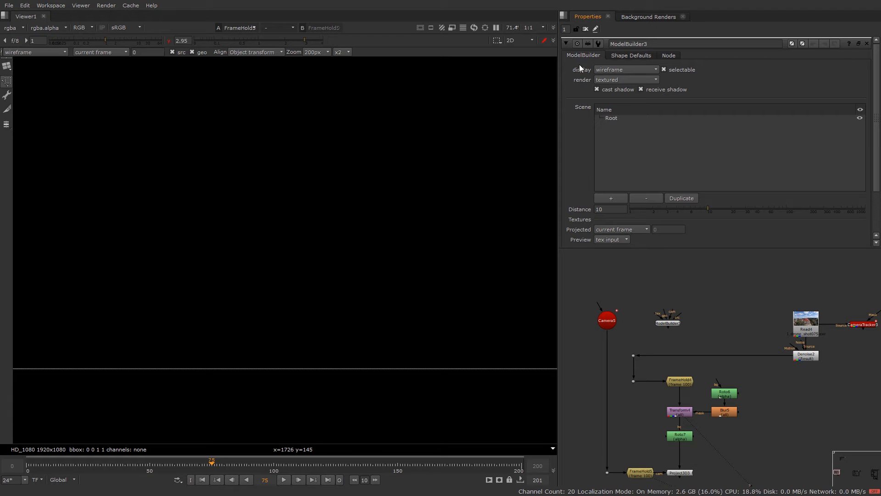
{"action": "scroll", "coordinate": [668, 347], "scroll_direction": "up", "scroll_amount": 3}
{"action": "scroll", "coordinate": [677, 312], "scroll_direction": "down", "scroll_amount": 3}
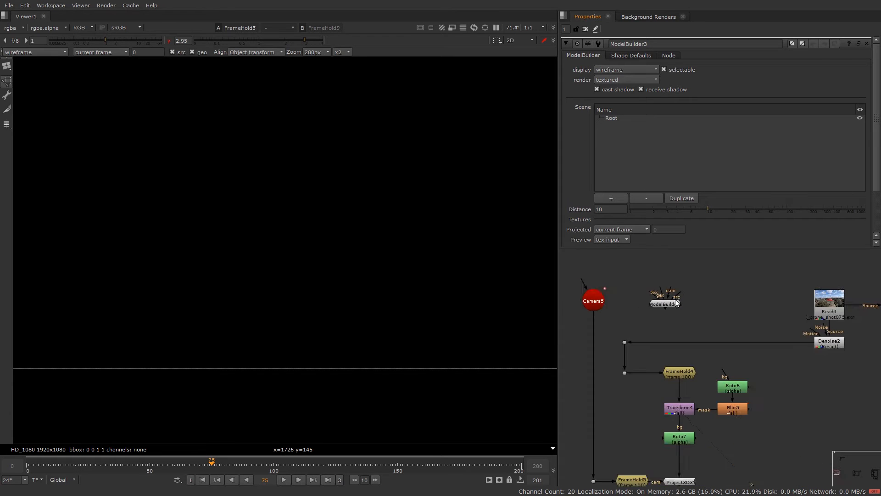
{"action": "scroll", "coordinate": [677, 313], "scroll_direction": "up", "scroll_amount": 3}
- Connect Camera5 and the Read4 drone plate to ModelBuilder3 and scrub the shot viewing it
{"action": "left_click_drag", "start_coordinate": [669, 287], "coordinate": [566, 301]}
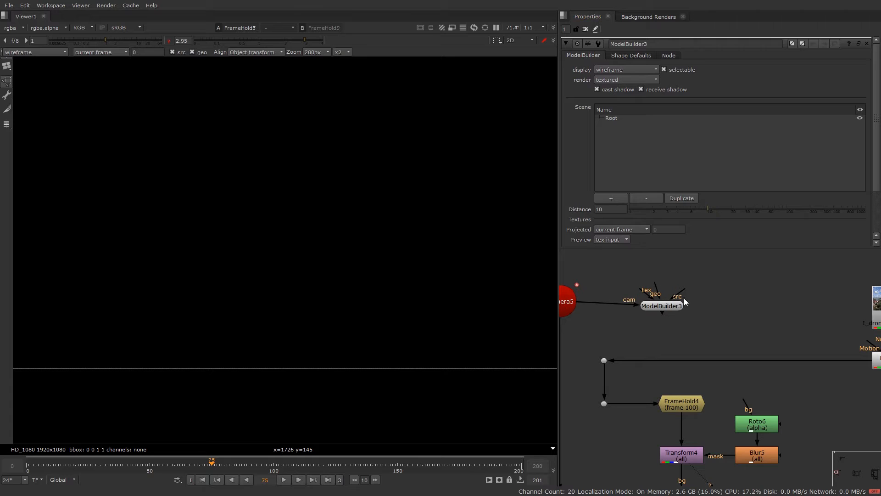
{"action": "left_click_drag", "start_coordinate": [681, 292], "coordinate": [874, 304]}
{"action": "scroll", "coordinate": [729, 287], "scroll_direction": "down", "scroll_amount": 1}
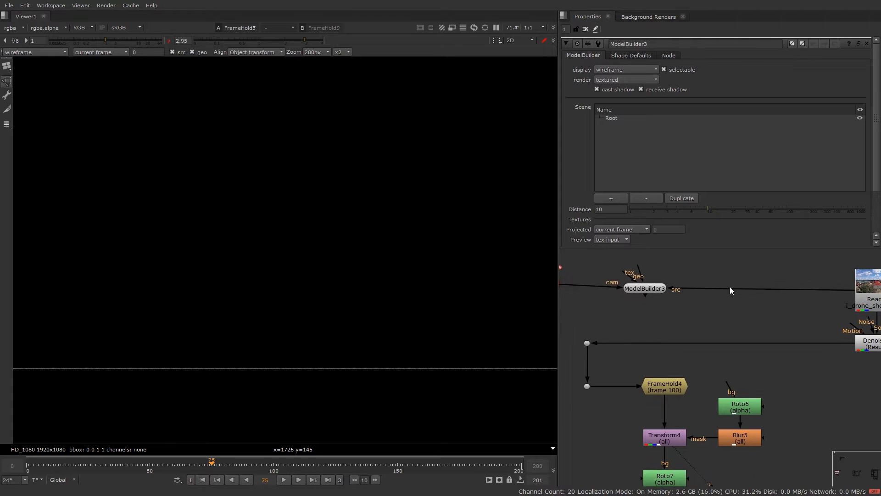
{"action": "left_click_drag", "start_coordinate": [659, 287], "coordinate": [664, 290]}
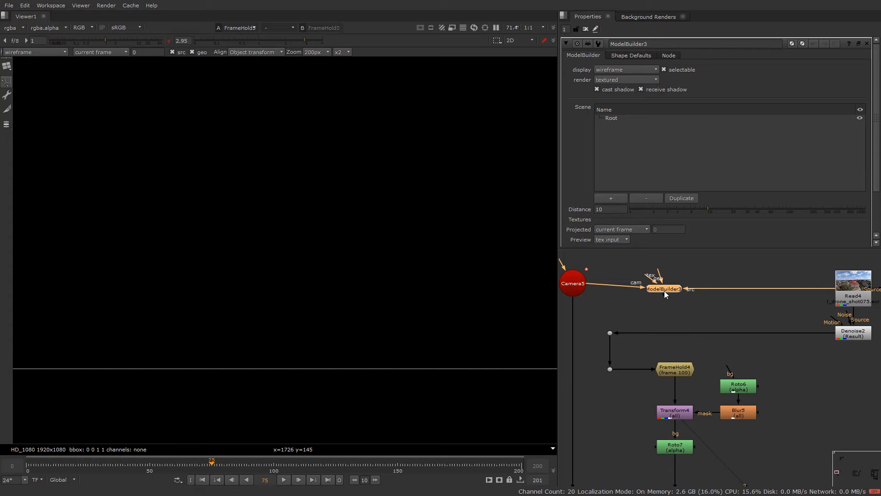
{"action": "key", "text": "1"}
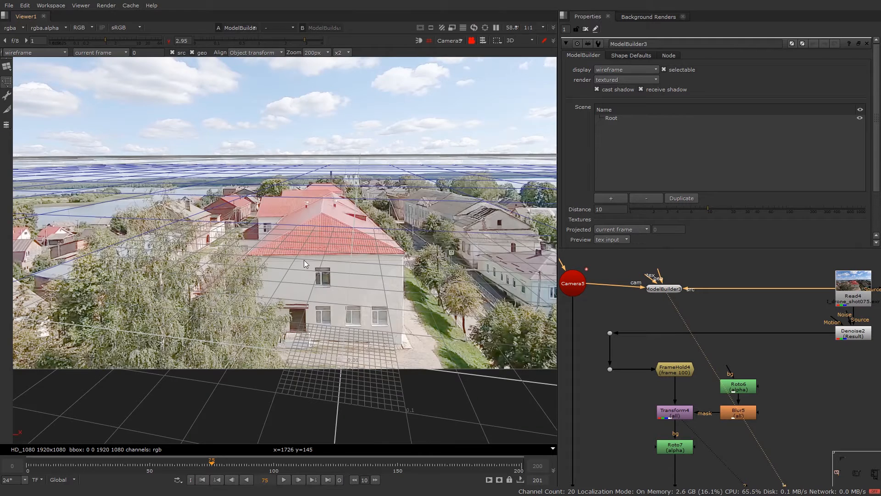
{"action": "scroll", "coordinate": [305, 264], "scroll_direction": "down", "scroll_amount": 2}
{"action": "scroll", "coordinate": [315, 284], "scroll_direction": "up", "scroll_amount": 2}
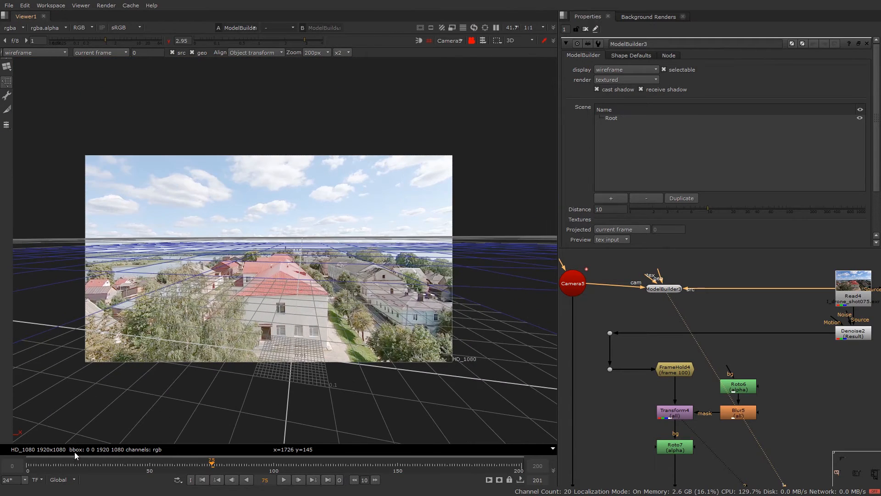
{"action": "mouse_move", "coordinate": [77, 464]}
{"action": "left_mouse_down"}
{"action": "mouse_move", "coordinate": [304, 465]}
{"action": "mouse_move", "coordinate": [276, 465]}
{"action": "left_mouse_up"}
{"action": "scroll", "coordinate": [303, 358], "scroll_direction": "up", "scroll_amount": 2}
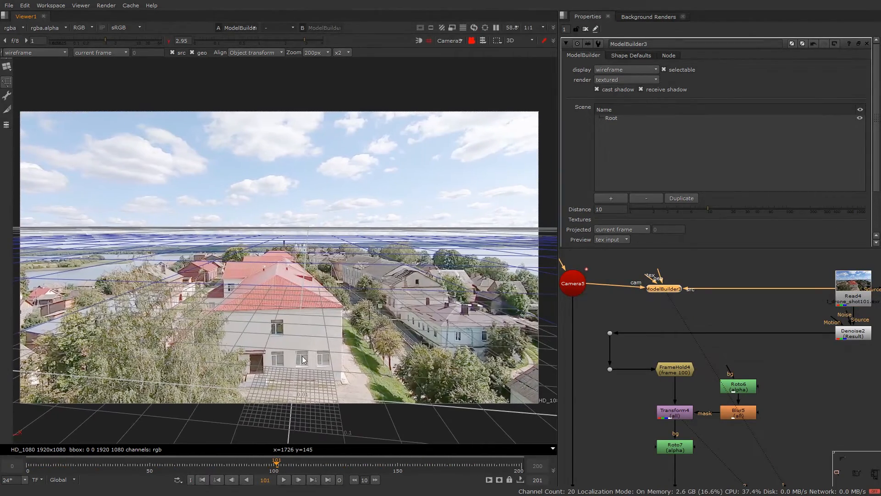
{"action": "mouse_move", "coordinate": [275, 465]}
{"action": "left_mouse_down"}
{"action": "mouse_move", "coordinate": [86, 464]}
{"action": "mouse_move", "coordinate": [343, 466]}
{"action": "mouse_move", "coordinate": [26, 467]}
{"action": "left_mouse_up"}
{"action": "scroll", "coordinate": [379, 350], "scroll_direction": "up", "scroll_amount": 3}
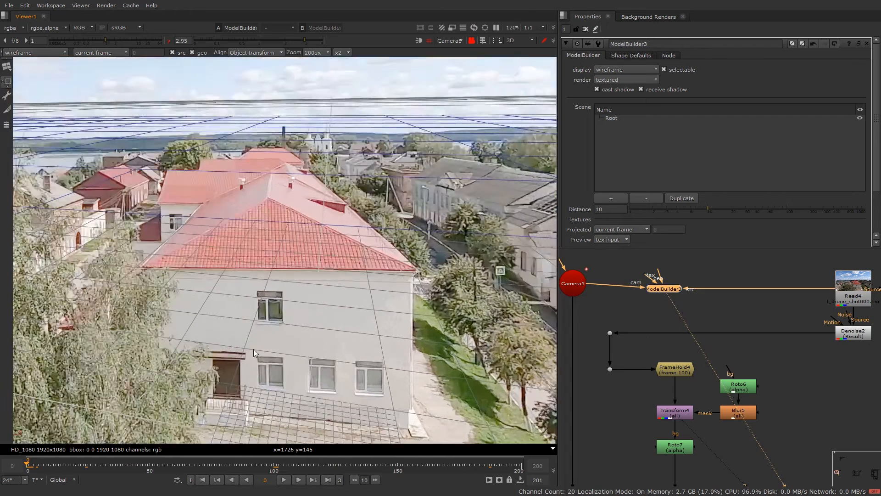
{"action": "scroll", "coordinate": [253, 349], "scroll_direction": "up", "scroll_amount": 3}
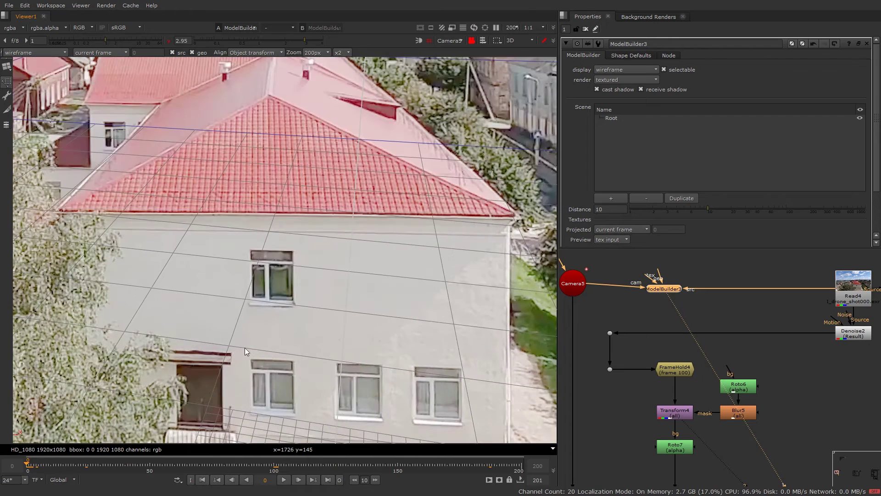
- Add a card shape in ModelBuilder and place it on the upper window
{"action": "left_click", "coordinate": [8, 69]}
{"action": "left_click", "coordinate": [27, 90]}
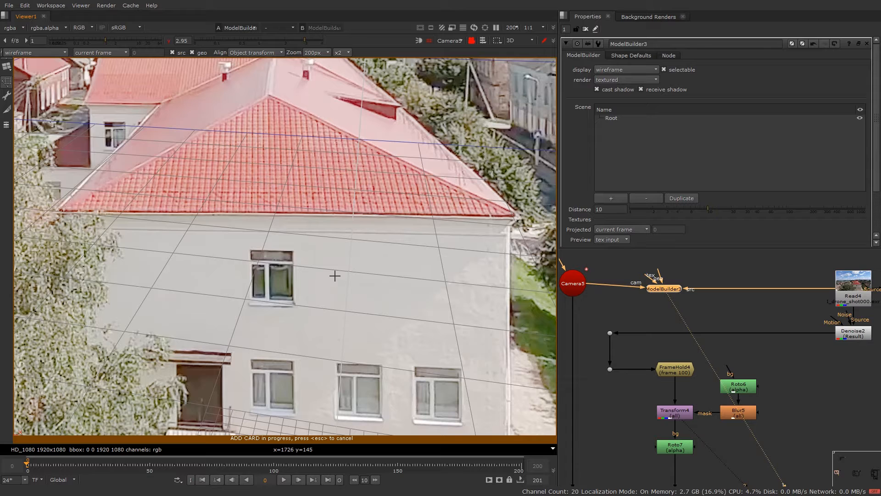
{"action": "left_click", "coordinate": [270, 278]}
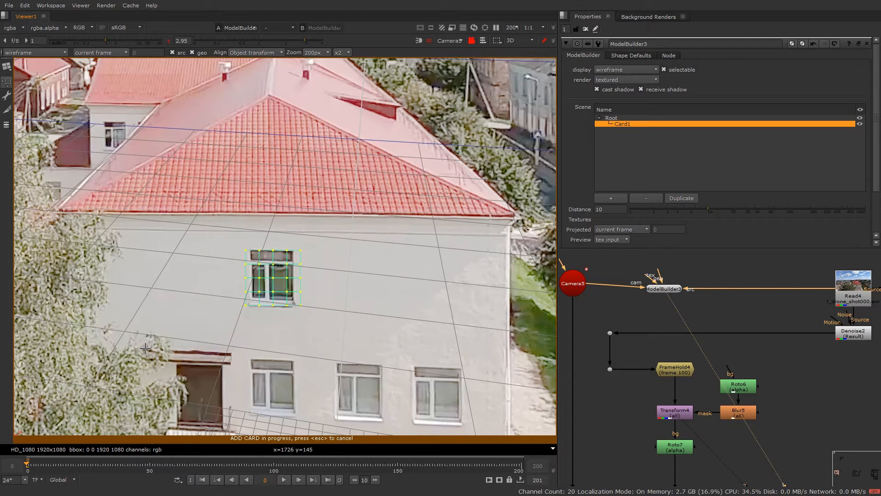
{"action": "key", "text": "Return"}
{"action": "scroll", "coordinate": [265, 342], "scroll_direction": "up", "scroll_amount": 1}
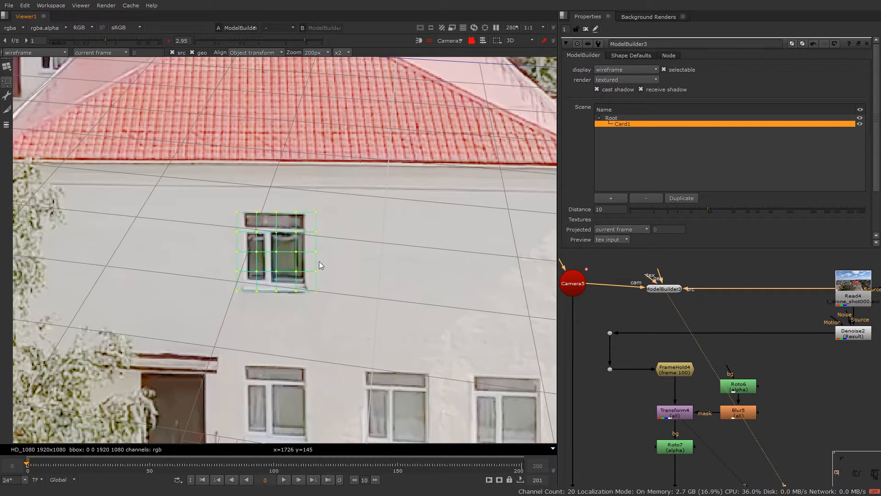
{"action": "scroll", "coordinate": [318, 261], "scroll_direction": "up", "scroll_amount": 2}
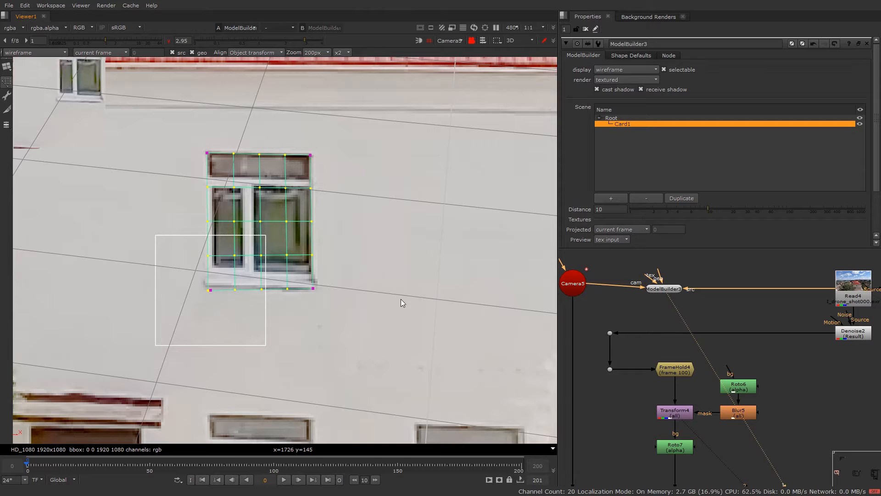
- Scrub to the last frame and pull the card's bottom-left corner back onto the window
{"action": "left_click", "coordinate": [332, 306]}
{"action": "left_click", "coordinate": [211, 290]}
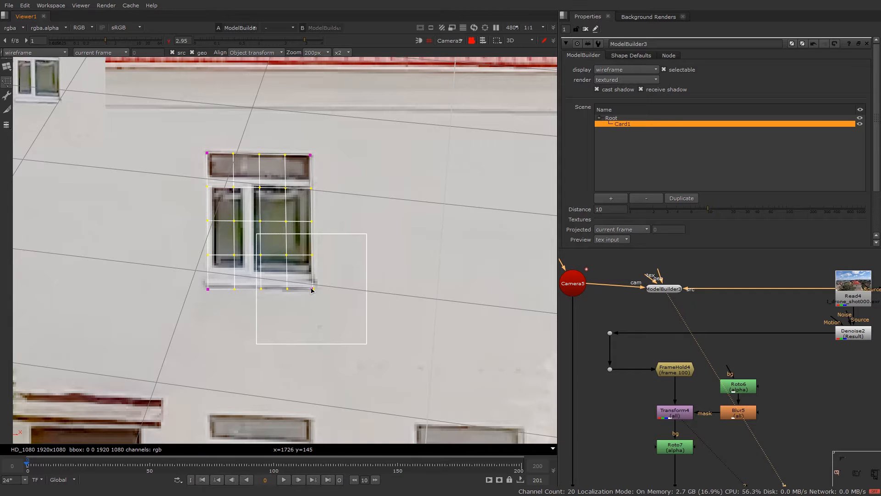
{"action": "scroll", "coordinate": [314, 295], "scroll_direction": "down", "scroll_amount": 5}
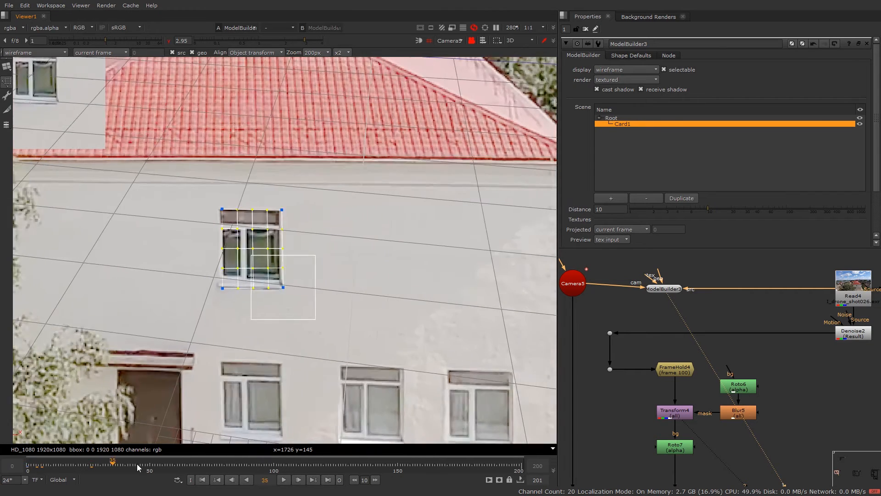
{"action": "left_click_drag", "start_coordinate": [265, 465], "coordinate": [290, 468]}
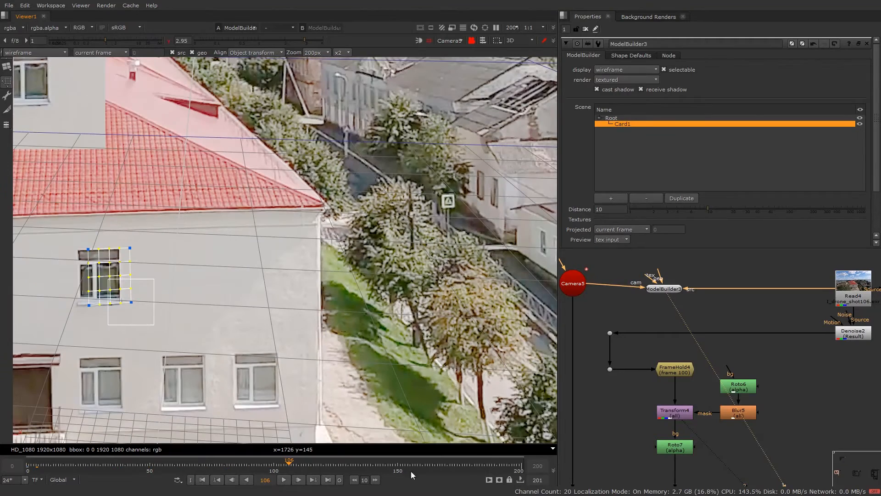
{"action": "left_click", "coordinate": [331, 479]}
{"action": "scroll", "coordinate": [331, 261], "scroll_direction": "up", "scroll_amount": 3}
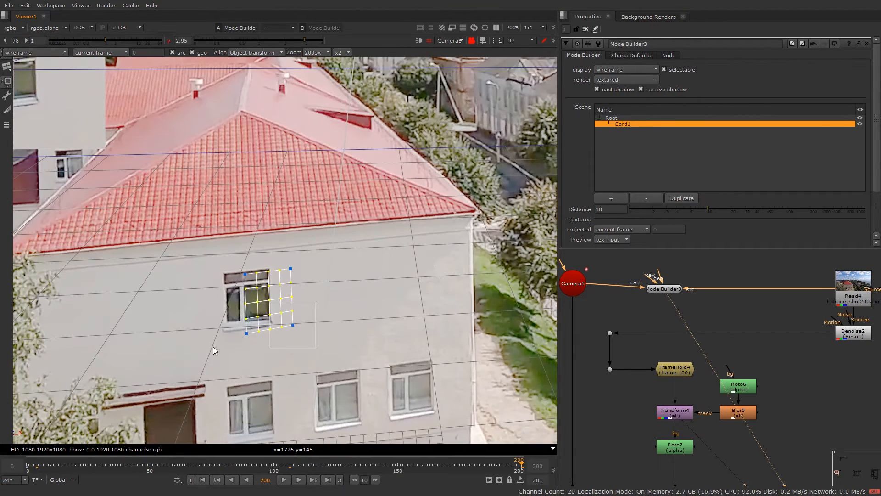
{"action": "left_click", "coordinate": [237, 368]}
{"action": "left_click_drag", "start_coordinate": [273, 326], "coordinate": [227, 320]}
- Export a redistortion LensDistortion node from CameraTracker3 and move it aside
{"action": "left_click", "coordinate": [347, 301]}
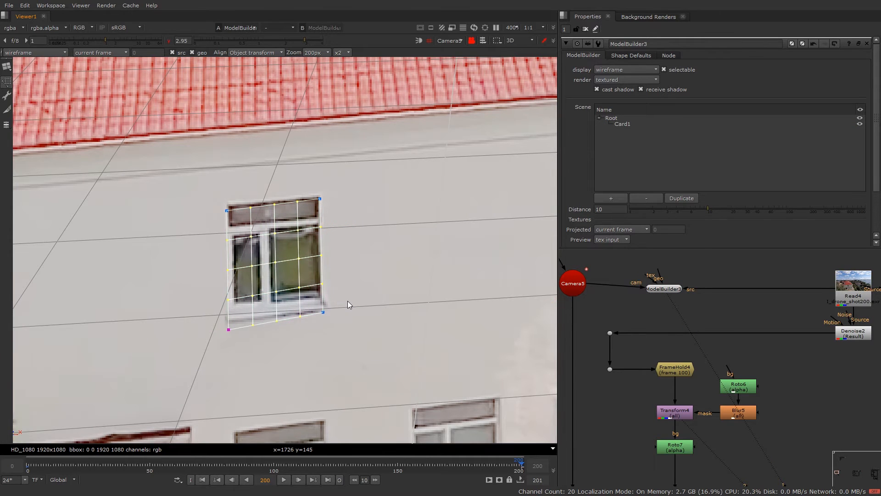
{"action": "scroll", "coordinate": [348, 301], "scroll_direction": "down", "scroll_amount": 2}
{"action": "scroll", "coordinate": [348, 301], "scroll_direction": "down", "scroll_amount": 3}
{"action": "left_click_drag", "start_coordinate": [822, 316], "coordinate": [733, 298]}
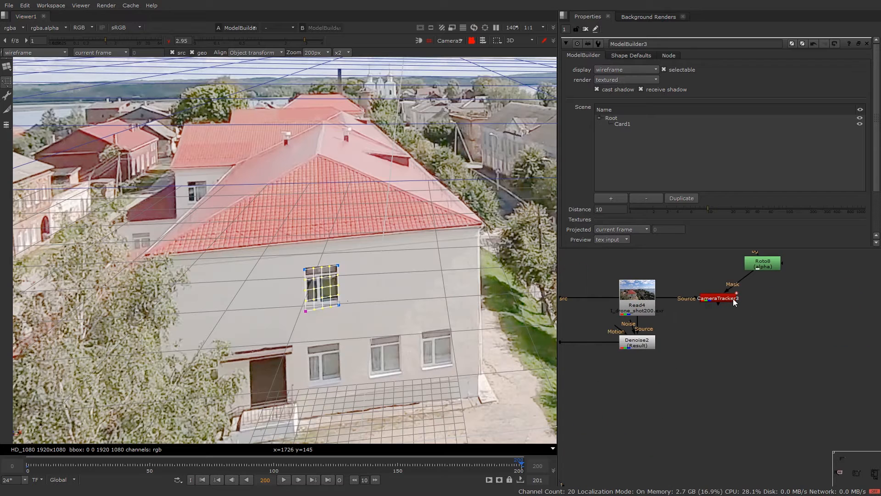
{"action": "double_click", "coordinate": [733, 298]}
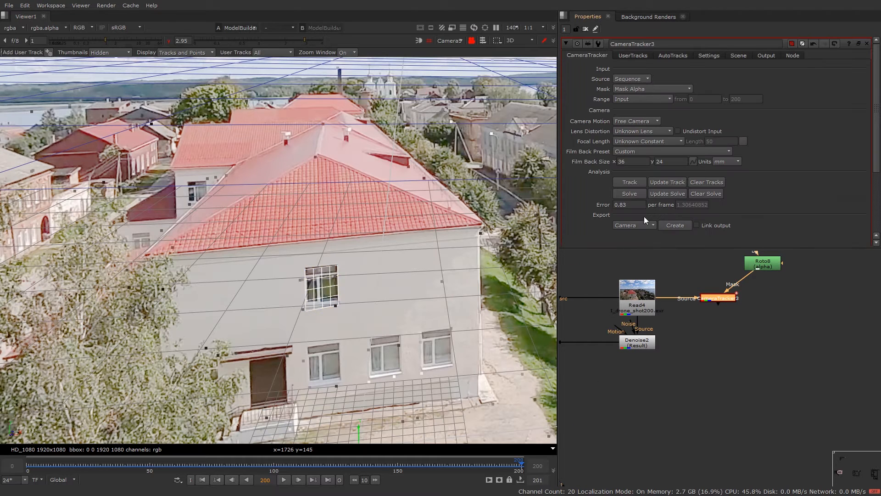
{"action": "left_click", "coordinate": [633, 225]}
{"action": "left_click", "coordinate": [634, 282]}
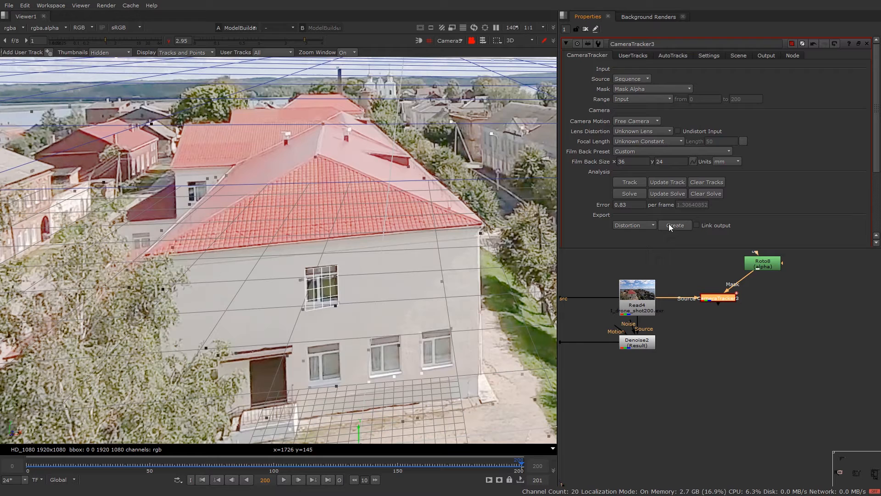
{"action": "left_click", "coordinate": [673, 227]}
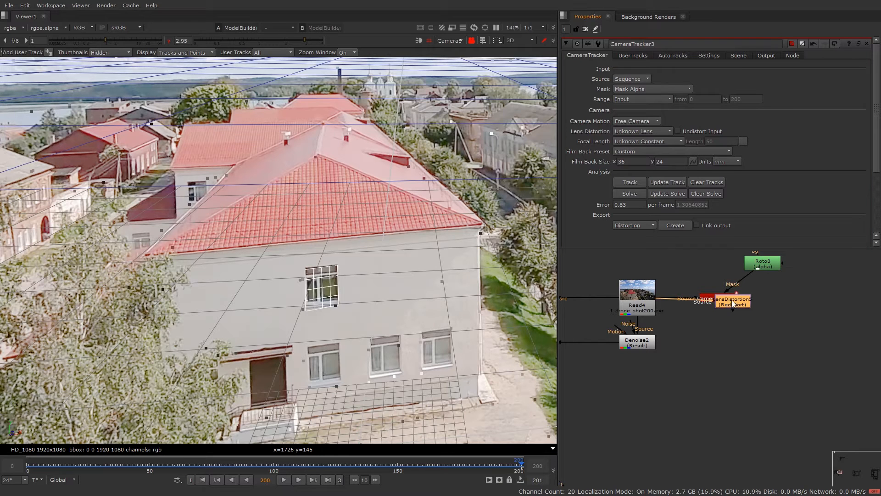
{"action": "mouse_move", "coordinate": [702, 303]}
{"action": "left_mouse_down"}
{"action": "mouse_move", "coordinate": [707, 268]}
{"action": "mouse_move", "coordinate": [699, 253]}
{"action": "left_mouse_up"}
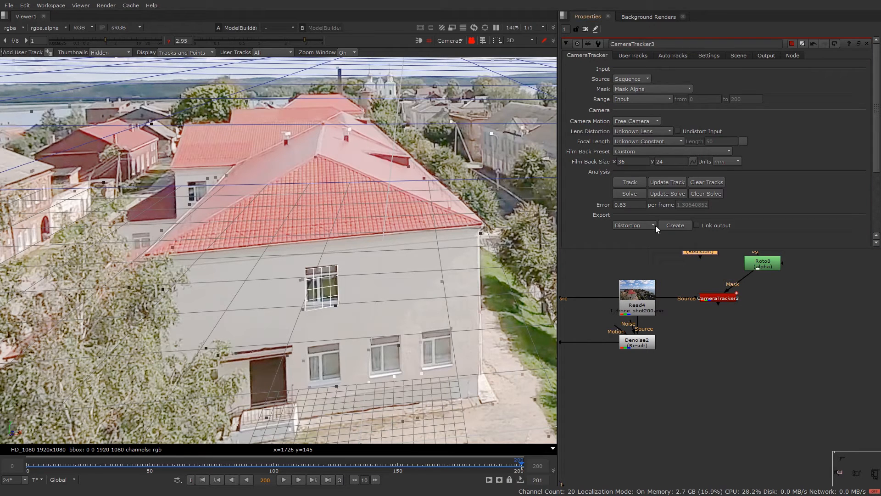
- Export an undistortion node from CameraTracker3 and insert it between the plate and ModelBuilder3
{"action": "left_click", "coordinate": [634, 225]}
{"action": "left_click", "coordinate": [640, 234]}
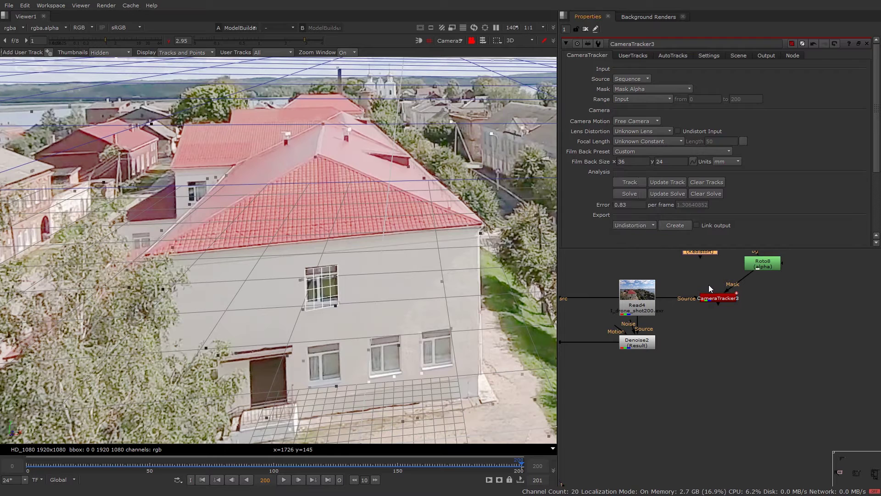
{"action": "left_click", "coordinate": [675, 225]}
{"action": "left_click_drag", "start_coordinate": [686, 263], "coordinate": [593, 263]}
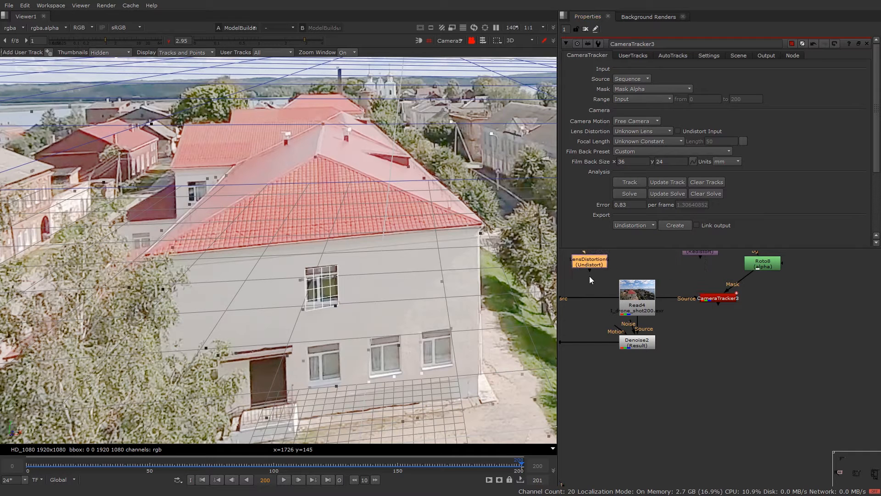
{"action": "left_click_drag", "start_coordinate": [606, 296], "coordinate": [746, 355]}
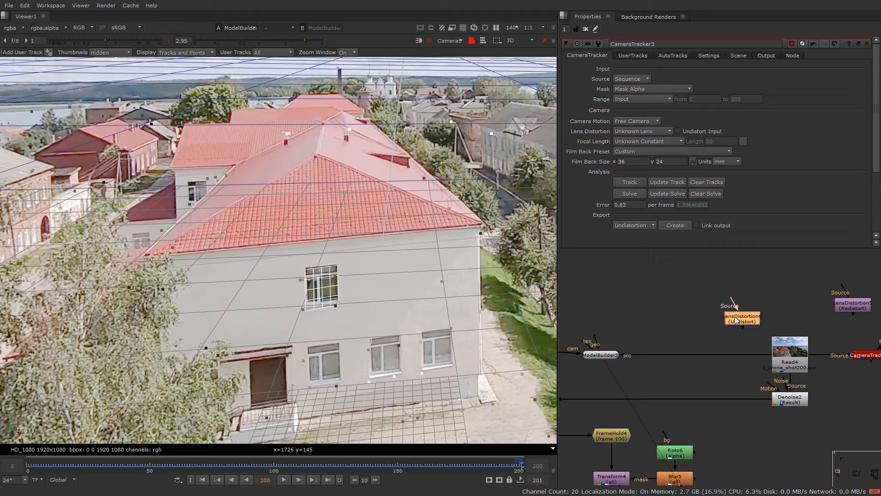
{"action": "left_click_drag", "start_coordinate": [702, 341], "coordinate": [710, 356]}
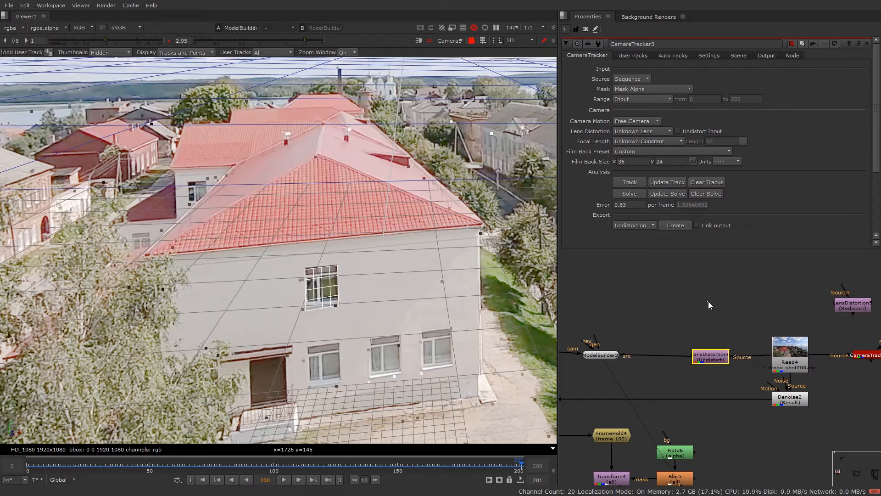
{"action": "scroll", "coordinate": [708, 301], "scroll_direction": "up", "scroll_amount": 1}
- Select Card1 in ModelBuilder3's scene to check its vertices on the undistorted window
{"action": "double_click", "coordinate": [633, 339]}
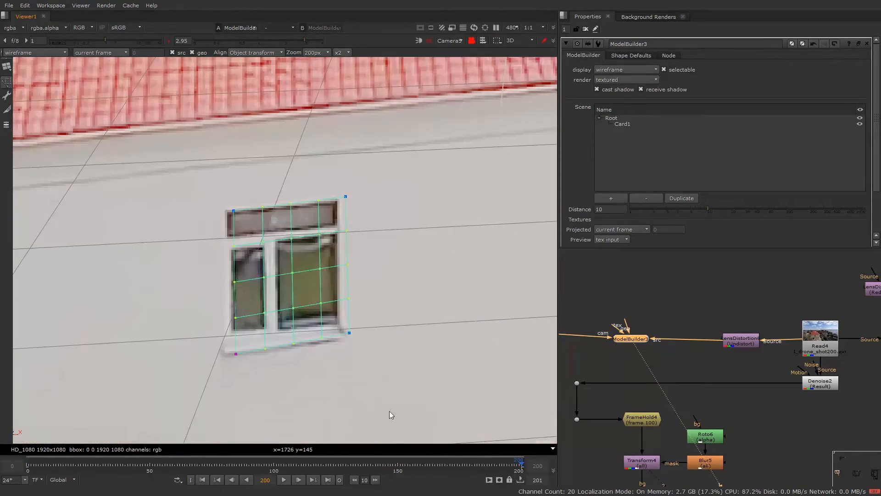
{"action": "left_click", "coordinate": [343, 334]}
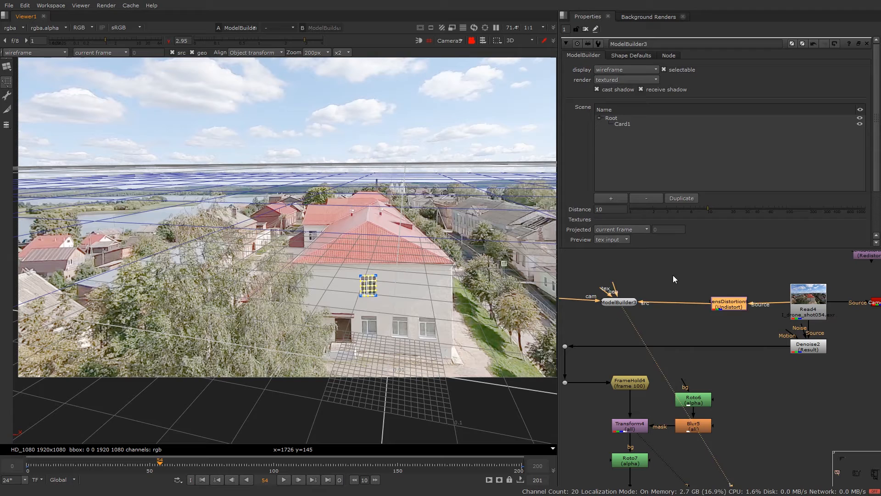
{"action": "scroll", "coordinate": [713, 223], "scroll_direction": "down", "scroll_amount": 3}
- Bake Card1 into a ModelBuilderGeo node and connect it to Project3D3 in place of Card3
{"action": "left_click", "coordinate": [667, 69]}
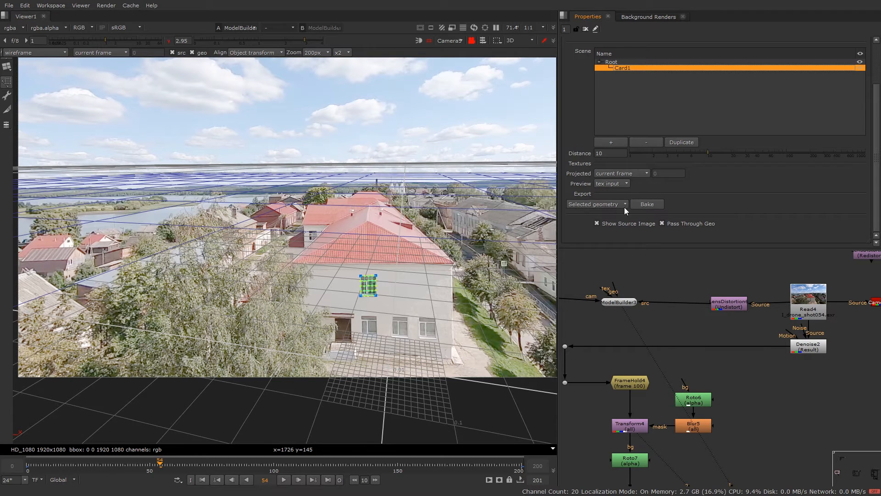
{"action": "left_click", "coordinate": [647, 204]}
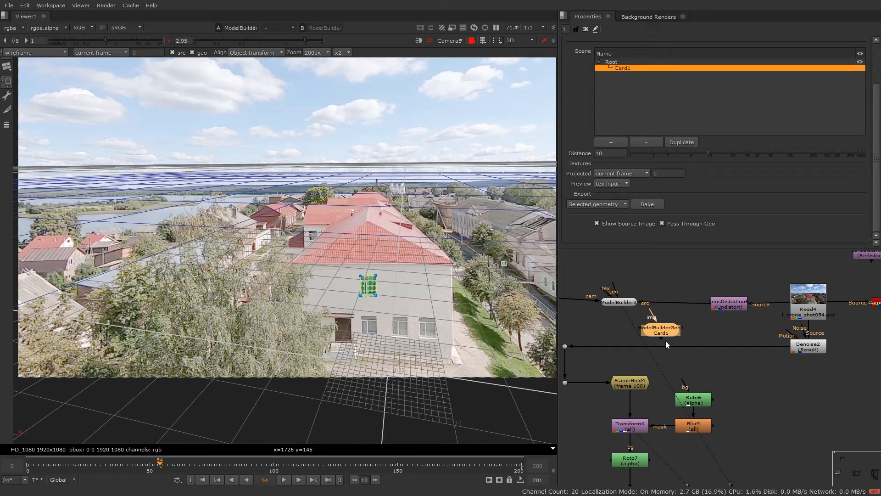
{"action": "mouse_move", "coordinate": [663, 330]}
{"action": "left_mouse_down"}
{"action": "mouse_move", "coordinate": [657, 300]}
{"action": "mouse_move", "coordinate": [673, 353]}
{"action": "left_mouse_up"}
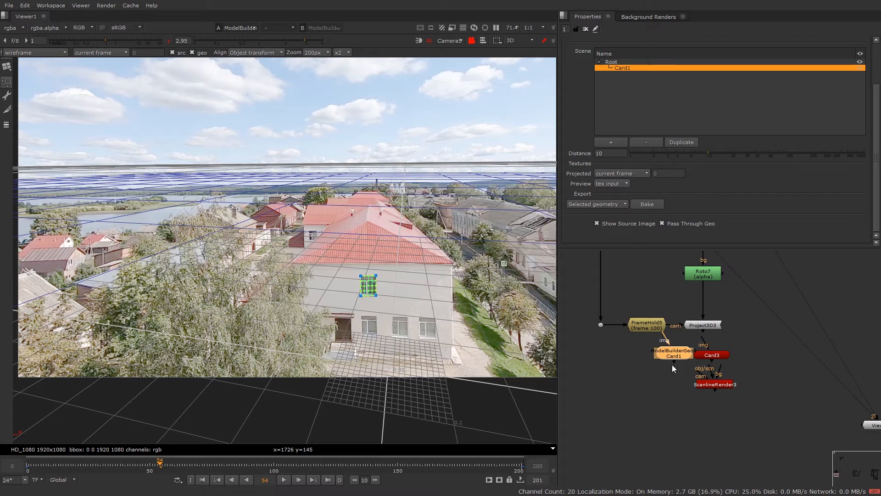
{"action": "left_click_drag", "start_coordinate": [672, 354], "coordinate": [709, 355], "text": "ctrl+shift"}
- View the baked geometry's output through the tracked camera
{"action": "left_click", "coordinate": [676, 362]}
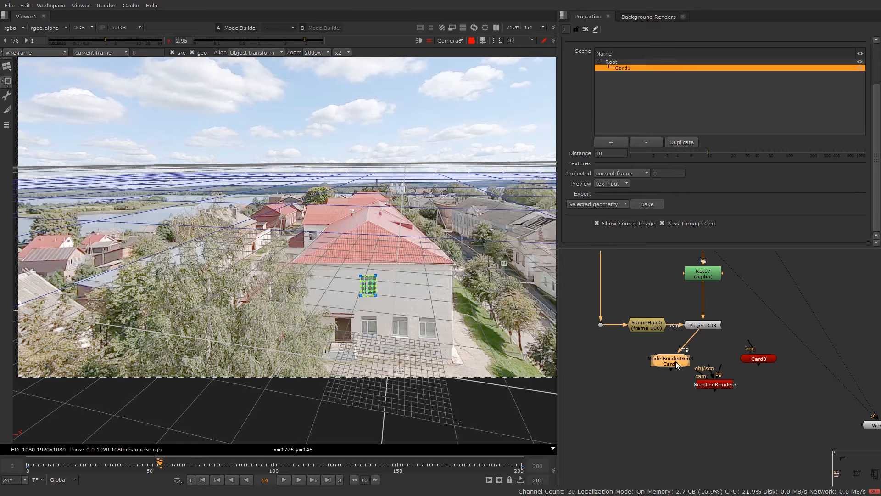
{"action": "key", "text": "1"}
{"action": "scroll", "coordinate": [372, 296], "scroll_direction": "up", "scroll_amount": 5}
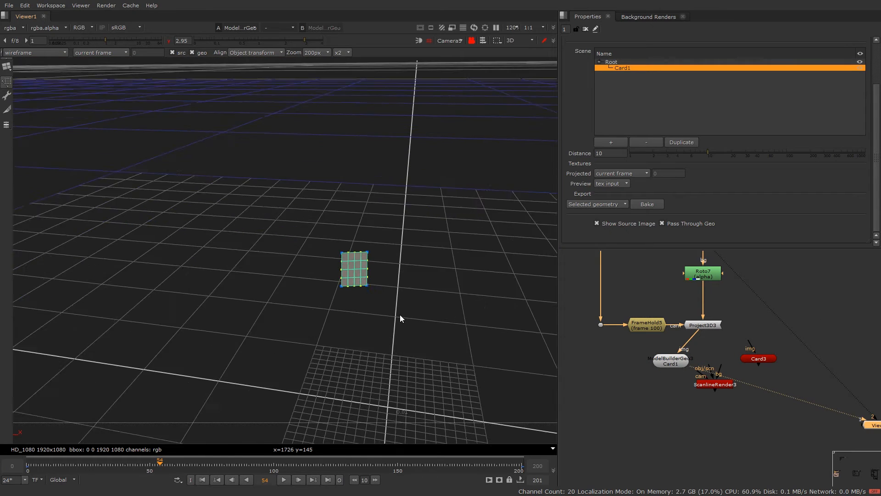
{"action": "left_click", "coordinate": [327, 295]}
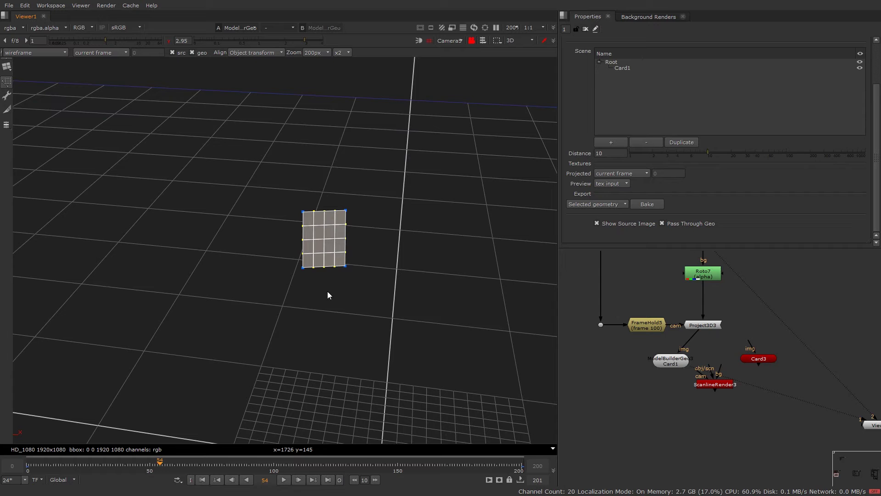
{"action": "left_click", "coordinate": [472, 40]}
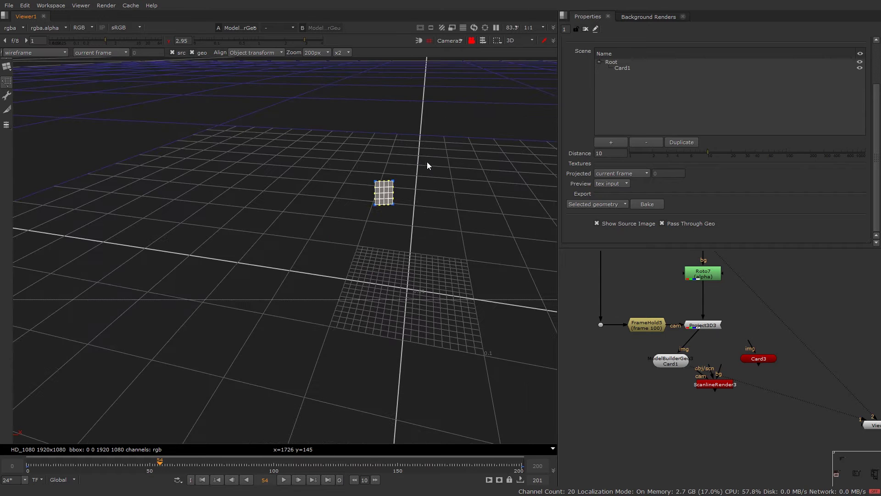
- Orbit the 3D view around the baked card and select all of its vertices in vertex selection mode
{"action": "double_click", "coordinate": [673, 361]}
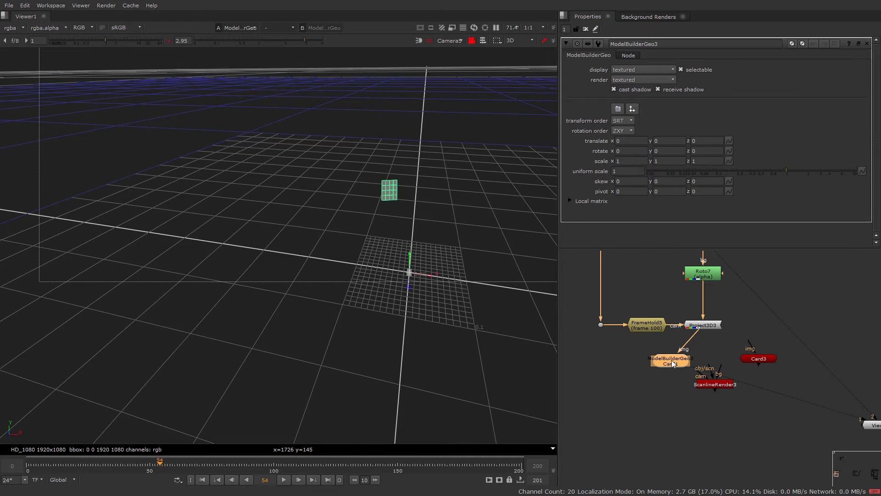
{"action": "left_click", "coordinate": [472, 41]}
{"action": "left_click_drag", "start_coordinate": [336, 288], "coordinate": [335, 280]}
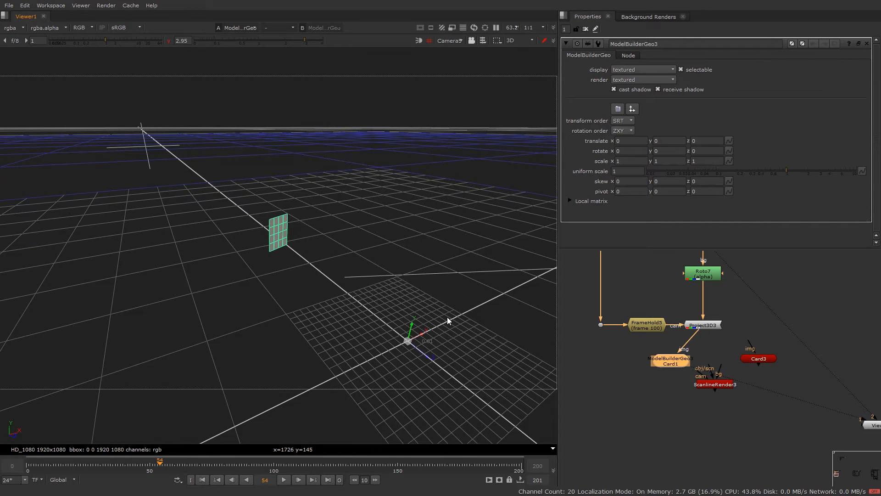
{"action": "left_click", "coordinate": [488, 43]}
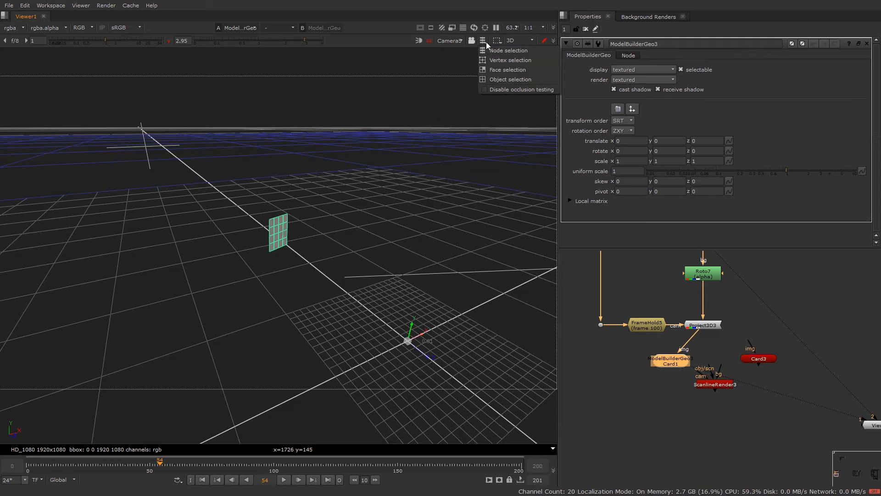
{"action": "left_click", "coordinate": [509, 49]}
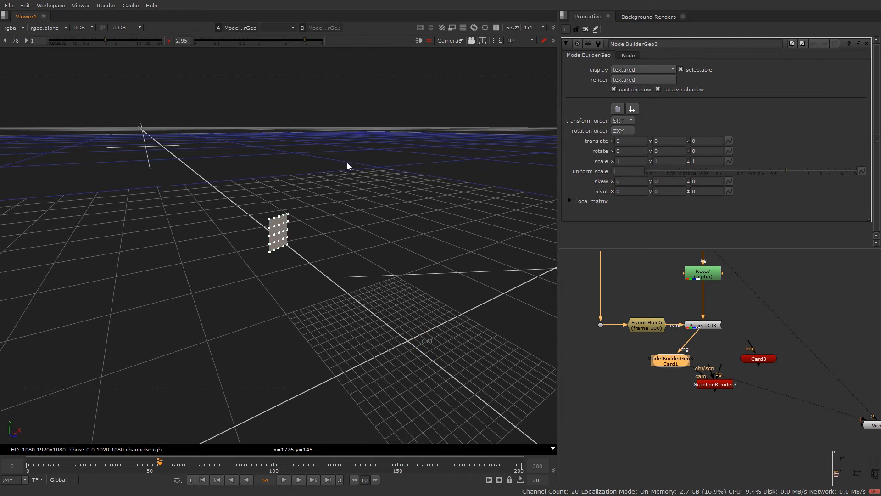
{"action": "left_click_drag", "start_coordinate": [348, 159], "coordinate": [214, 297]}
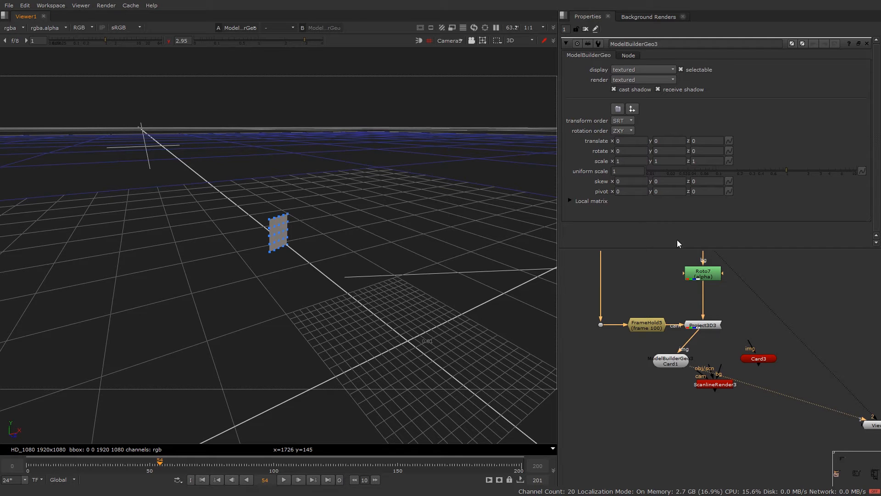
{"action": "left_click", "coordinate": [570, 29]}
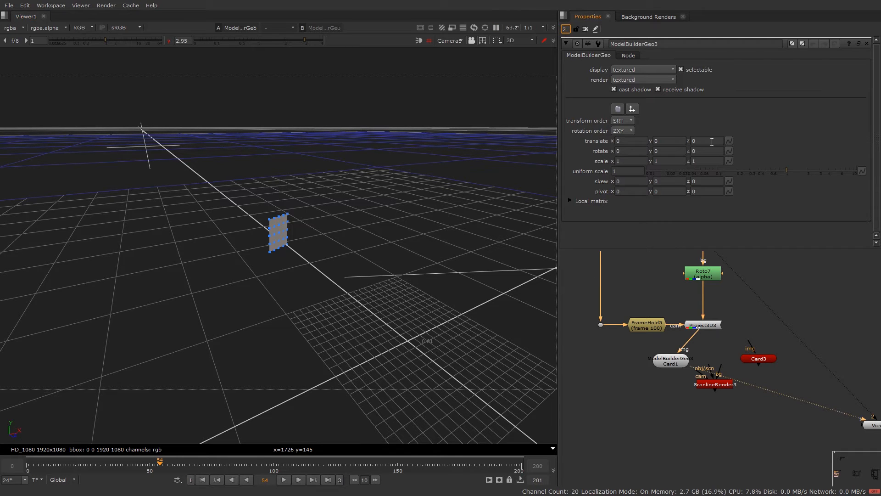
{"action": "type", "text": "2"}
- Snap Card3 to the selection's position, orientation and size and orbit to see the result
{"action": "double_click", "coordinate": [756, 356]}
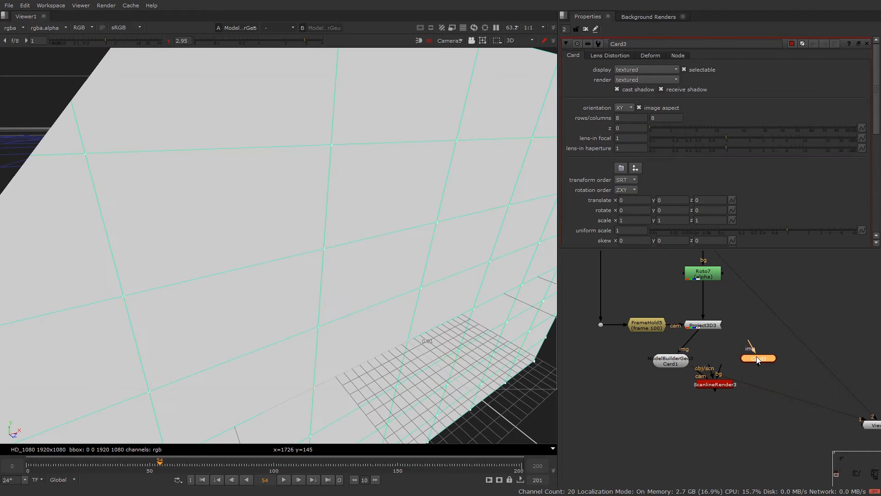
{"action": "scroll", "coordinate": [388, 227], "scroll_direction": "down", "scroll_amount": 2}
{"action": "scroll", "coordinate": [387, 227], "scroll_direction": "down", "scroll_amount": 2}
{"action": "scroll", "coordinate": [388, 224], "scroll_direction": "down", "scroll_amount": 2}
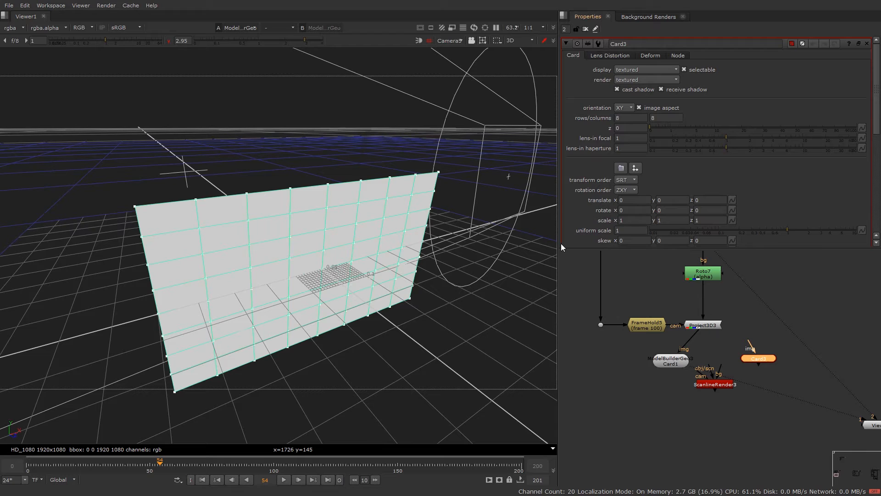
{"action": "mouse_move", "coordinate": [341, 220]}
{"action": "left_mouse_down", "text": "alt"}
{"action": "mouse_move", "coordinate": [194, 228]}
{"action": "mouse_move", "coordinate": [283, 200]}
{"action": "left_mouse_up", "text": "alt"}
{"action": "left_click", "coordinate": [272, 223]}
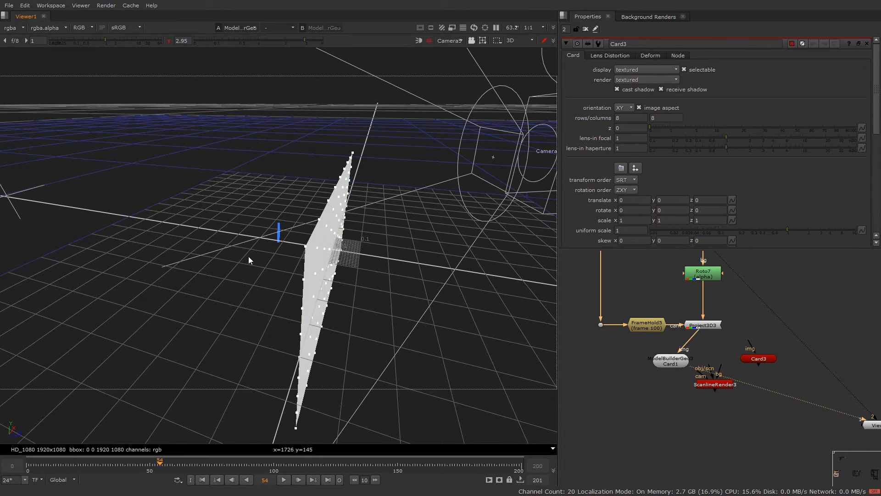
{"action": "scroll", "coordinate": [723, 138], "scroll_direction": "down", "scroll_amount": 5}
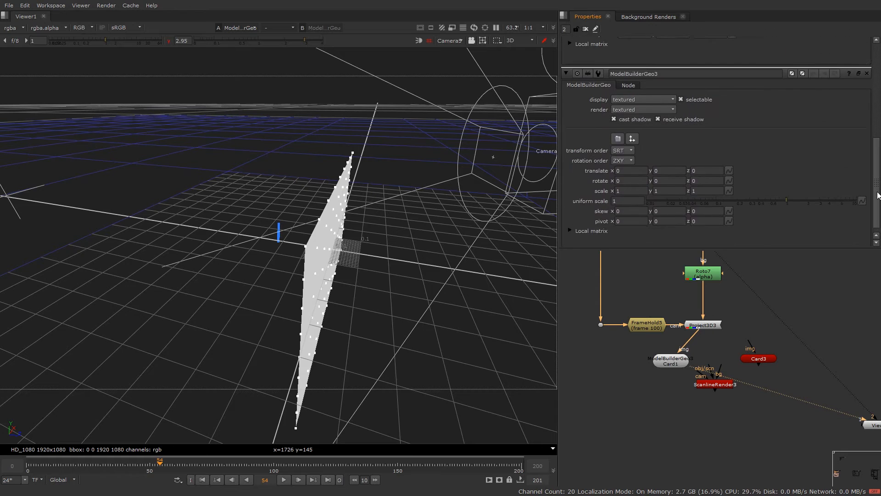
{"action": "scroll", "coordinate": [723, 139], "scroll_direction": "up", "scroll_amount": 3}
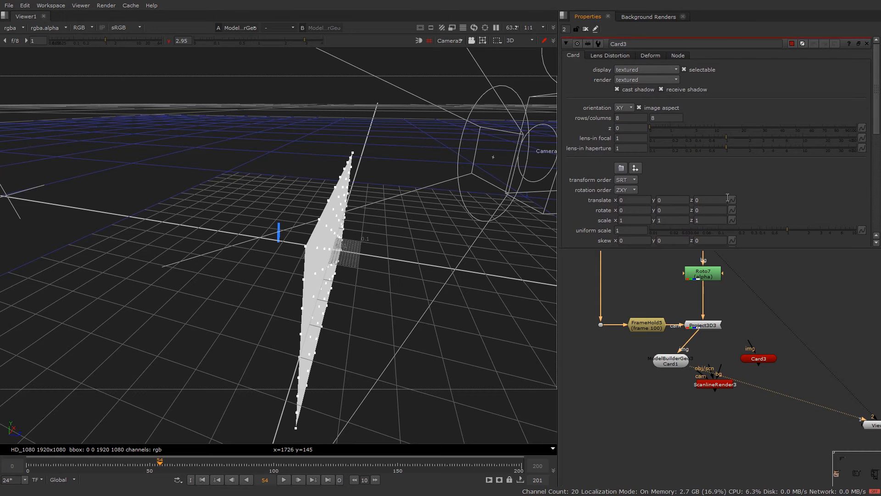
{"action": "left_click", "coordinate": [635, 167]}
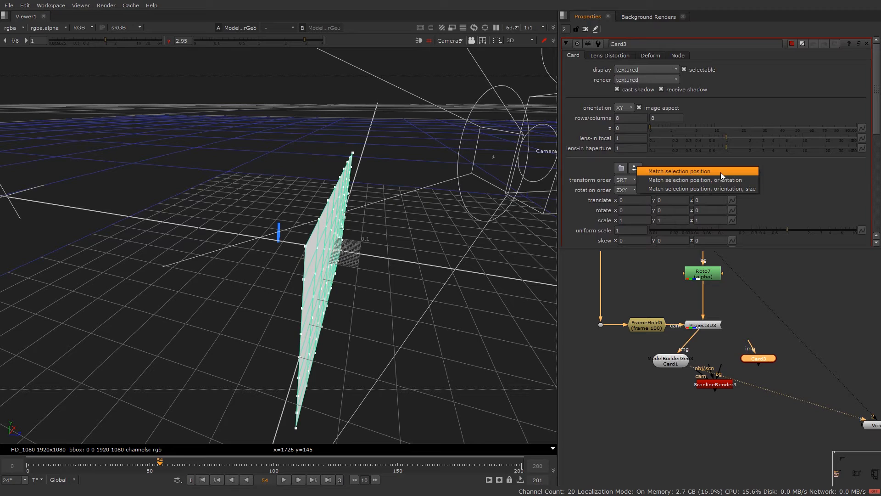
{"action": "left_click", "coordinate": [730, 190]}
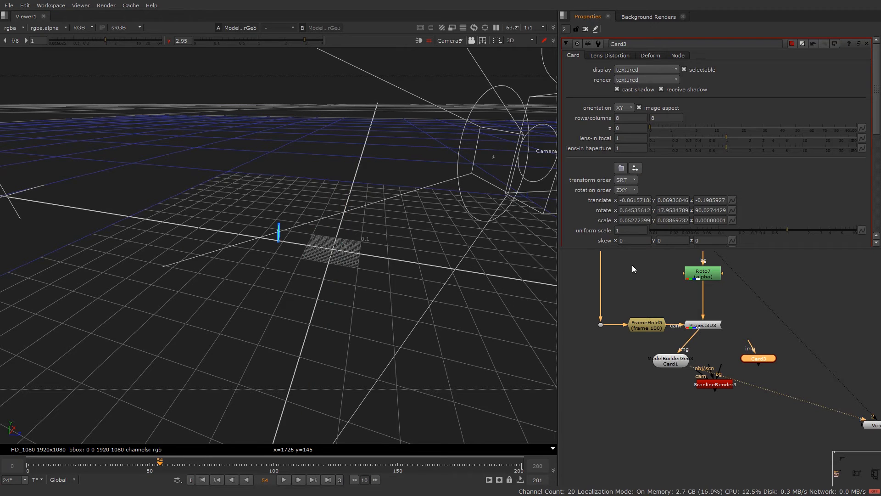
{"action": "left_click_drag", "start_coordinate": [473, 200], "coordinate": [322, 235]}
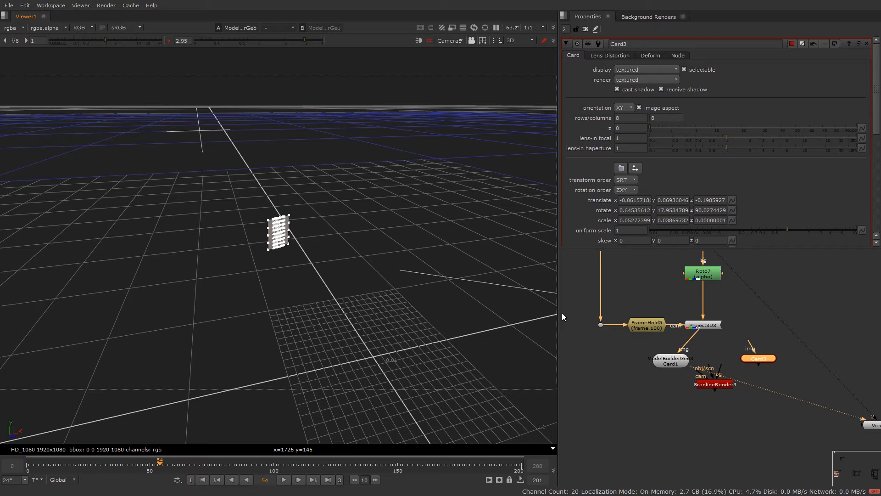
- Feed Project3D3 into Card3's image input and disable the old ModelBuilderGeo card
{"action": "left_click_drag", "start_coordinate": [753, 345], "coordinate": [707, 328]}
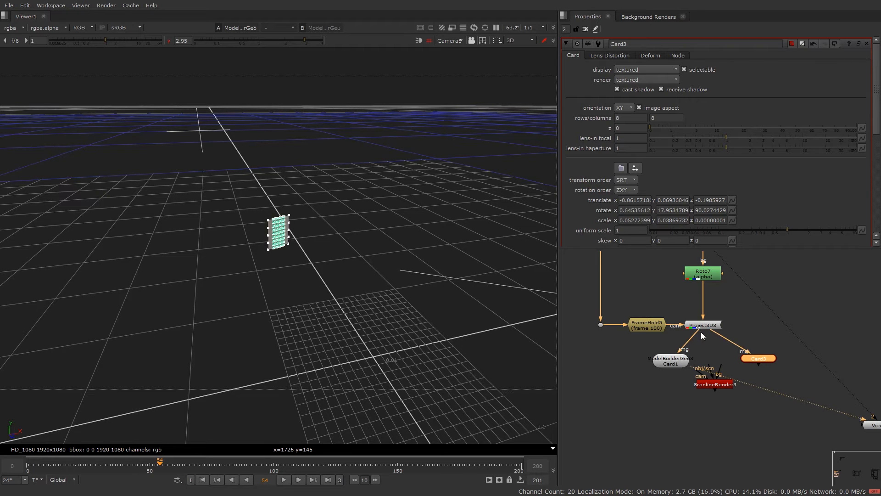
{"action": "key", "text": "d"}
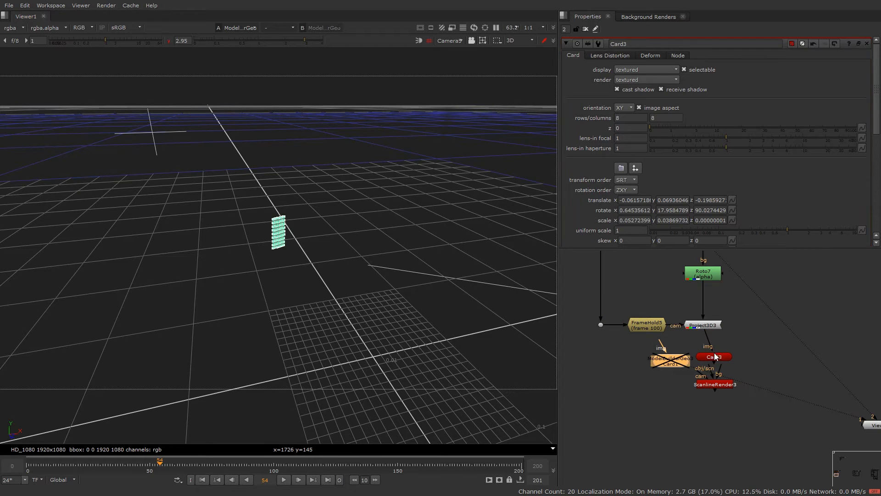
{"action": "left_click", "coordinate": [718, 356]}
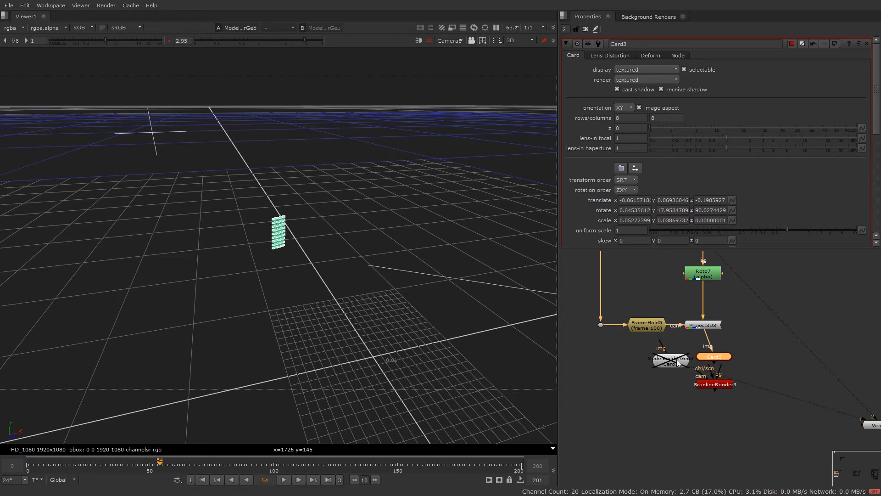
{"action": "left_click_drag", "start_coordinate": [715, 358], "coordinate": [702, 355]}
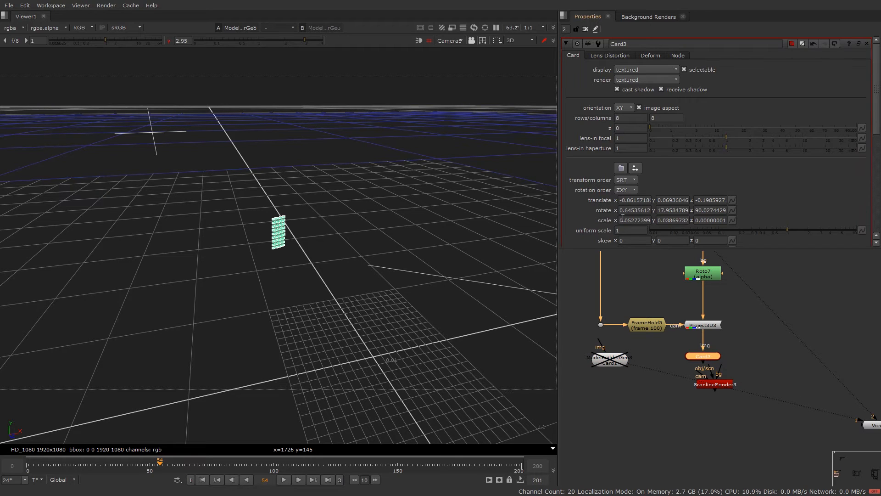
{"action": "scroll", "coordinate": [628, 220], "scroll_direction": "up", "scroll_amount": 2}
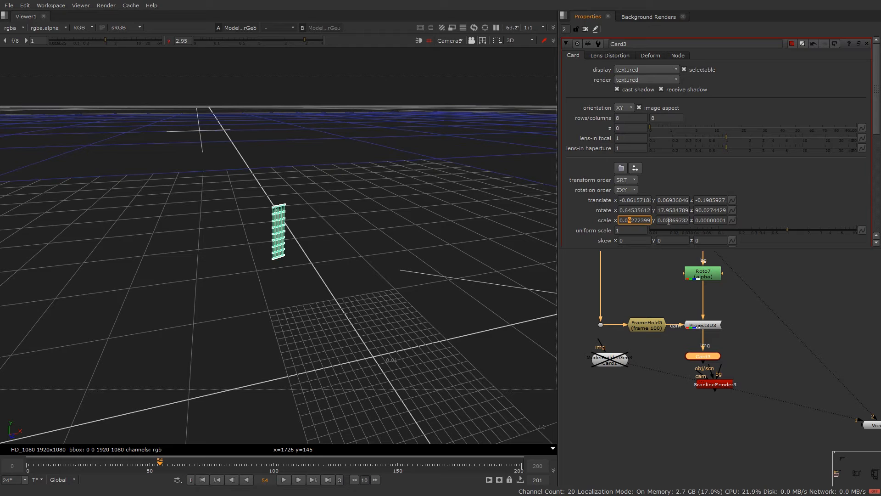
- Raise Card3's scale so it covers the projected patch
{"action": "left_click", "coordinate": [669, 221]}
{"action": "scroll", "coordinate": [665, 221], "scroll_direction": "up", "scroll_amount": 14}
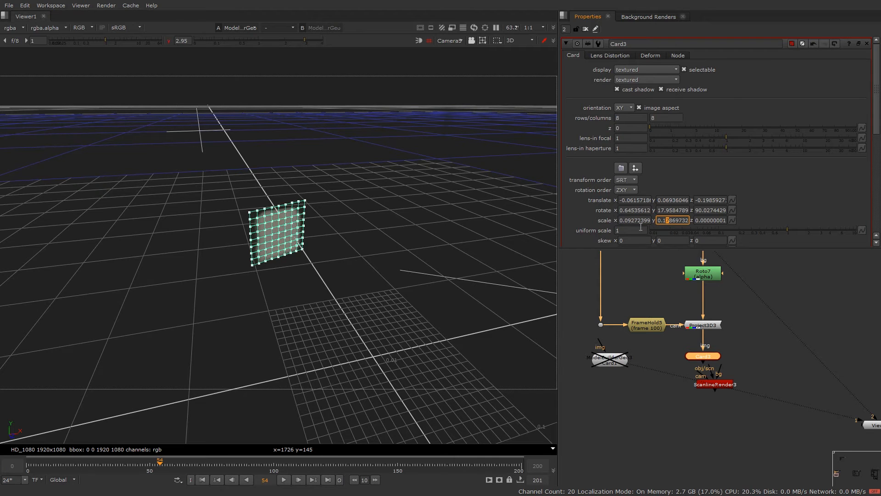
{"action": "left_click", "coordinate": [628, 220]}
{"action": "scroll", "coordinate": [628, 221], "scroll_direction": "up", "scroll_amount": 9}
{"action": "left_click", "coordinate": [662, 221]}
{"action": "scroll", "coordinate": [662, 220], "scroll_direction": "up", "scroll_amount": 2}
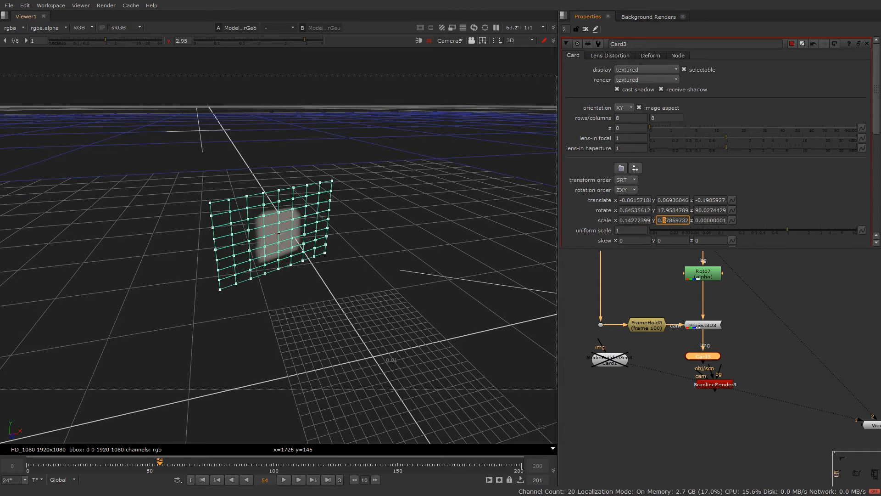
{"action": "left_click", "coordinate": [400, 233]}
{"action": "left_click_drag", "start_coordinate": [490, 193], "coordinate": [464, 186]}
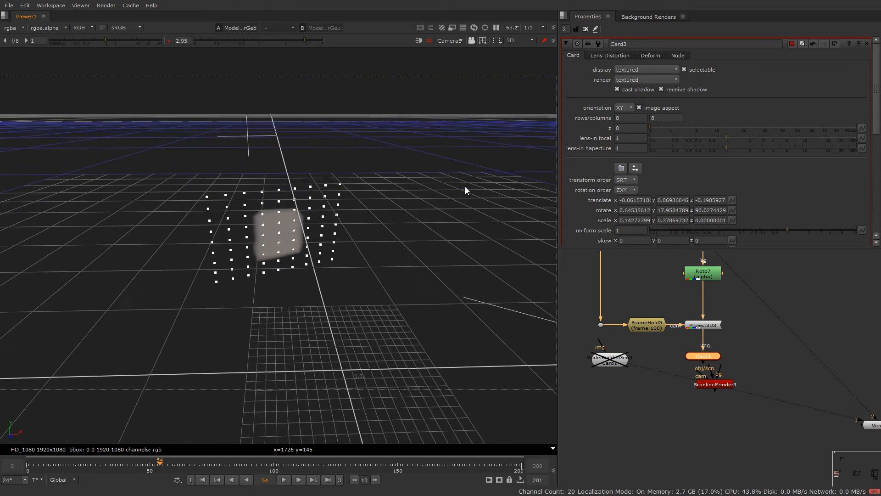
- Tidy the node graph and reroute the camera pipe into ScanlineRender3
{"action": "left_click_drag", "start_coordinate": [712, 385], "coordinate": [701, 402]}
{"action": "left_click_drag", "start_coordinate": [608, 358], "coordinate": [641, 356]}
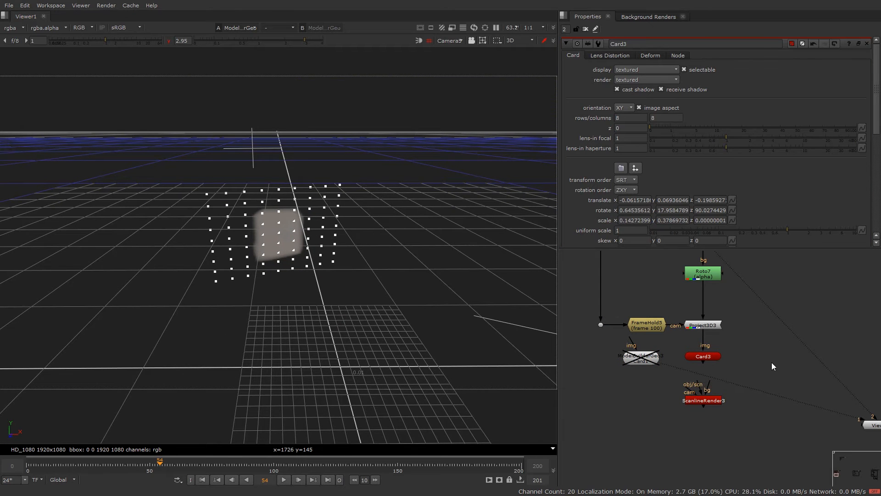
{"action": "left_click_drag", "start_coordinate": [694, 348], "coordinate": [702, 327]}
{"action": "left_click_drag", "start_coordinate": [594, 311], "coordinate": [646, 419]}
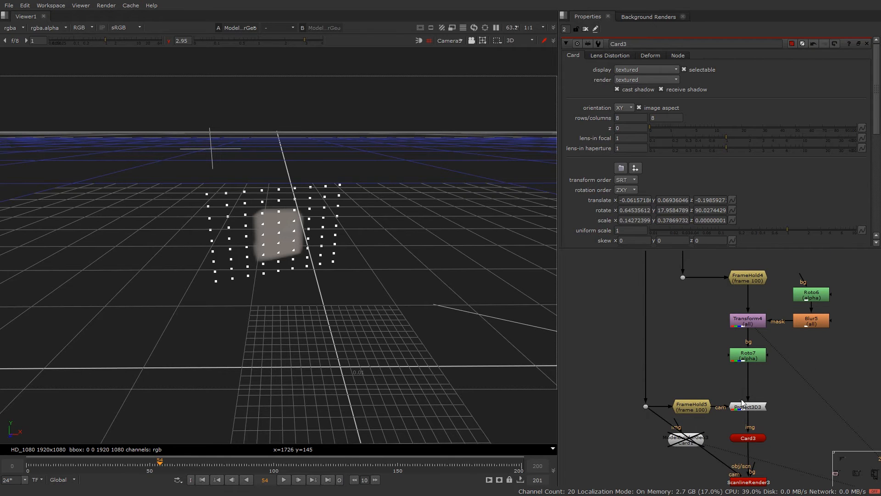
{"action": "left_click_drag", "start_coordinate": [741, 399], "coordinate": [714, 348]}
- Delete the disabled ModelBuilderGeo node and play ScanlineRender3's patch in the 2D viewer
{"action": "left_click", "coordinate": [664, 376]}
{"action": "left_click", "coordinate": [702, 334]}
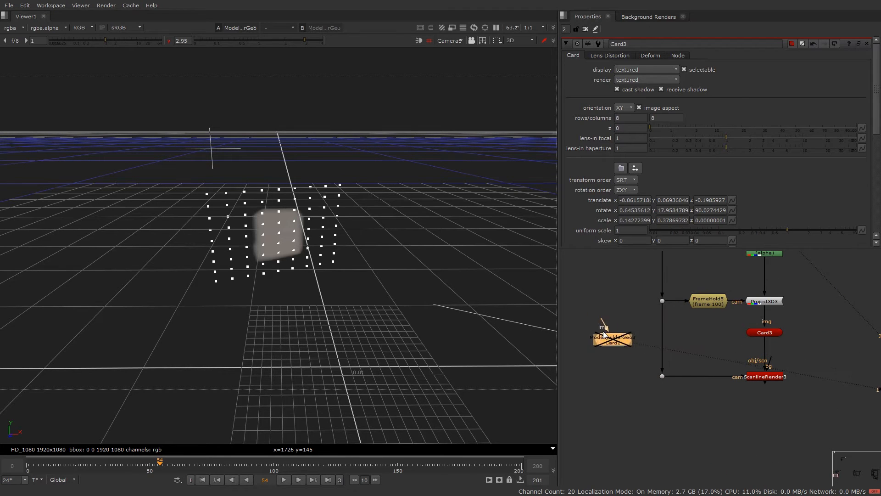
{"action": "key", "text": "Delete"}
{"action": "left_click_drag", "start_coordinate": [664, 377], "coordinate": [709, 414]}
{"action": "left_click", "coordinate": [703, 416]}
{"action": "key", "text": "1"}
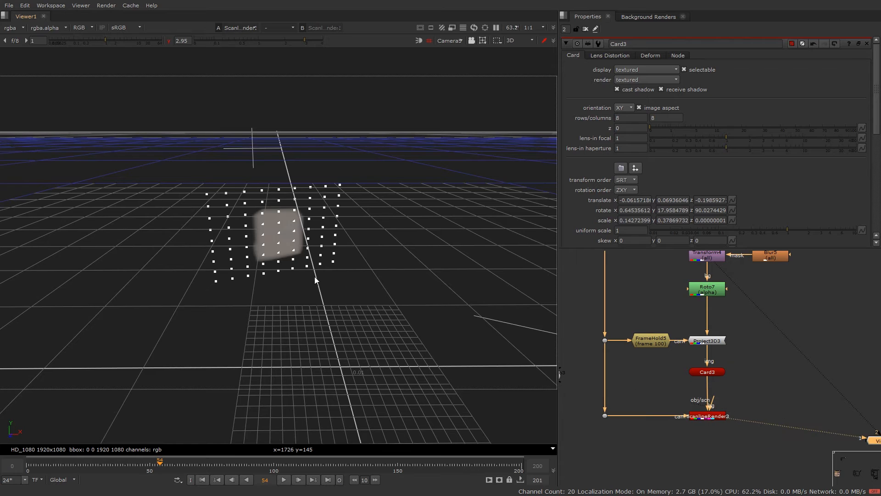
{"action": "key", "text": "Tab"}
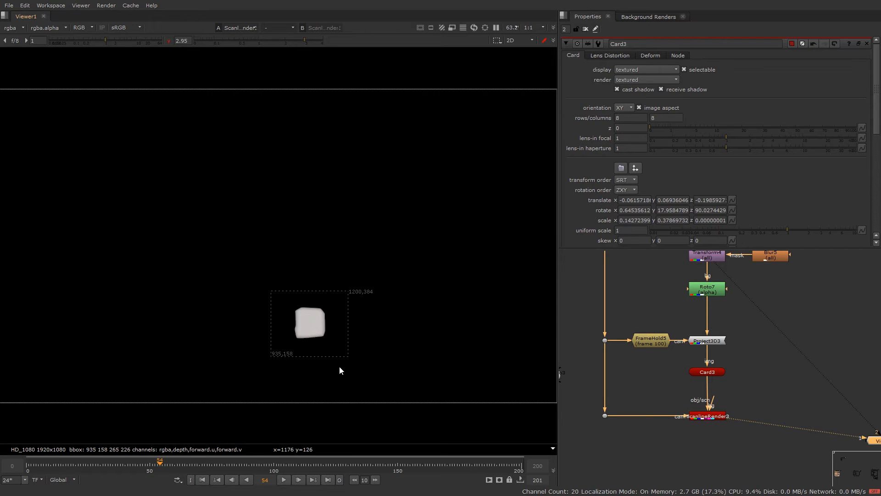
{"action": "left_click", "coordinate": [297, 479]}
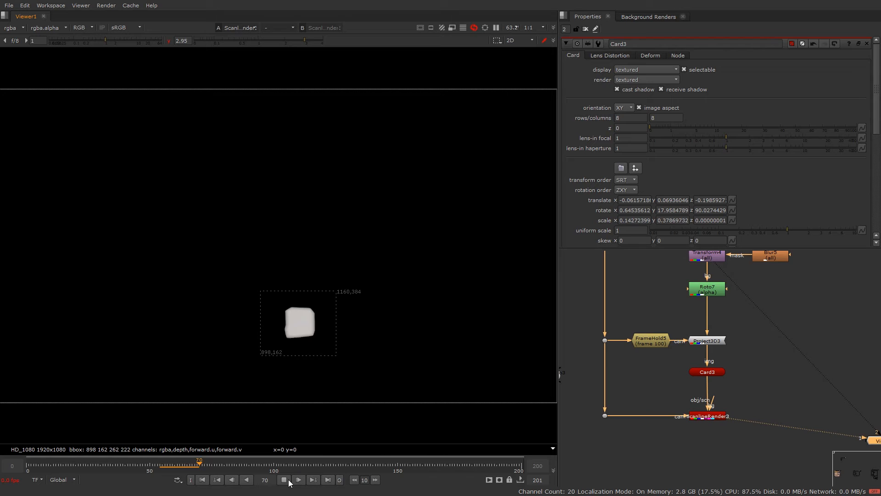
{"action": "scroll", "coordinate": [787, 348], "scroll_direction": "down", "scroll_amount": 3}
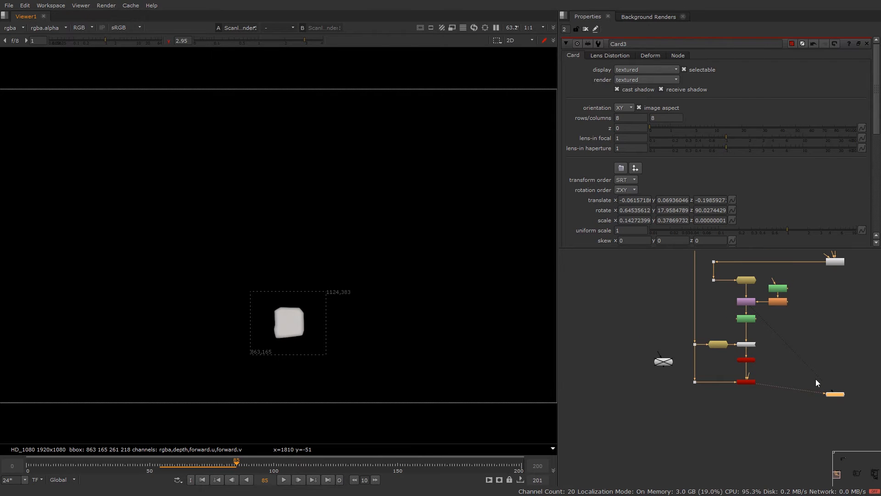
- Connect ScanlineRender3 into Merge3 over the Denoise2 plate and line Merge3 up below it
{"action": "double_click", "coordinate": [832, 393]}
{"action": "scroll", "coordinate": [812, 381], "scroll_direction": "up", "scroll_amount": 3}
{"action": "mouse_move", "coordinate": [811, 372]}
{"action": "left_mouse_down"}
{"action": "mouse_move", "coordinate": [720, 385]}
{"action": "mouse_move", "coordinate": [740, 256]}
{"action": "left_mouse_up"}
{"action": "scroll", "coordinate": [716, 420], "scroll_direction": "down", "scroll_amount": 2}
{"action": "left_click_drag", "start_coordinate": [716, 421], "coordinate": [744, 426]}
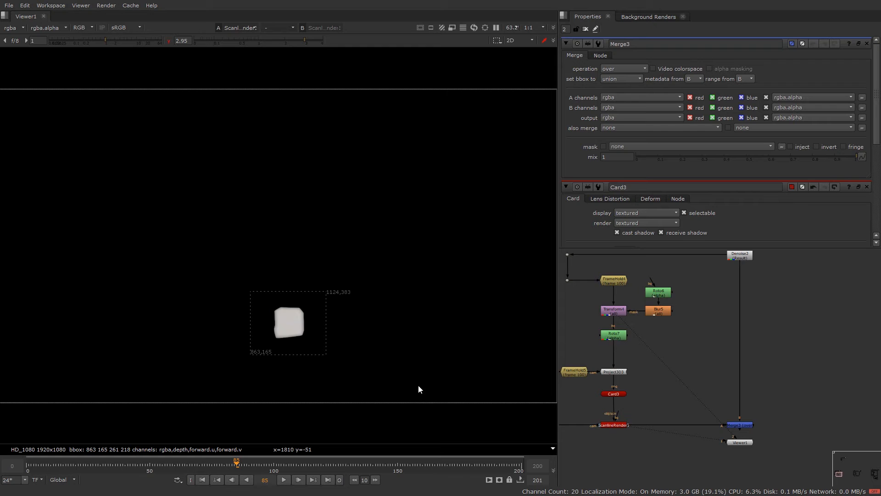
{"action": "left_click_drag", "start_coordinate": [747, 342], "coordinate": [767, 350], "text": "alt"}
{"action": "scroll", "coordinate": [762, 282], "scroll_direction": "up", "scroll_amount": 5}
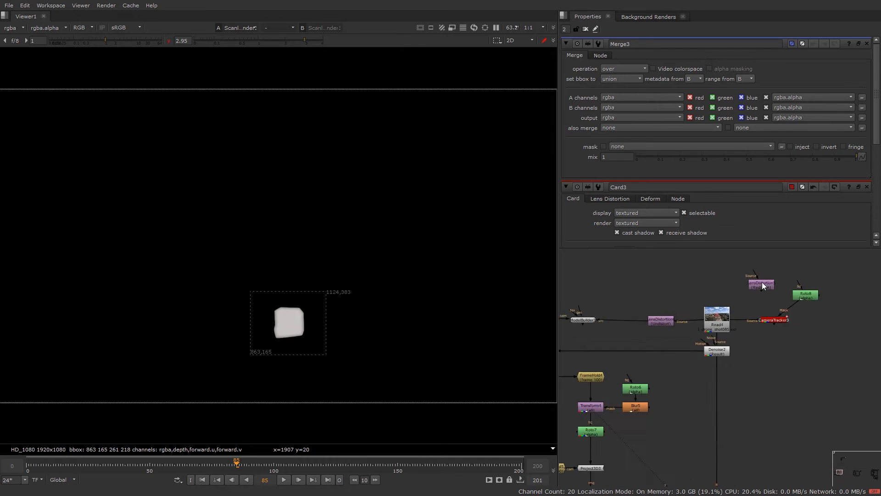
{"action": "scroll", "coordinate": [688, 330], "scroll_direction": "up", "scroll_amount": 5}
{"action": "scroll", "coordinate": [731, 334], "scroll_direction": "down", "scroll_amount": 5}
{"action": "left_click_drag", "start_coordinate": [591, 275], "coordinate": [696, 323]}
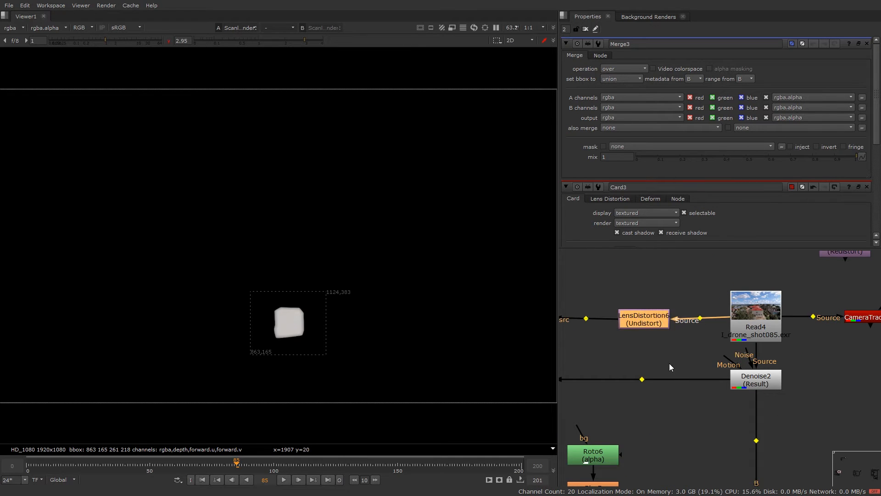
{"action": "scroll", "coordinate": [689, 344], "scroll_direction": "down", "scroll_amount": 5}
{"action": "scroll", "coordinate": [728, 306], "scroll_direction": "up", "scroll_amount": 5}
{"action": "scroll", "coordinate": [725, 396], "scroll_direction": "up", "scroll_amount": 3}
{"action": "scroll", "coordinate": [735, 376], "scroll_direction": "down", "scroll_amount": 3}
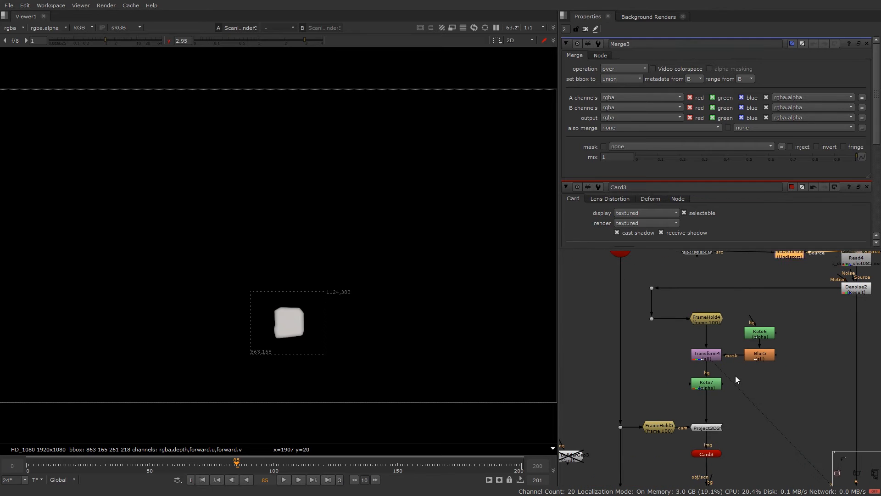
{"action": "scroll", "coordinate": [729, 403], "scroll_direction": "up", "scroll_amount": 2}
{"action": "left_click_drag", "start_coordinate": [729, 402], "coordinate": [707, 407]}
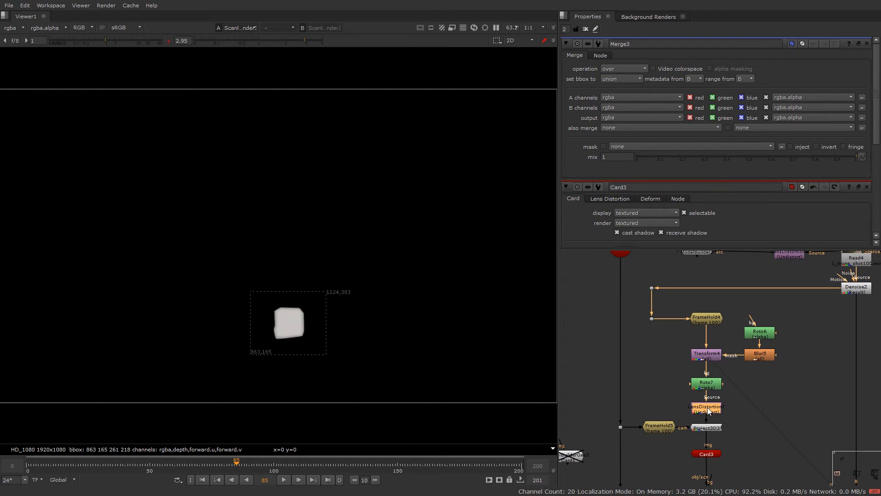
{"action": "scroll", "coordinate": [824, 284], "scroll_direction": "down", "scroll_amount": 2}
{"action": "scroll", "coordinate": [811, 267], "scroll_direction": "up", "scroll_amount": 6}
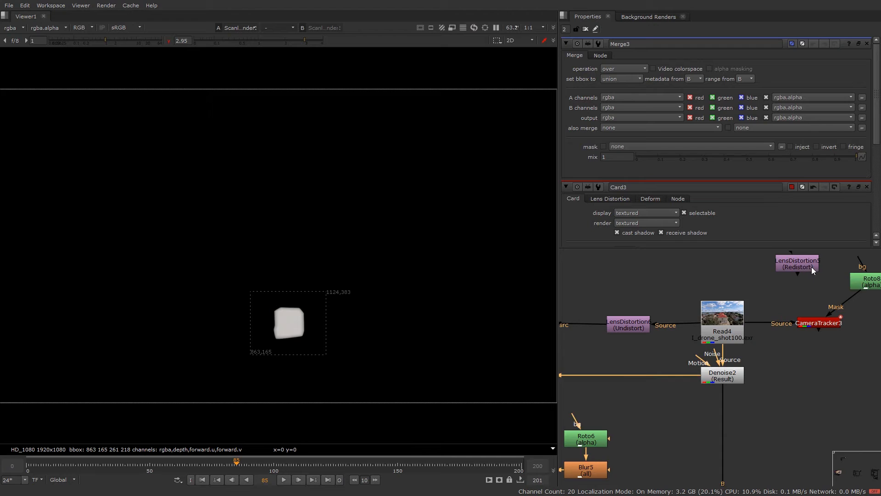
{"action": "mouse_move", "coordinate": [800, 292]}
{"action": "left_mouse_down"}
{"action": "mouse_move", "coordinate": [762, 278]}
{"action": "mouse_move", "coordinate": [706, 366]}
{"action": "mouse_move", "coordinate": [743, 380]}
{"action": "mouse_move", "coordinate": [689, 347]}
{"action": "left_mouse_up"}
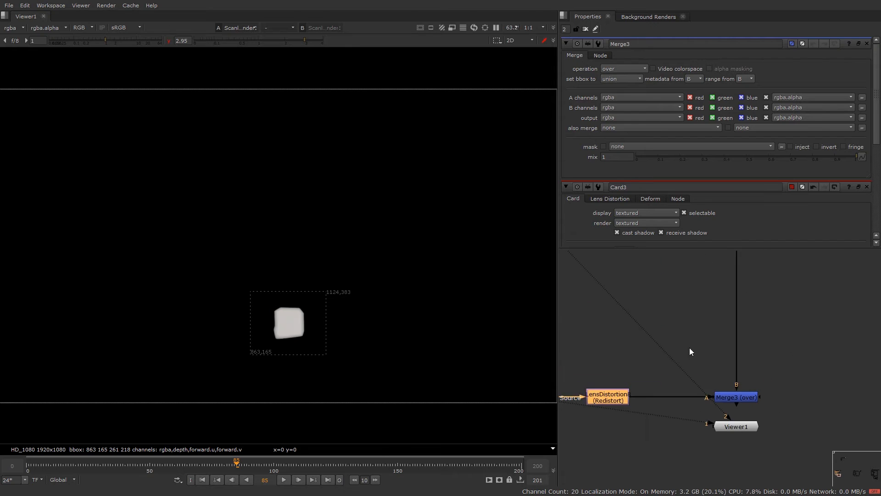
- View Merge3's composite zoomed on the building and check the patch at several frames
{"action": "left_click", "coordinate": [717, 407]}
{"action": "key", "text": "1"}
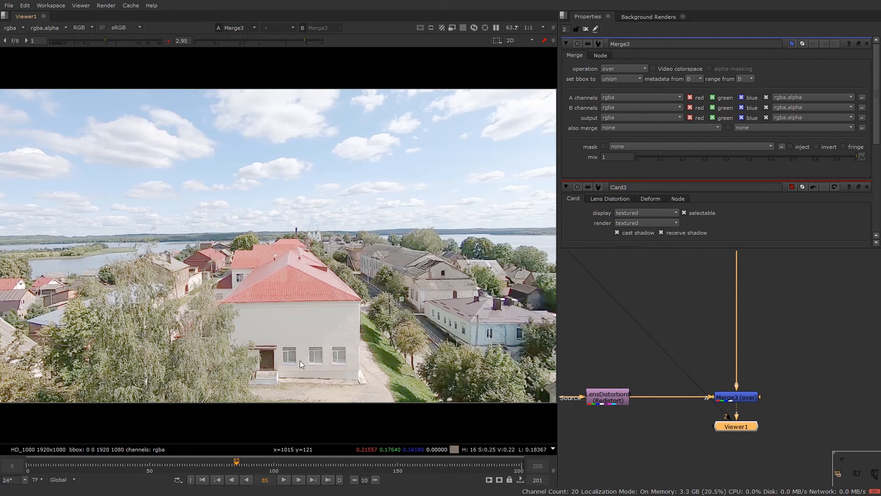
{"action": "scroll", "coordinate": [299, 360], "scroll_direction": "up", "scroll_amount": 3}
{"action": "left_click_drag", "start_coordinate": [310, 347], "coordinate": [364, 287]}
{"action": "scroll", "coordinate": [231, 138], "scroll_direction": "down", "scroll_amount": 2}
{"action": "scroll", "coordinate": [374, 287], "scroll_direction": "up", "scroll_amount": 4}
{"action": "left_click", "coordinate": [110, 464]}
{"action": "left_click", "coordinate": [65, 466]}
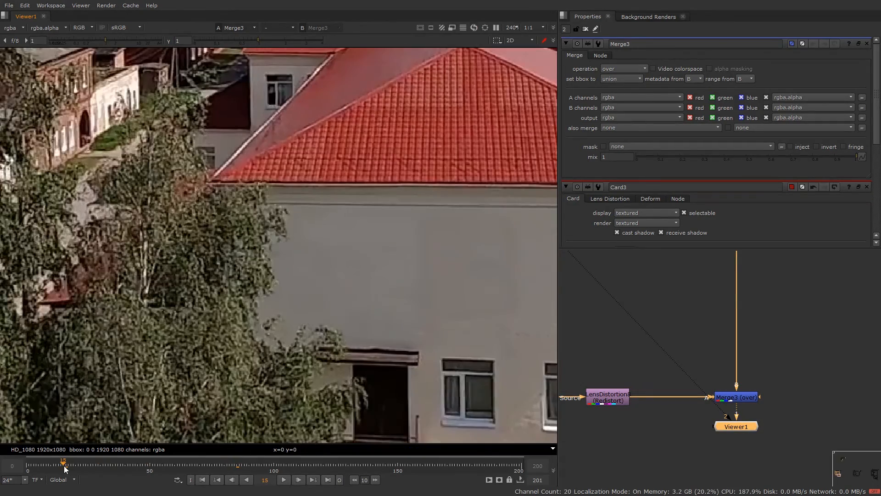
{"action": "scroll", "coordinate": [454, 252], "scroll_direction": "down", "scroll_amount": 2}
{"action": "scroll", "coordinate": [417, 301], "scroll_direction": "down", "scroll_amount": 2}
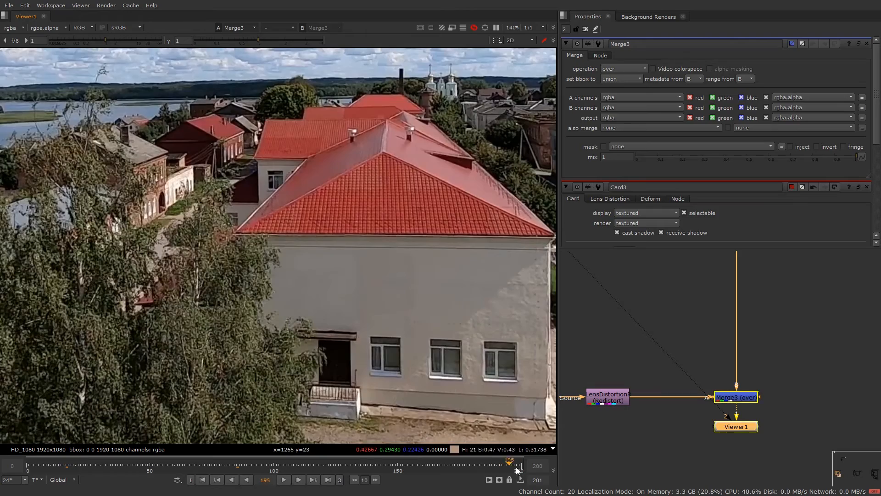
{"action": "left_click", "coordinate": [298, 465]}
{"action": "left_click", "coordinate": [293, 466]}
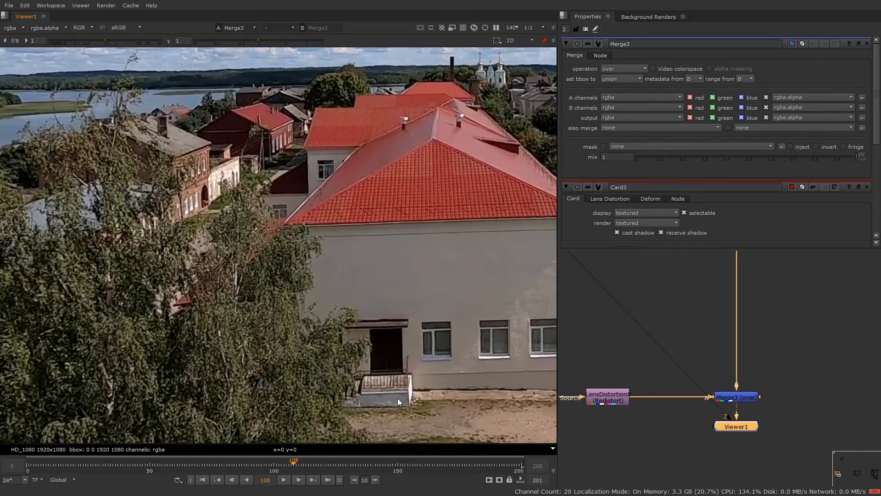
- Pan the node graph to bring the frame-held patch branch into view
{"action": "left_click_drag", "start_coordinate": [736, 344], "coordinate": [712, 343]}
{"action": "scroll", "coordinate": [469, 323], "scroll_direction": "down", "scroll_amount": 2}
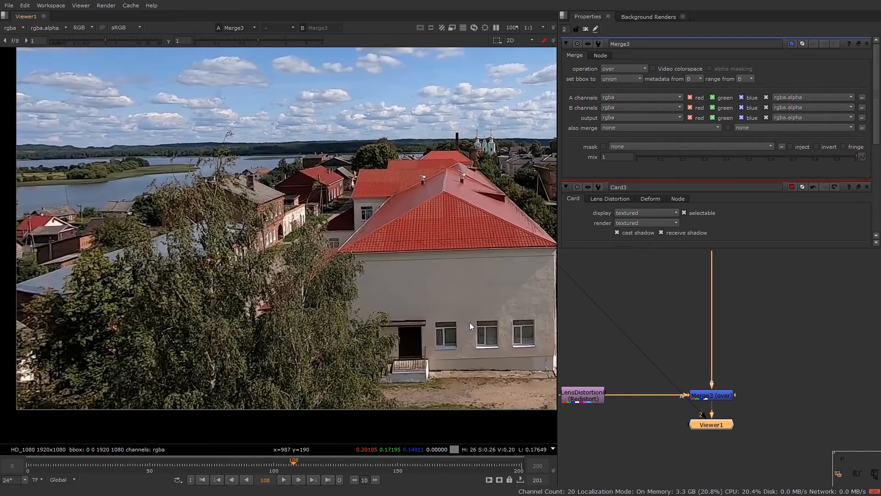
{"action": "scroll", "coordinate": [469, 323], "scroll_direction": "down", "scroll_amount": 2}
{"action": "left_click_drag", "start_coordinate": [738, 383], "coordinate": [690, 324]}
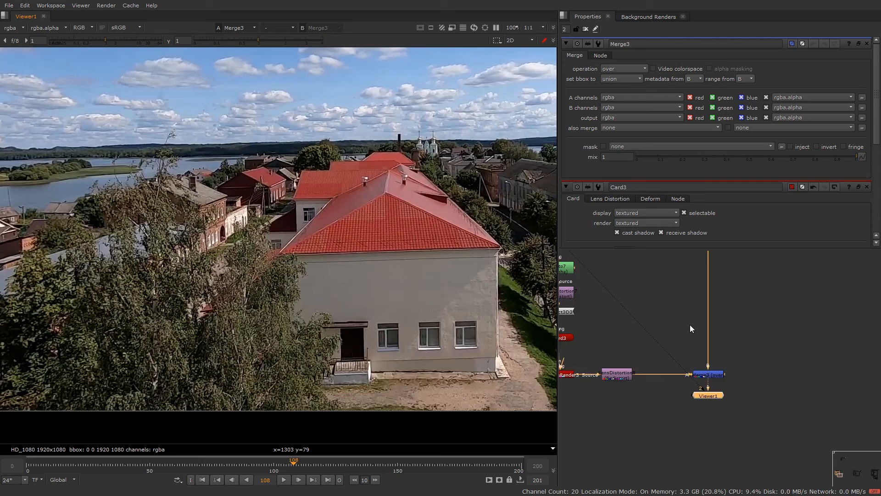
{"action": "scroll", "coordinate": [689, 324], "scroll_direction": "down", "scroll_amount": 3}
{"action": "left_click_drag", "start_coordinate": [780, 451], "coordinate": [734, 362]}
- Add a Grade after FrameHold4 and set a key on its whitepoint at frame 100
{"action": "key", "text": "g"}
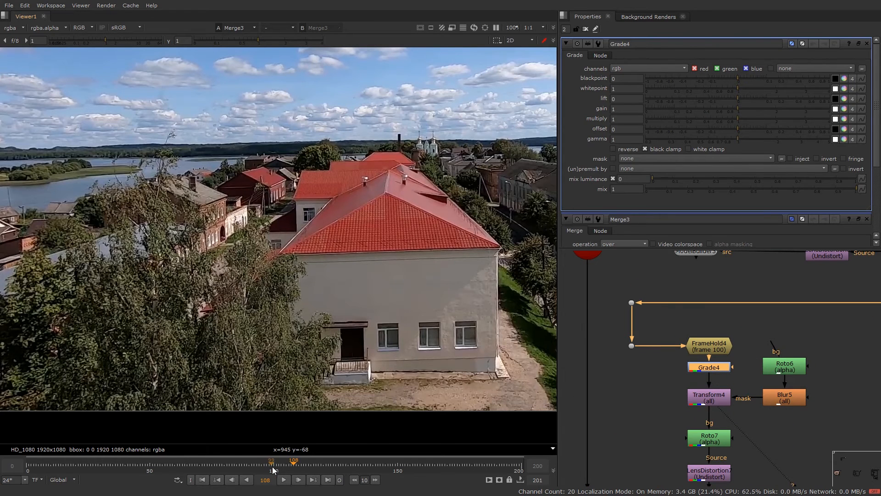
{"action": "left_click", "coordinate": [274, 465]}
{"action": "right_click", "coordinate": [862, 88]}
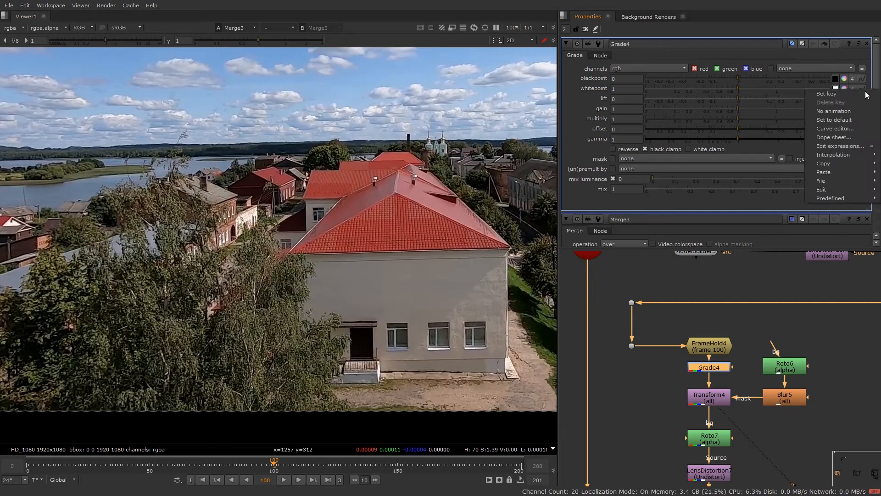
{"action": "left_click", "coordinate": [865, 95]}
{"action": "left_click", "coordinate": [26, 469]}
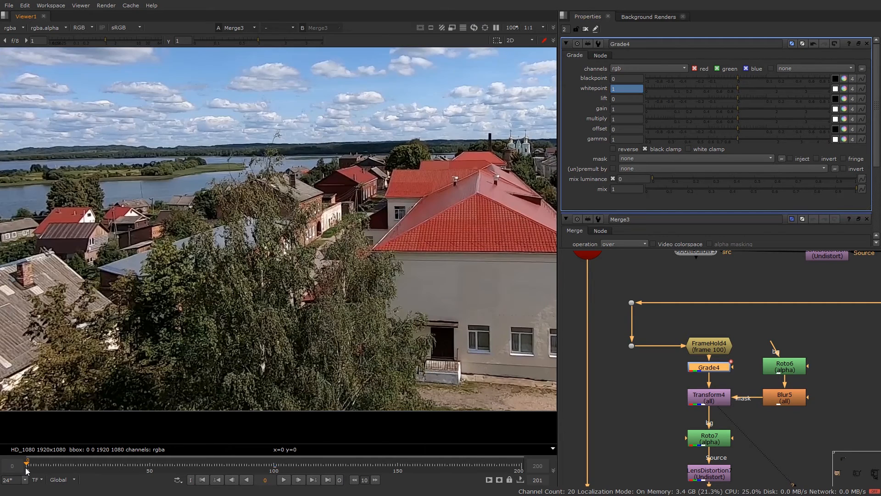
{"action": "scroll", "coordinate": [404, 308], "scroll_direction": "up", "scroll_amount": 3}
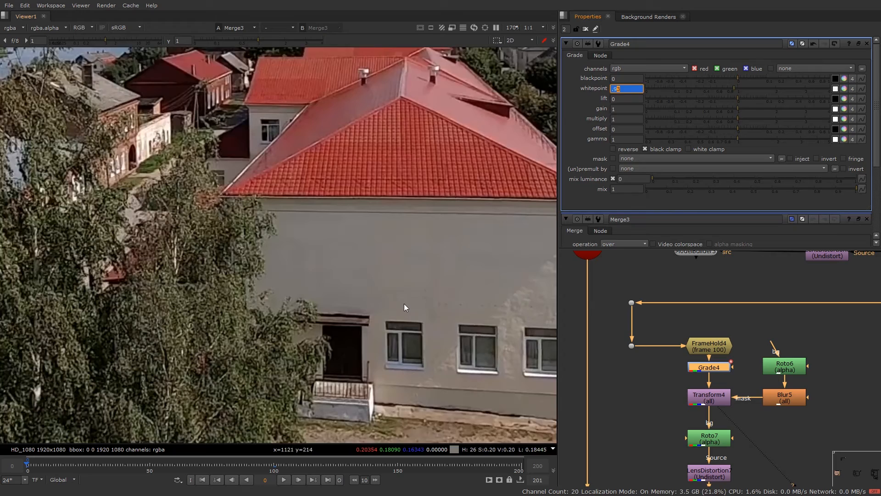
- Compare the patch to the wall at the first and last frames in the blue, red and green channels
{"action": "key", "text": "f"}
{"action": "key", "text": "b"}
{"action": "scroll", "coordinate": [348, 262], "scroll_direction": "up", "scroll_amount": 4}
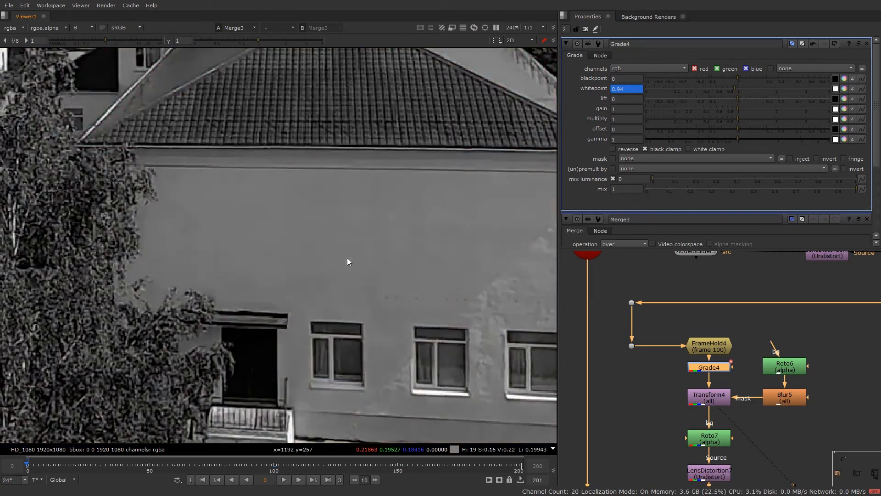
{"action": "key", "text": "b"}
{"action": "left_click", "coordinate": [520, 470]}
{"action": "scroll", "coordinate": [318, 212], "scroll_direction": "up", "scroll_amount": 3}
{"action": "key", "text": "r"}
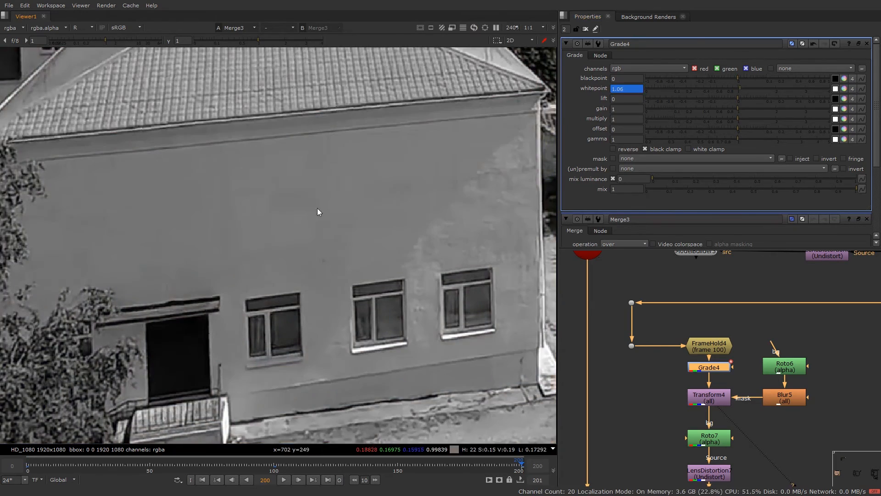
{"action": "key", "text": "g"}
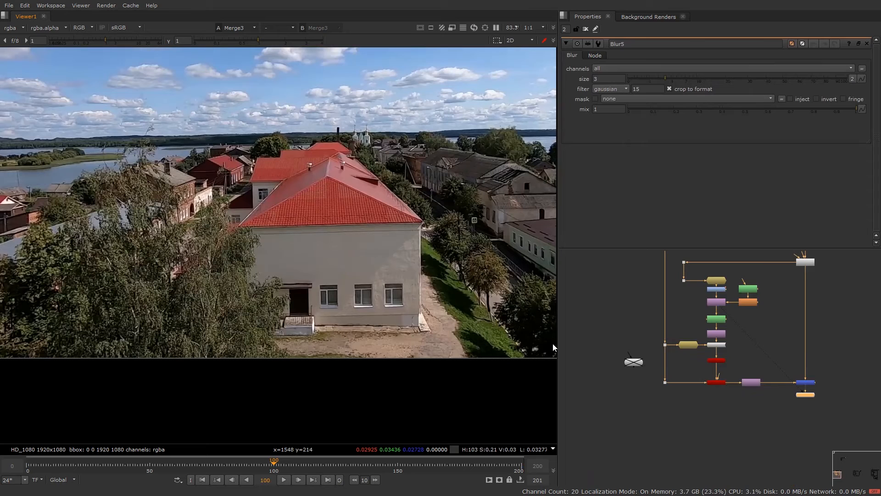
{"action": "scroll", "coordinate": [762, 374], "scroll_direction": "up", "scroll_amount": 3}
{"action": "scroll", "coordinate": [751, 349], "scroll_direction": "up", "scroll_amount": 3}
- Create a PostageStamp fed by the Read4 drone plate and park it down beside Merge3
{"action": "key", "text": "Tab"}
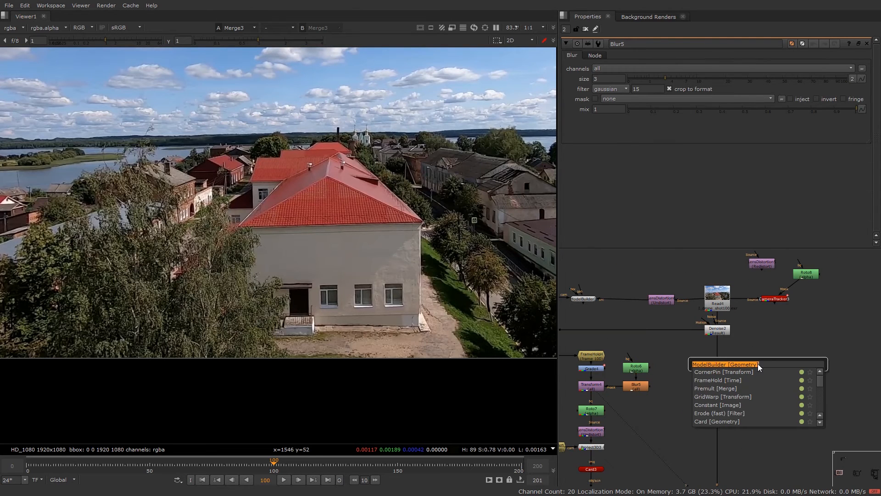
{"action": "type", "text": "post"}
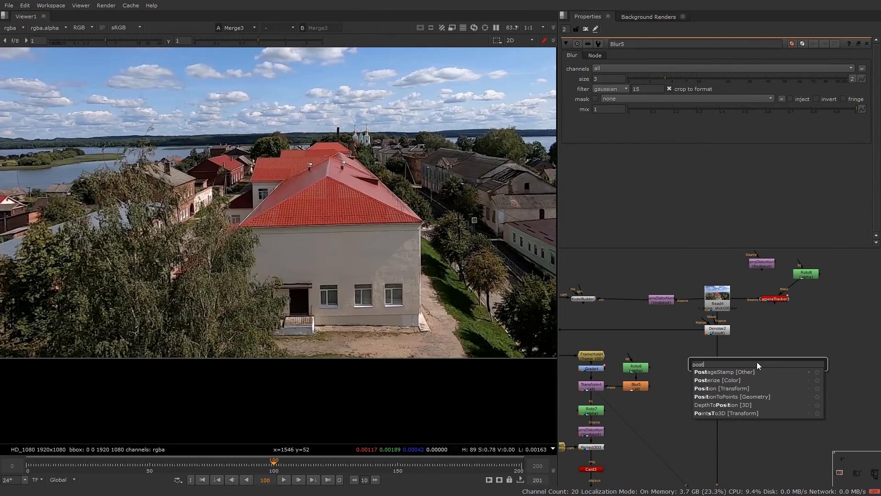
{"action": "key", "text": "Return"}
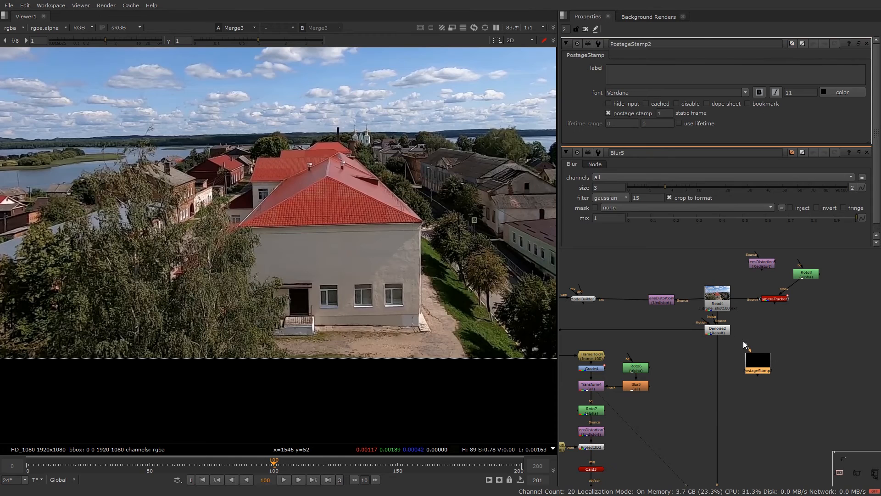
{"action": "left_click_drag", "start_coordinate": [745, 344], "coordinate": [730, 305]}
{"action": "scroll", "coordinate": [764, 357], "scroll_direction": "down", "scroll_amount": 4}
{"action": "scroll", "coordinate": [769, 363], "scroll_direction": "down", "scroll_amount": 3}
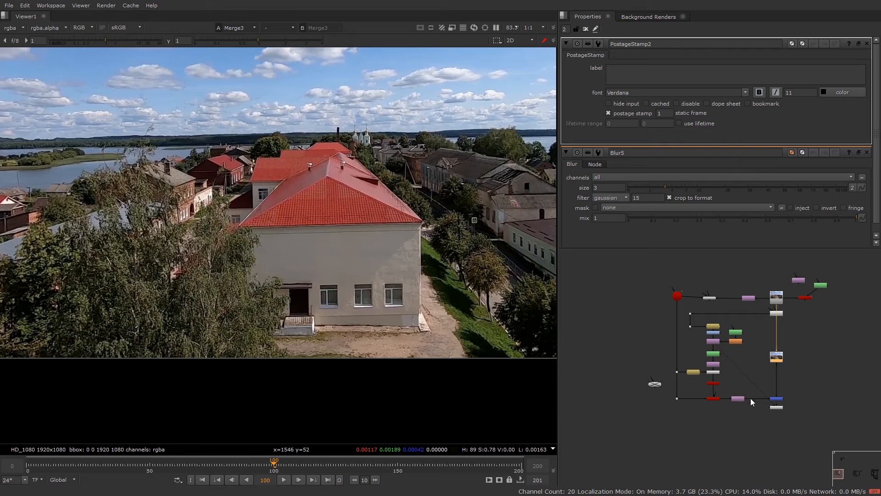
{"action": "left_click_drag", "start_coordinate": [775, 356], "coordinate": [740, 432]}
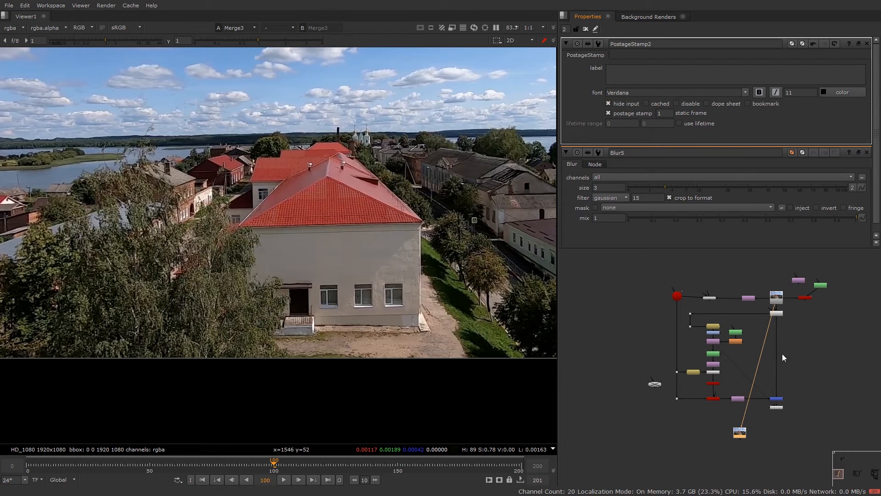
{"action": "scroll", "coordinate": [781, 356], "scroll_direction": "up", "scroll_amount": 5}
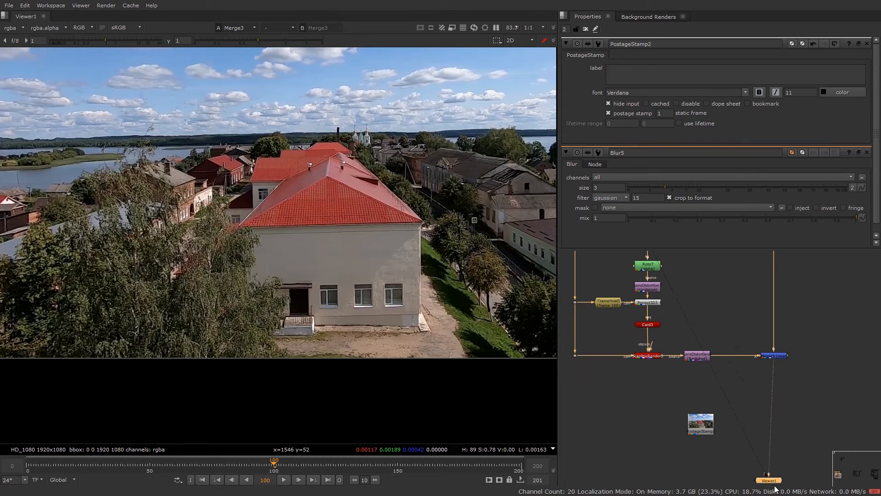
{"action": "left_click_drag", "start_coordinate": [775, 483], "coordinate": [783, 454]}
- Add F_ReGrain under Merge3 with its Grain input taking the plate from PostageStamp2
{"action": "key", "text": "Tab"}
{"action": "type", "text": "f"}
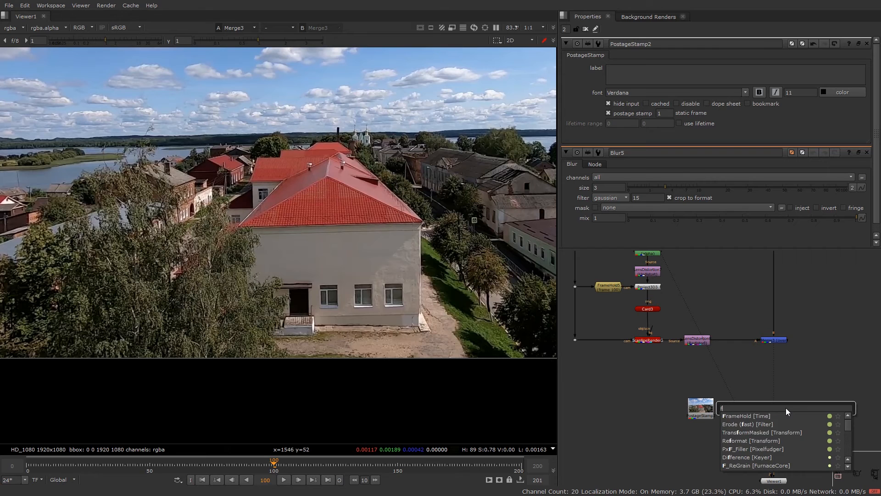
{"action": "type", "text": " reg"}
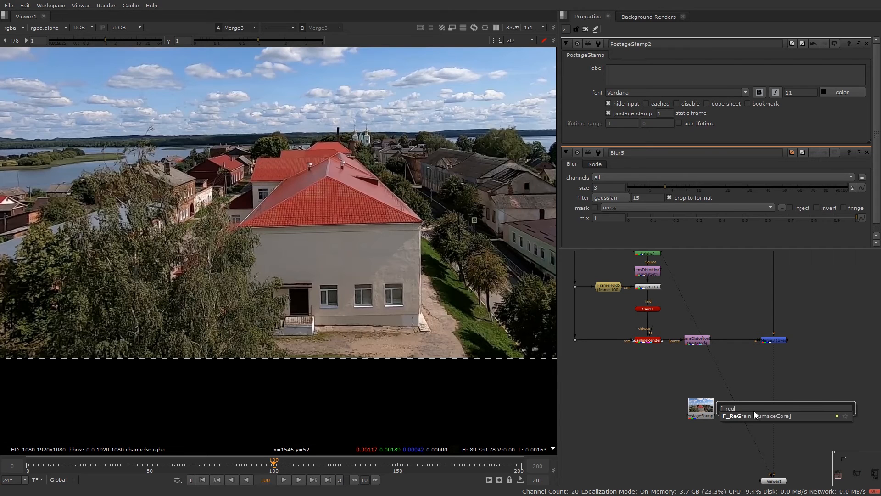
{"action": "left_click", "coordinate": [754, 416]}
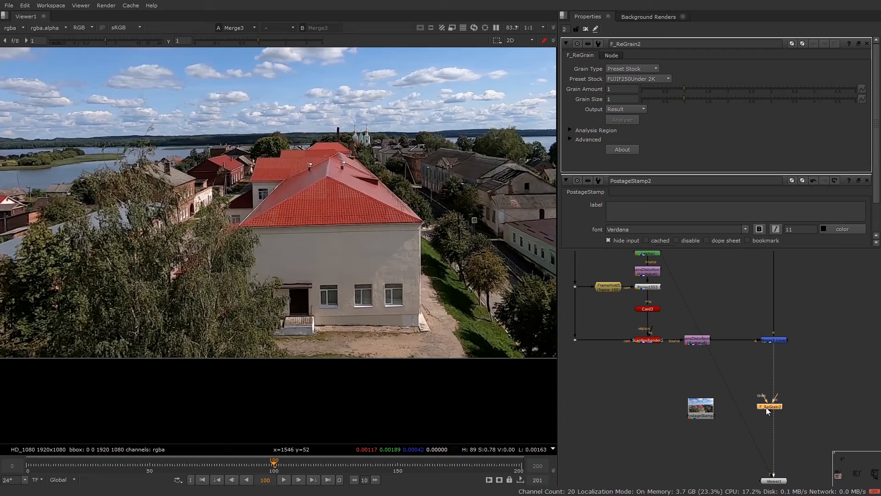
{"action": "left_click_drag", "start_coordinate": [763, 398], "coordinate": [702, 407]}
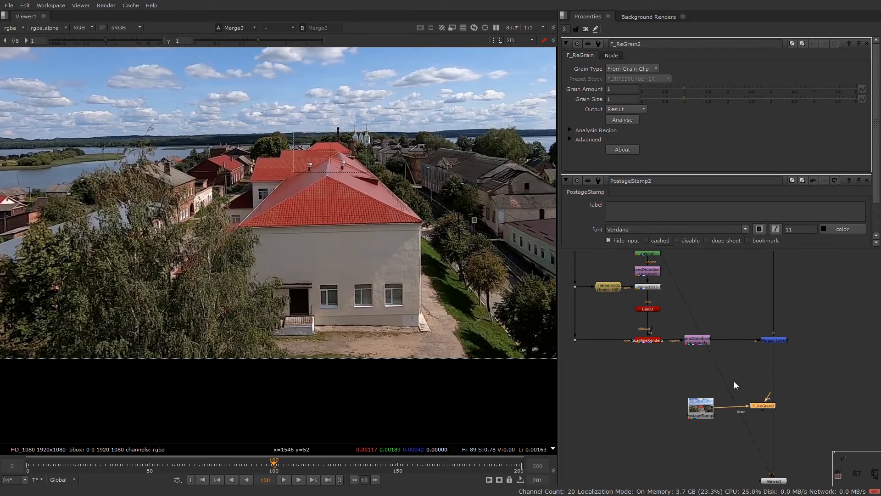
- Insert a FrameHold on the grain pipe and hold it at first frame 100
{"action": "key", "text": "Tab"}
{"action": "type", "text": "frame"}
{"action": "key", "text": "Return"}
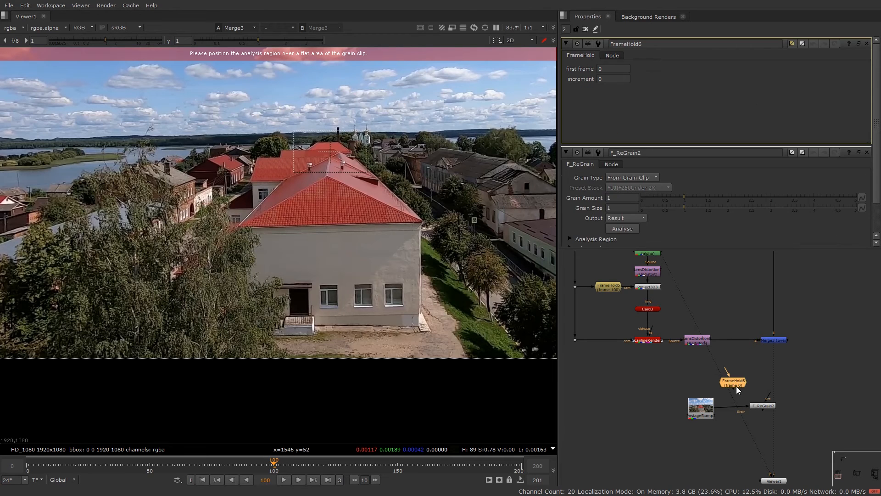
{"action": "mouse_move", "coordinate": [734, 382]}
{"action": "left_mouse_down"}
{"action": "mouse_move", "coordinate": [741, 410]}
{"action": "mouse_move", "coordinate": [727, 398]}
{"action": "left_mouse_up"}
{"action": "key", "text": "1"}
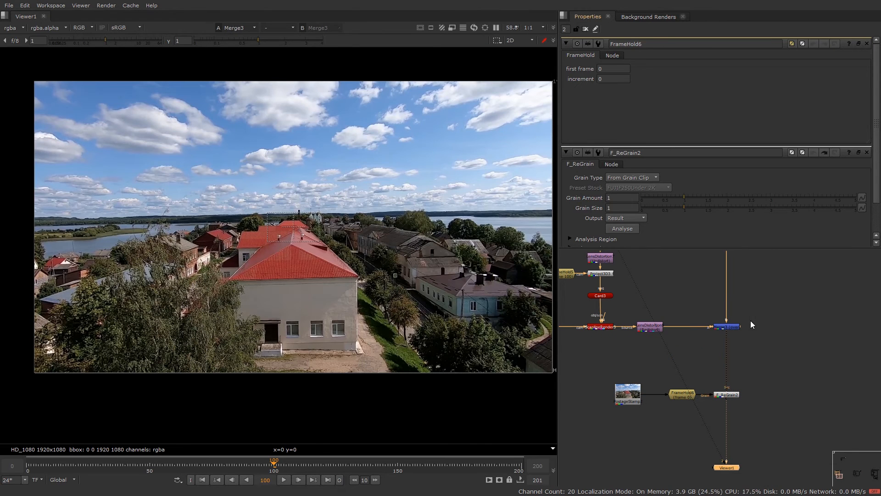
{"action": "left_click", "coordinate": [755, 381]}
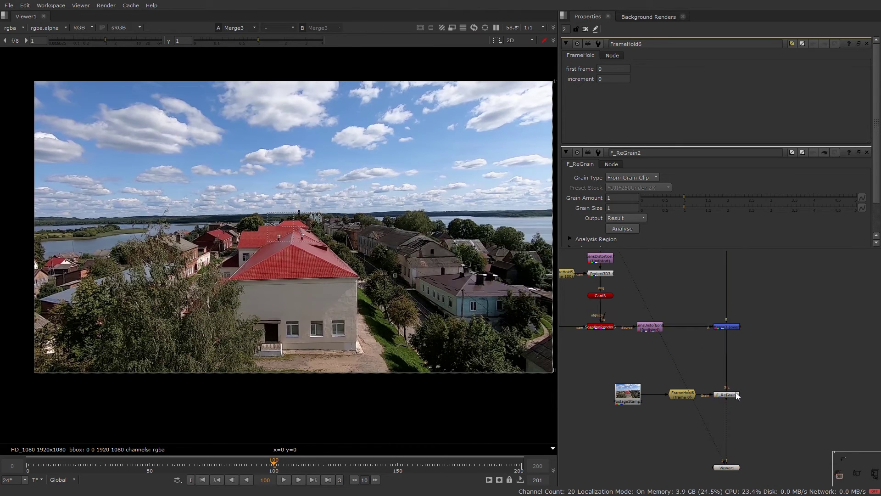
{"action": "double_click", "coordinate": [682, 396]}
{"action": "type", "text": "100"}
{"action": "key", "text": "Return"}
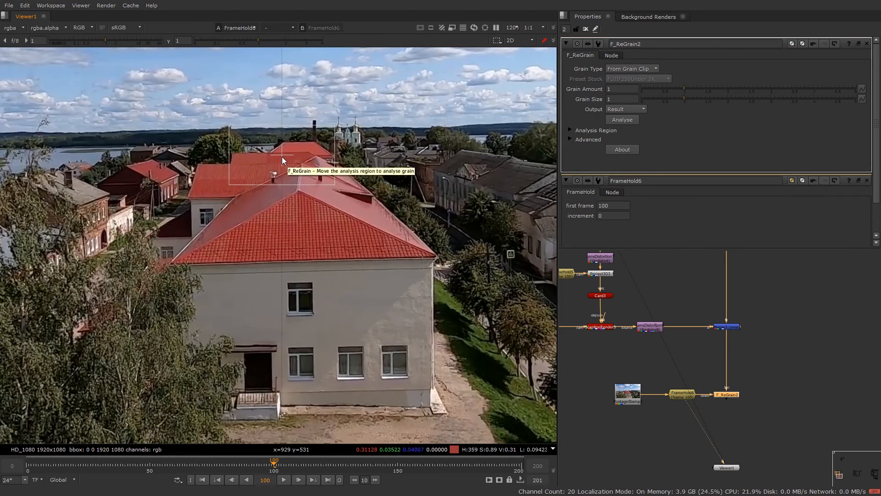
{"action": "scroll", "coordinate": [282, 159], "scroll_direction": "up", "scroll_amount": 5}
- Move the grain analysis box onto the door and view F_ReGrain2's regrained output
{"action": "left_click_drag", "start_coordinate": [273, 316], "coordinate": [298, 298]}
{"action": "key", "text": "r"}
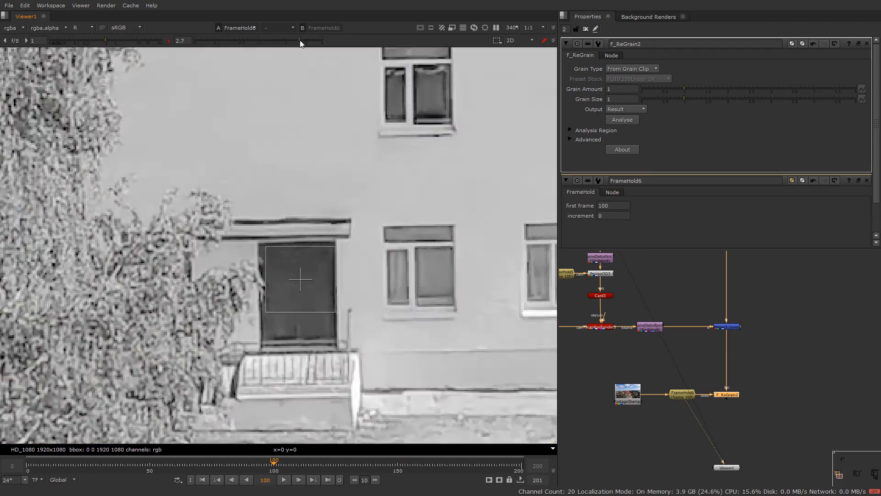
{"action": "key", "text": "r"}
{"action": "scroll", "coordinate": [435, 254], "scroll_direction": "down", "scroll_amount": 5}
{"action": "scroll", "coordinate": [473, 274], "scroll_direction": "down", "scroll_amount": 3}
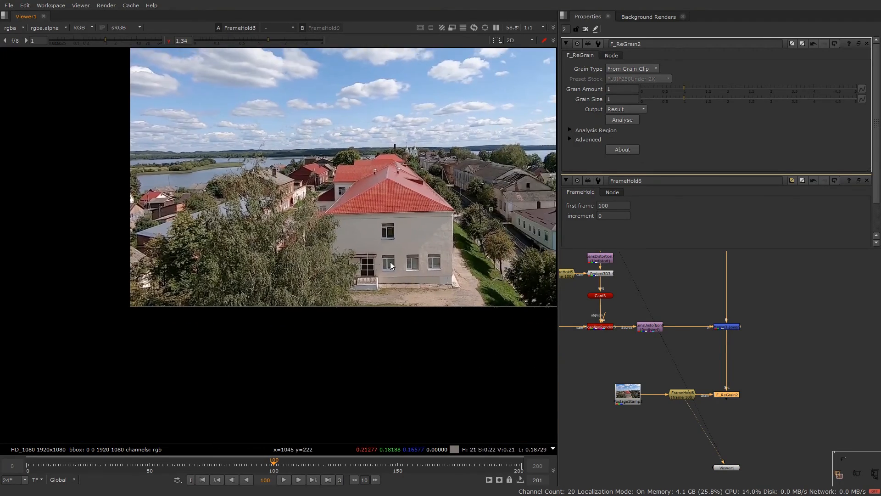
{"action": "scroll", "coordinate": [390, 262], "scroll_direction": "up", "scroll_amount": 2}
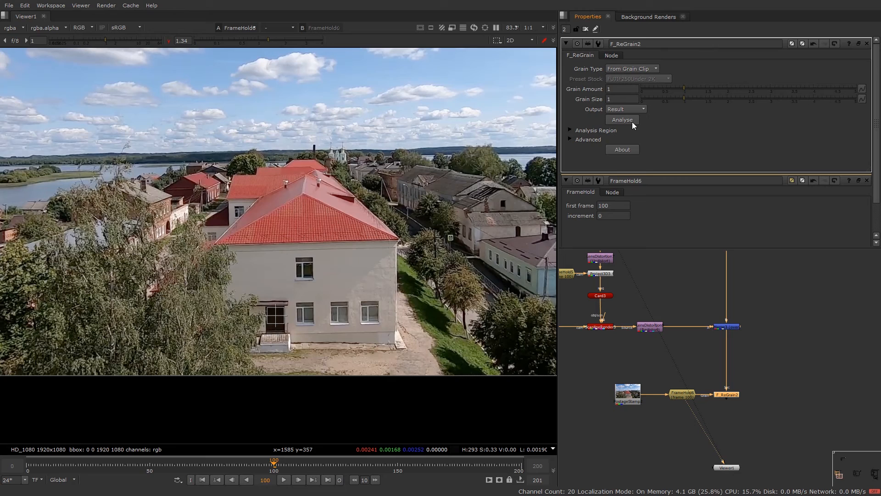
{"action": "left_click", "coordinate": [729, 394]}
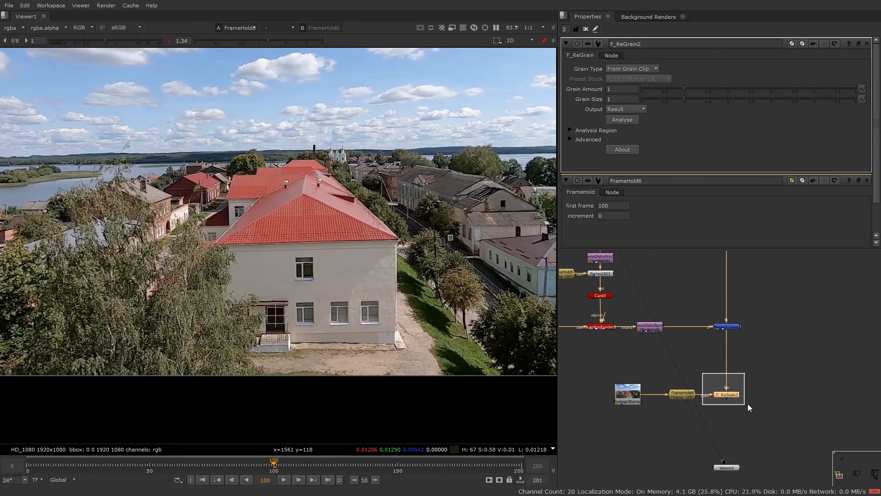
{"action": "key", "text": "1"}
{"action": "scroll", "coordinate": [305, 319], "scroll_direction": "up", "scroll_amount": 3}
{"action": "scroll", "coordinate": [313, 320], "scroll_direction": "up", "scroll_amount": 2}
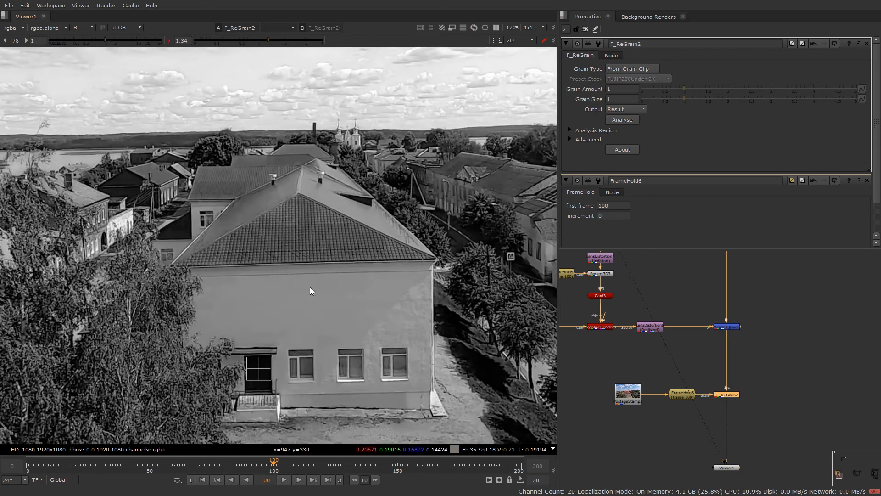
{"action": "scroll", "coordinate": [339, 219], "scroll_direction": "down", "scroll_amount": 1}
- Create a KeyMix with A from F_ReGrain2 and B from PostageStamp2 routed through a Dot
{"action": "key", "text": "Tab"}
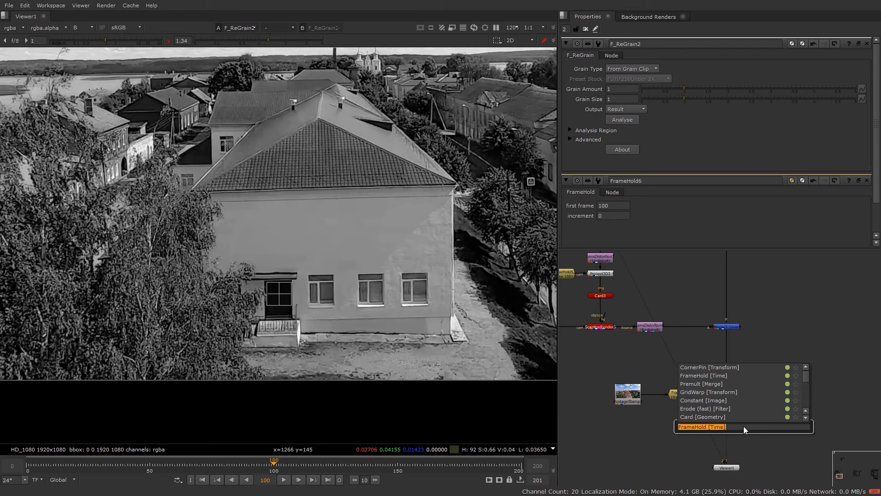
{"action": "type", "text": "keymix"}
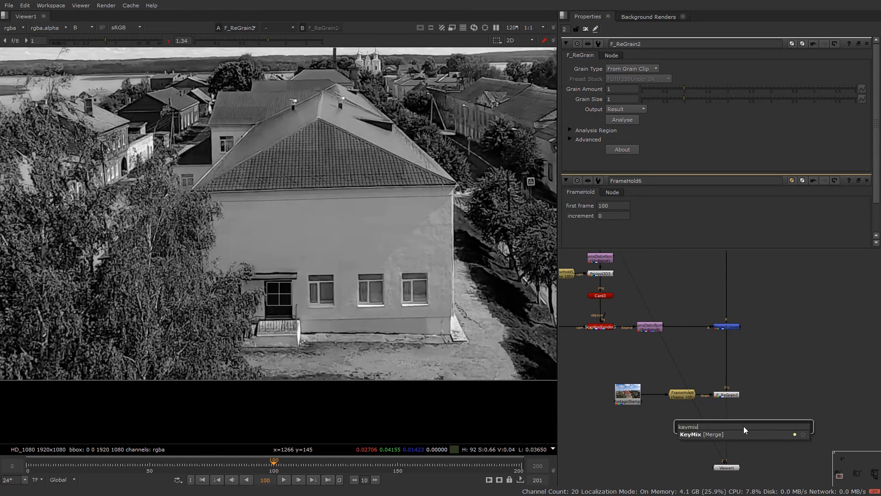
{"action": "left_click", "coordinate": [740, 435]}
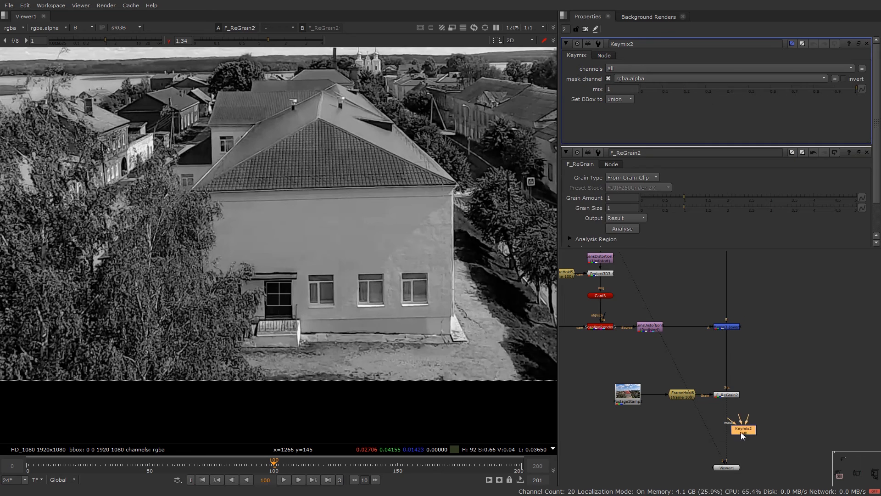
{"action": "left_click", "coordinate": [742, 412]}
{"action": "scroll", "coordinate": [741, 413], "scroll_direction": "up", "scroll_amount": 2}
{"action": "left_click_drag", "start_coordinate": [737, 417], "coordinate": [722, 385]}
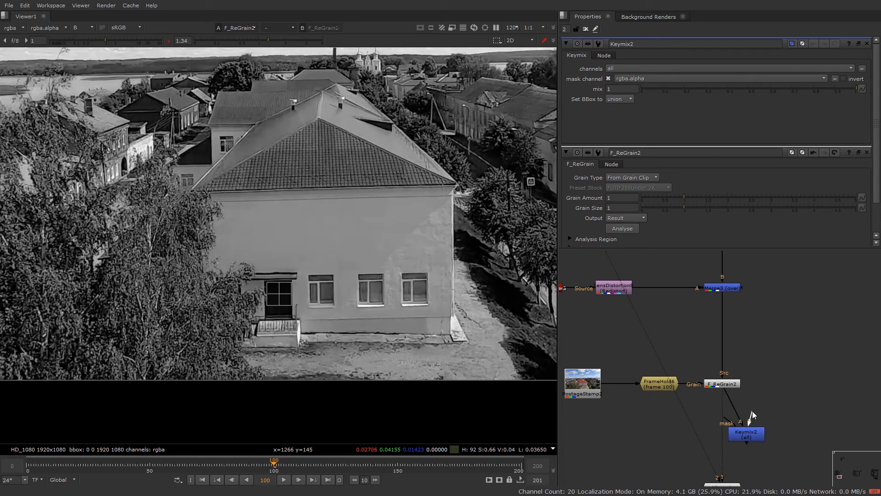
{"action": "left_click_drag", "start_coordinate": [752, 413], "coordinate": [582, 382]}
{"action": "left_click_drag", "start_coordinate": [664, 410], "coordinate": [582, 434]}
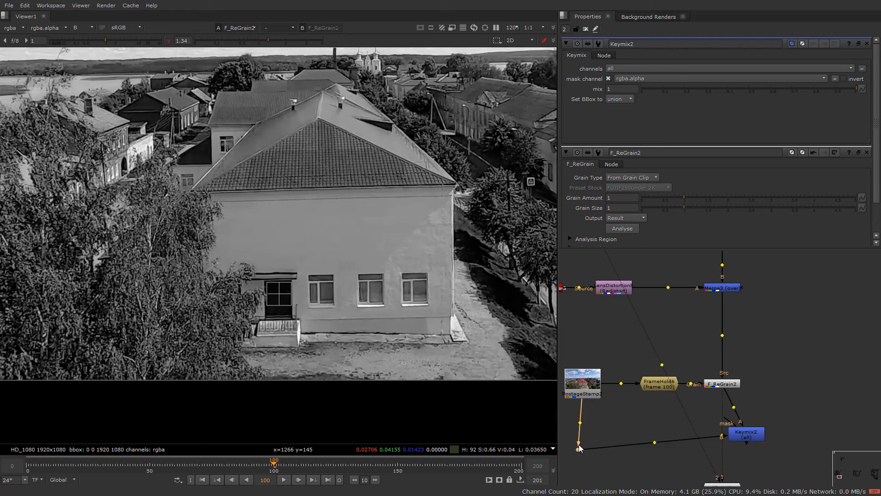
- Wire the KeyMix mask to the LensDistortion patch, routed down the left side via Dots
{"action": "left_click", "coordinate": [746, 433]}
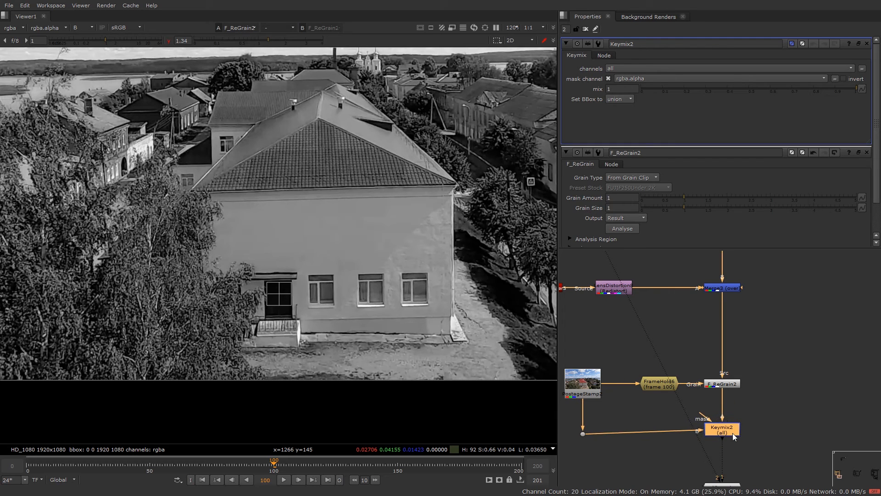
{"action": "mouse_move", "coordinate": [730, 437]}
{"action": "left_mouse_down", "text": "alt"}
{"action": "mouse_move", "coordinate": [772, 405]}
{"action": "mouse_move", "coordinate": [668, 281]}
{"action": "mouse_move", "coordinate": [663, 258]}
{"action": "left_mouse_up", "text": "alt"}
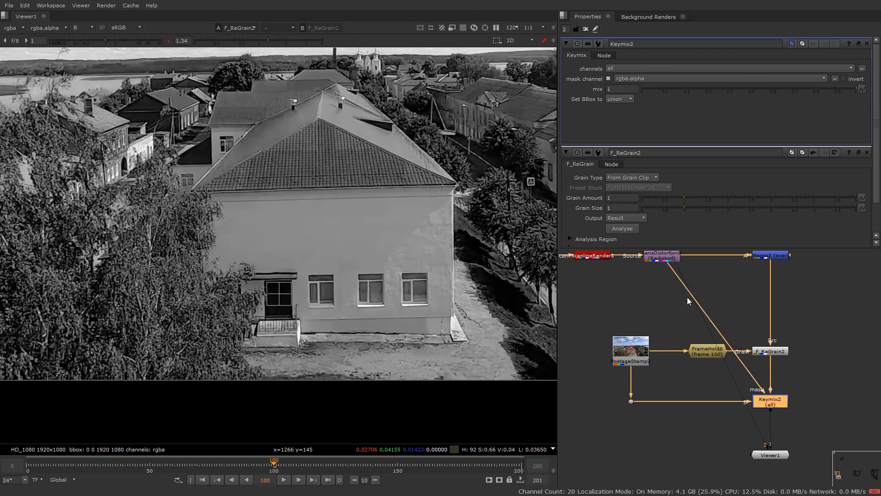
{"action": "mouse_move", "coordinate": [719, 331]}
{"action": "left_mouse_down", "text": "ctrl"}
{"action": "mouse_move", "coordinate": [669, 292]}
{"action": "mouse_move", "coordinate": [566, 292]}
{"action": "left_mouse_up", "text": "ctrl"}
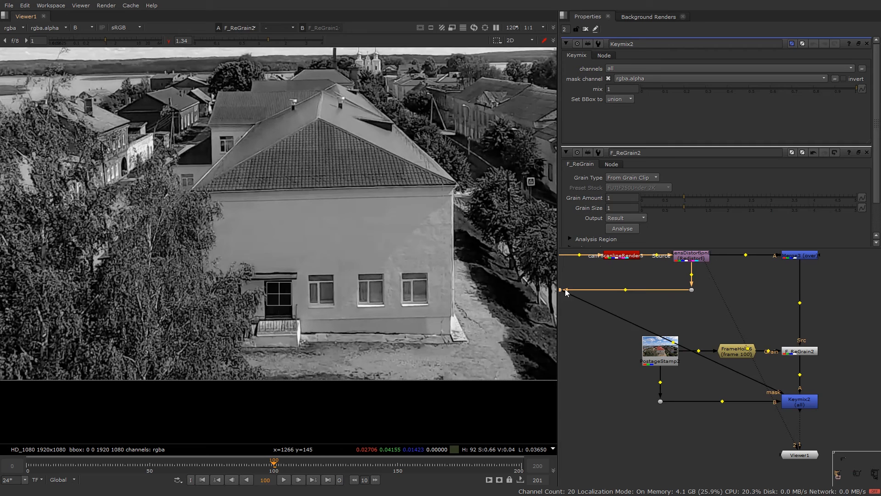
{"action": "scroll", "coordinate": [687, 355], "scroll_direction": "up", "scroll_amount": 2}
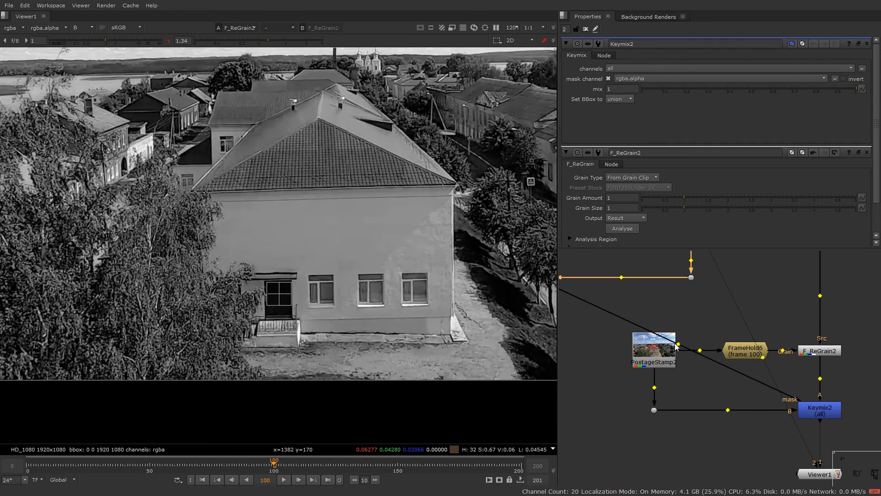
{"action": "mouse_move", "coordinate": [583, 278]}
{"action": "left_mouse_down", "text": "ctrl"}
{"action": "mouse_move", "coordinate": [587, 442]}
{"action": "mouse_move", "coordinate": [831, 443]}
{"action": "left_mouse_up", "text": "ctrl"}
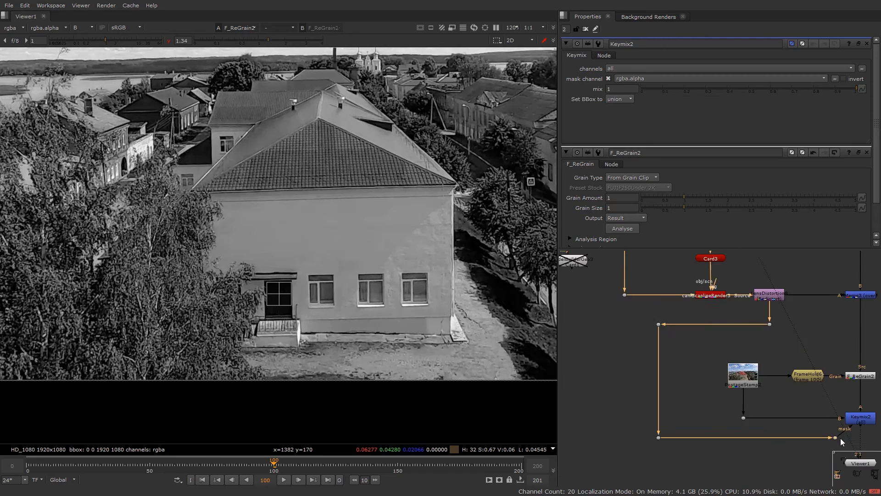
{"action": "scroll", "coordinate": [771, 410], "scroll_direction": "down", "scroll_amount": 3}
{"action": "left_click", "coordinate": [779, 407]}
{"action": "scroll", "coordinate": [774, 412], "scroll_direction": "up", "scroll_amount": 1}
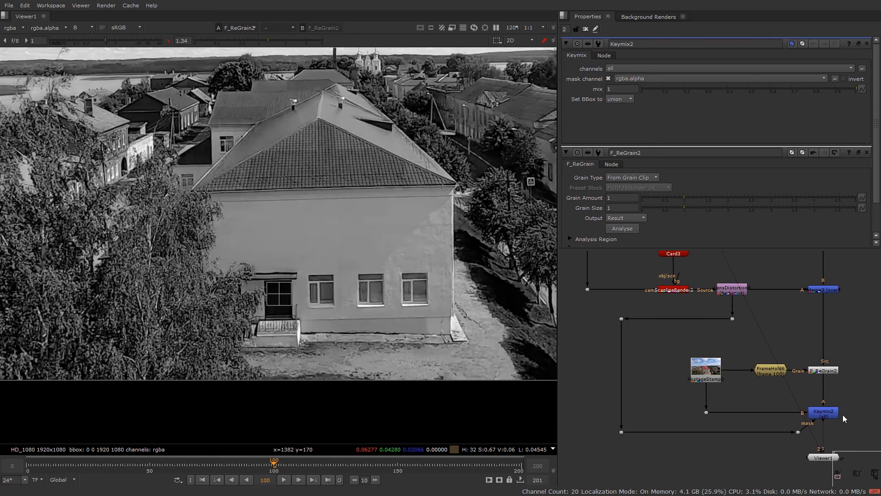
{"action": "scroll", "coordinate": [781, 387], "scroll_direction": "up", "scroll_amount": 1}
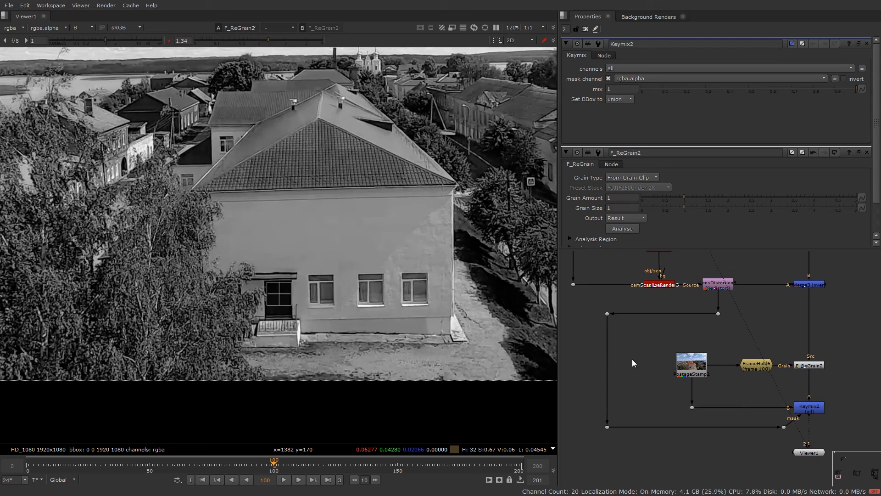
- Insert a Grade on the mask pipe affecting the alpha channel only
{"action": "key", "text": "g"}
{"action": "left_click_drag", "start_coordinate": [630, 361], "coordinate": [608, 364]}
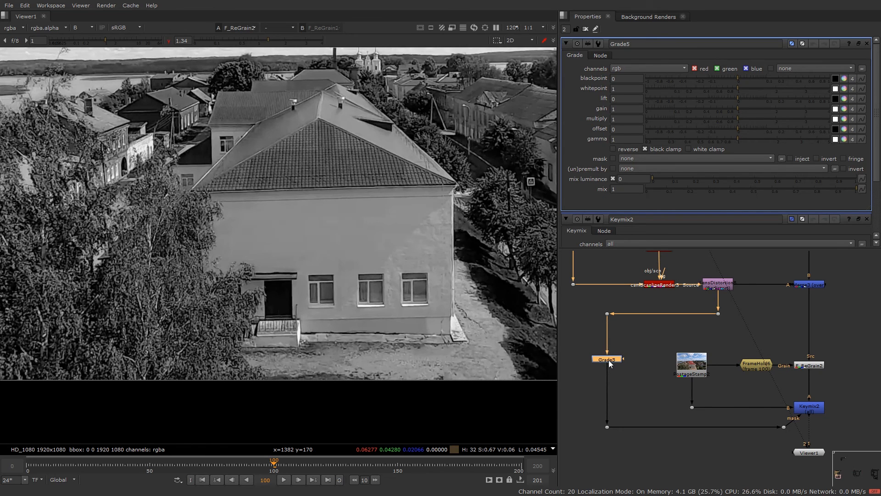
{"action": "left_click", "coordinate": [649, 68]}
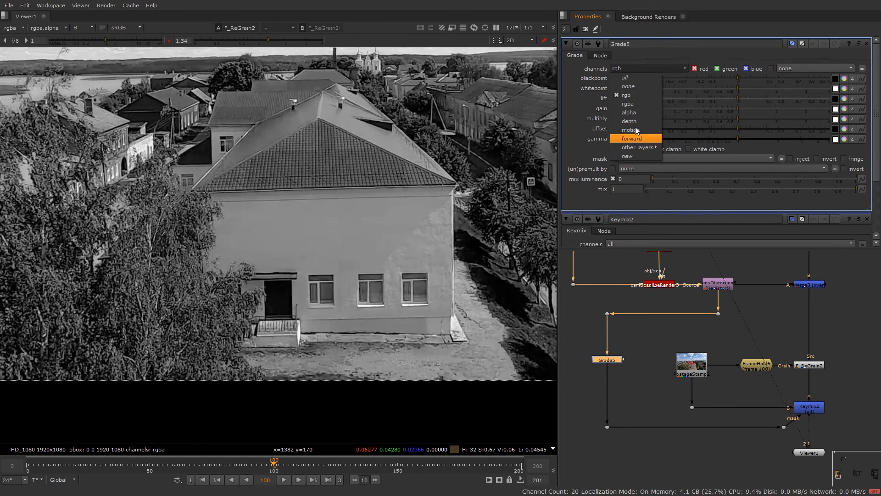
{"action": "left_click", "coordinate": [629, 112]}
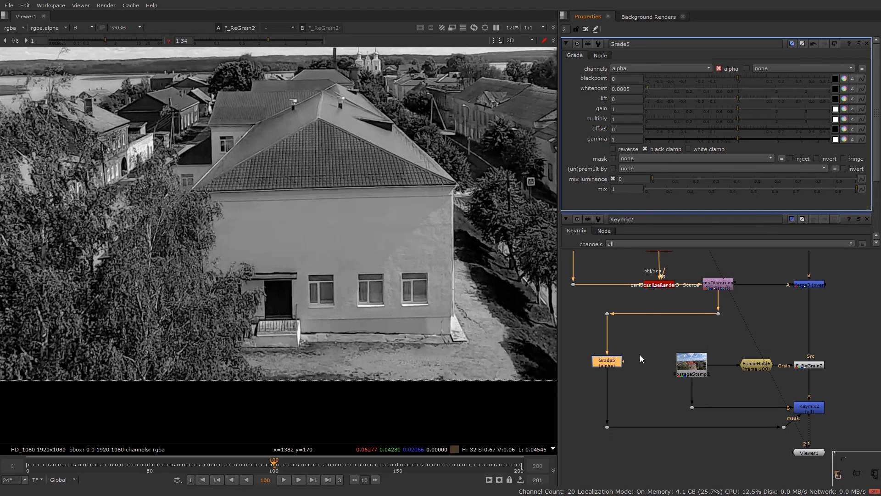
- Compare the matte before and after the 0.0005-whitepoint Grade, then view the KeyMix result
{"action": "key", "text": "1"}
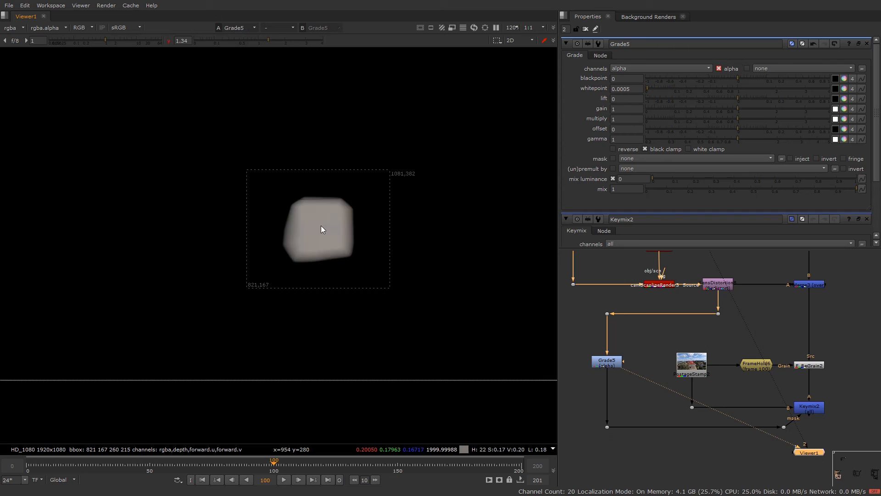
{"action": "key", "text": "a"}
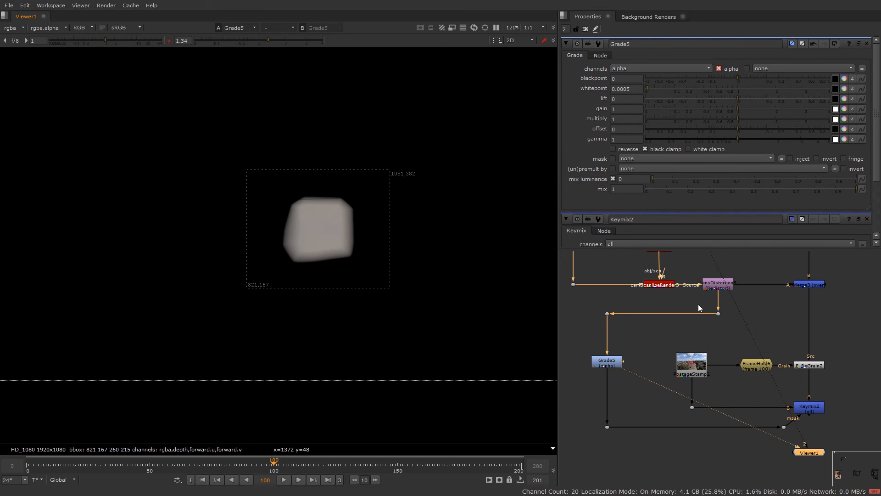
{"action": "left_click", "coordinate": [718, 313]}
{"action": "key", "text": "1"}
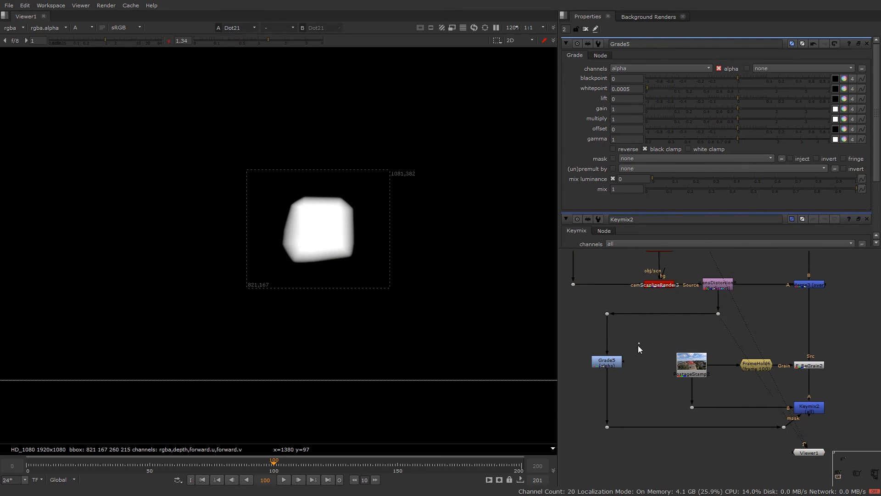
{"action": "left_click", "coordinate": [607, 361]}
{"action": "key", "text": "1"}
{"action": "left_click", "coordinate": [809, 406]}
{"action": "key", "text": "1"}
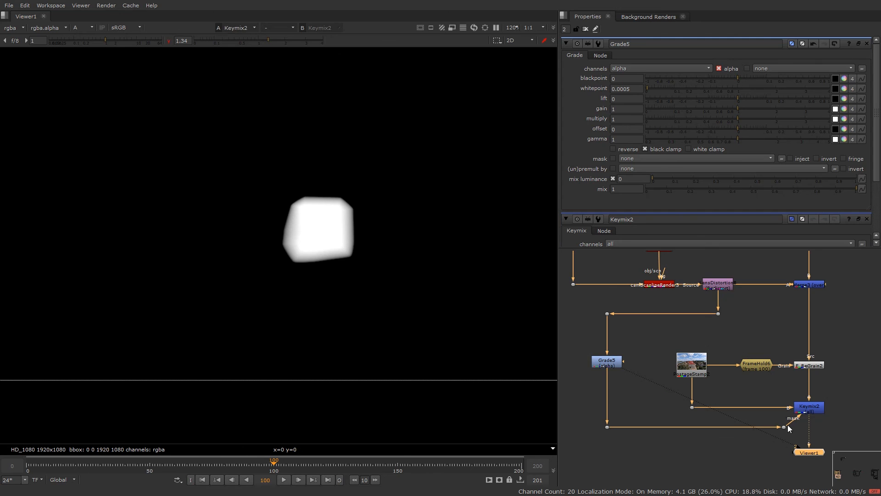
- Show Keymix2's composite in RGB through the Viewer node and play the shot from frame 100
{"action": "key", "text": "f"}
{"action": "key", "text": "a"}
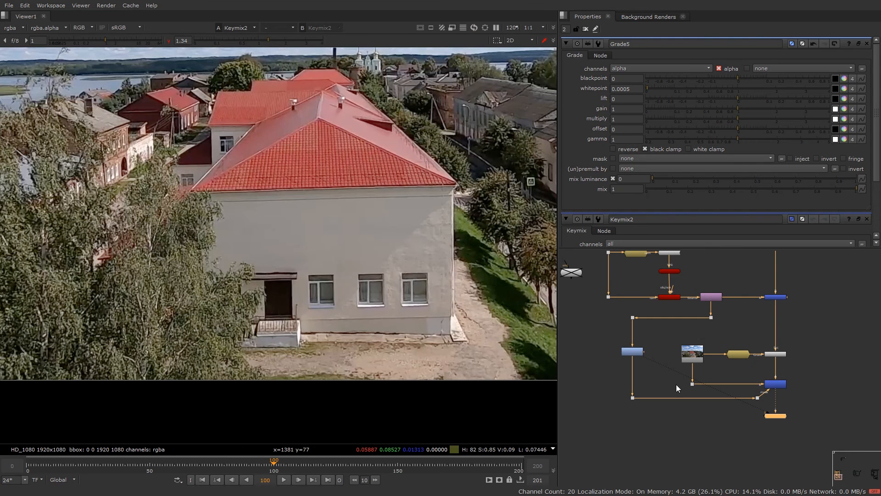
{"action": "scroll", "coordinate": [311, 298], "scroll_direction": "up", "scroll_amount": 2}
{"action": "scroll", "coordinate": [311, 299], "scroll_direction": "up", "scroll_amount": 1}
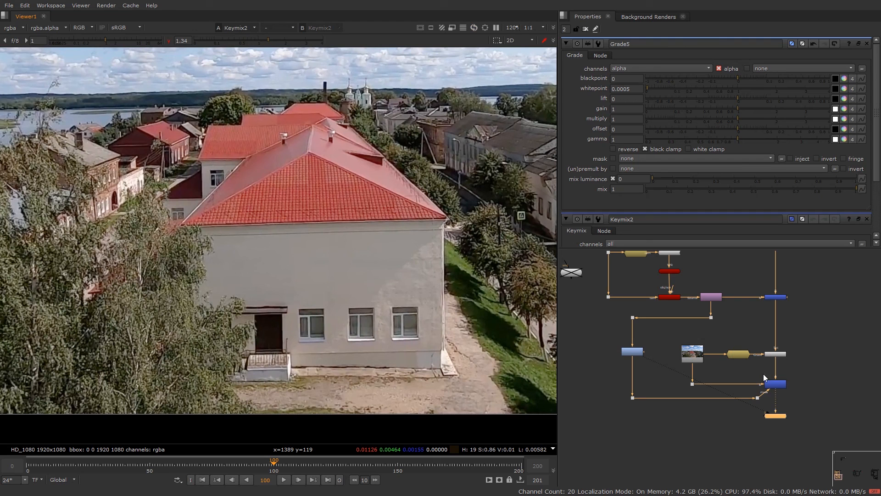
{"action": "left_click", "coordinate": [771, 385]}
{"action": "left_click", "coordinate": [776, 416]}
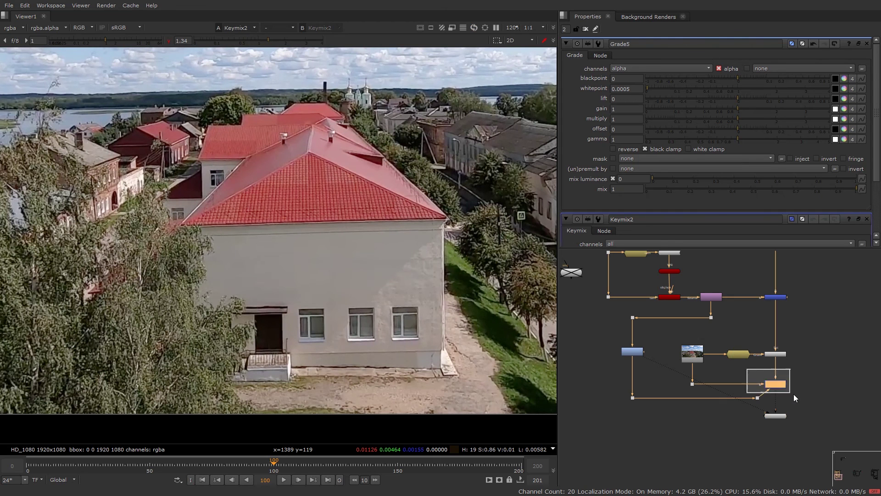
{"action": "left_click", "coordinate": [284, 480]}
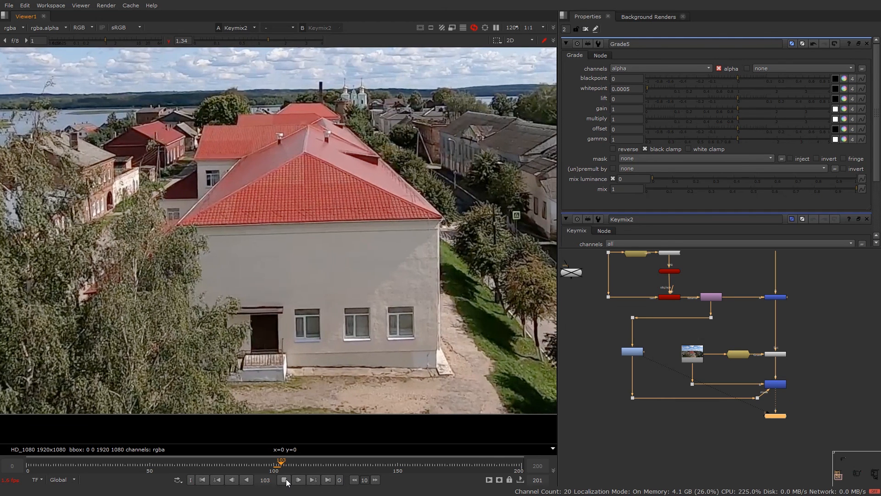